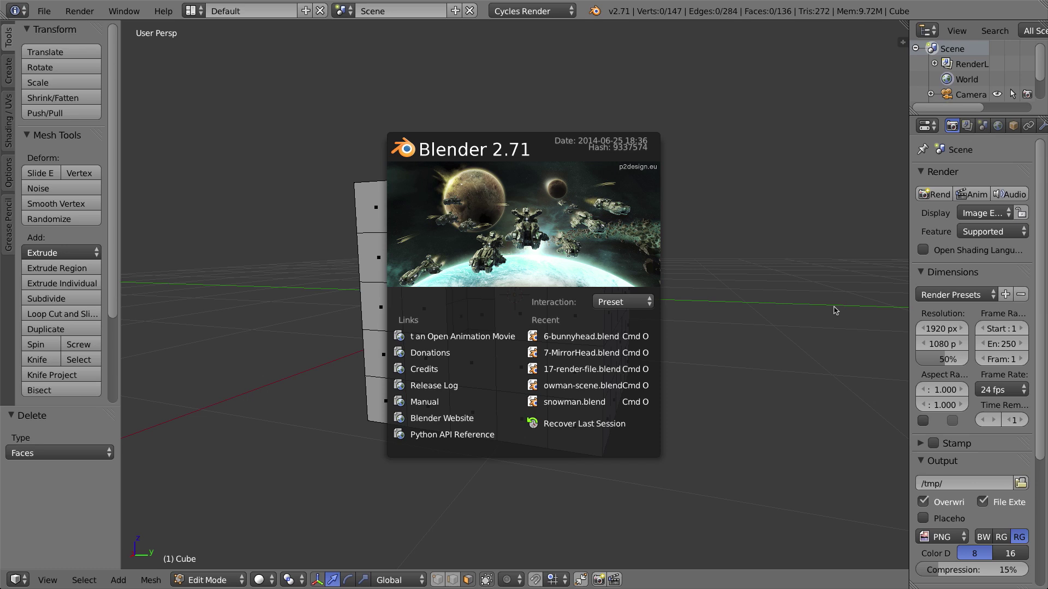
# Close the Blender 2.71 splash screen to reveal the subdivided cube with its front hole
pyautogui.click(545, 219)
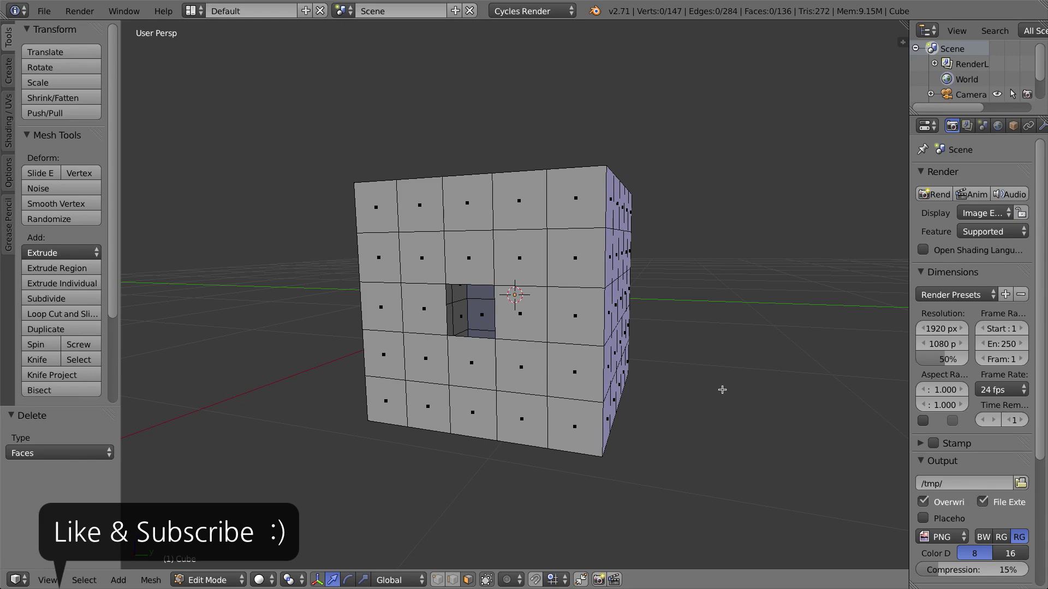
# Orbit the cube to inspect the notch from below and above, ending face-on to the hole
pyautogui.moveTo(722, 398); pyautogui.dragTo(670, 330, button='middle')
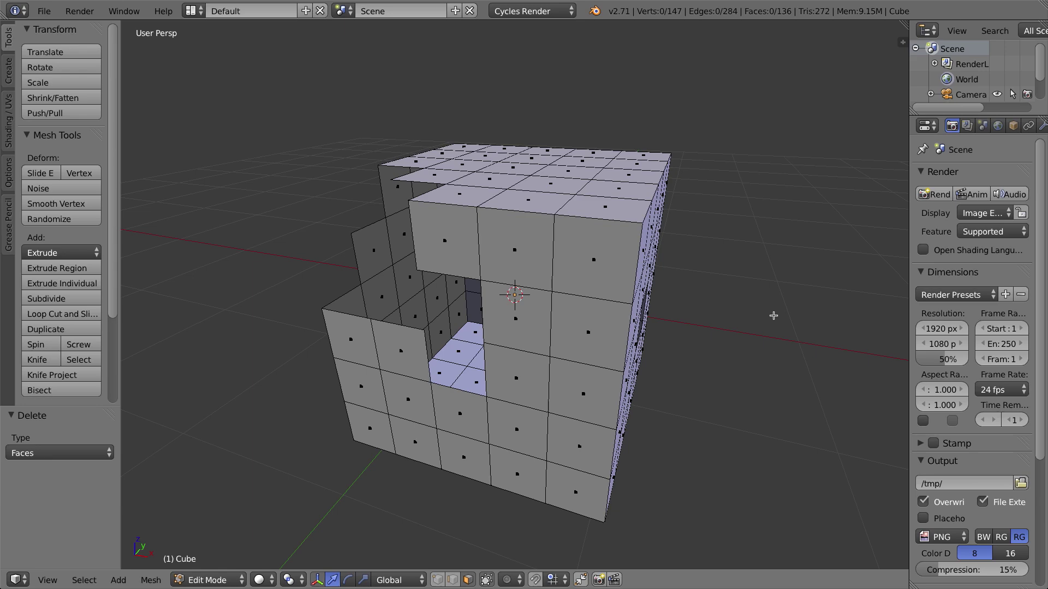
pyautogui.moveTo(793, 339); pyautogui.dragTo(669, 319, button='middle')
pyautogui.moveTo(440, 267); pyautogui.dragTo(571, 178, button='middle')
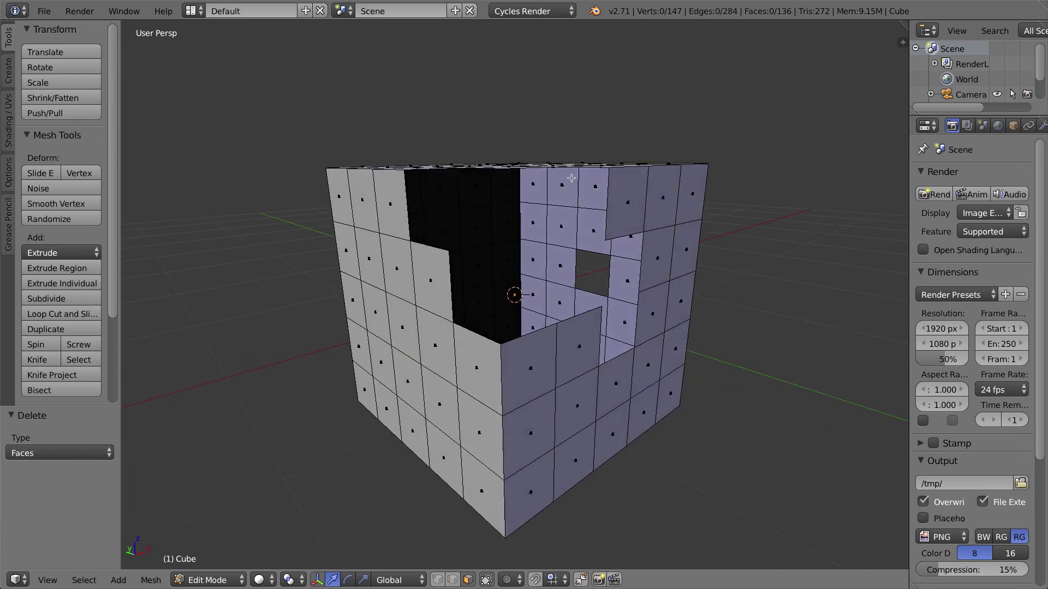
pyautogui.moveTo(717, 385); pyautogui.dragTo(554, 360, button='middle')
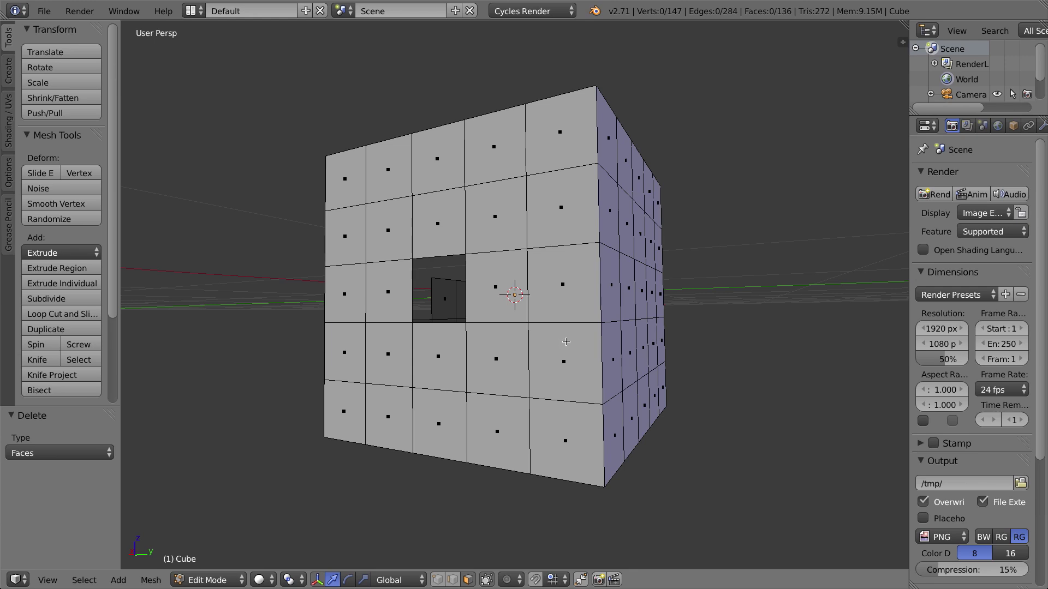
pyautogui.moveTo(524, 320); pyautogui.dragTo(552, 339, button='middle')
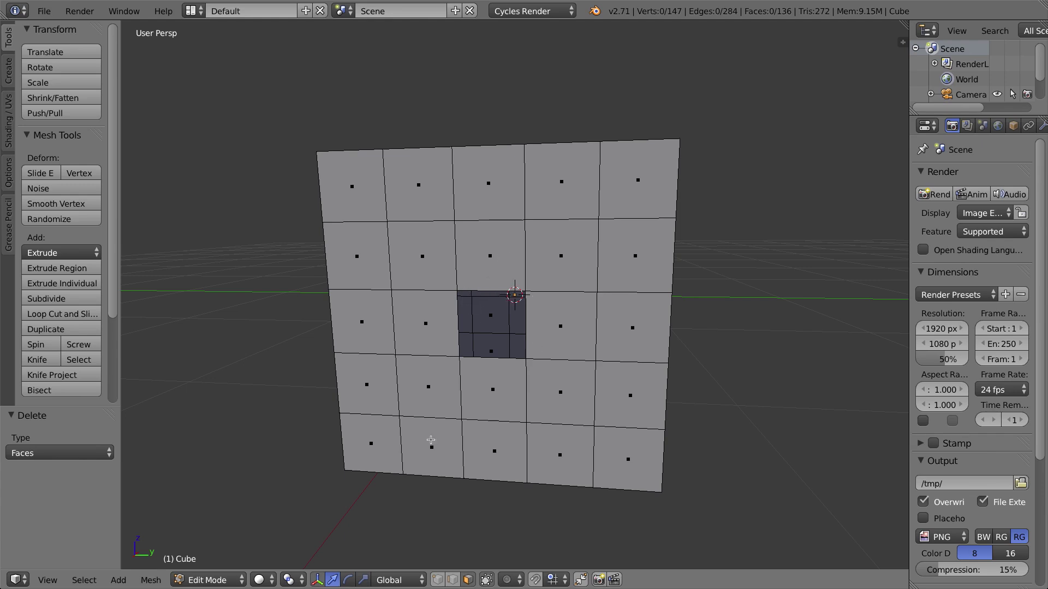
# In edge select, pick the hole's top edge and extrude it into a new face
pyautogui.click(453, 580)
pyautogui.rightClick(489, 291)
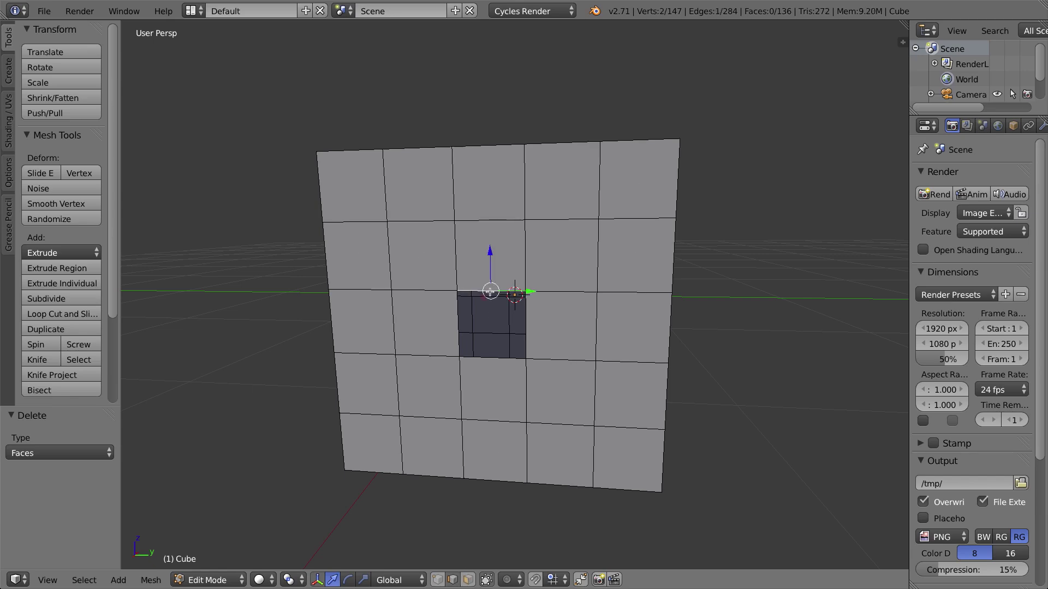
pyautogui.moveTo(492, 324); pyautogui.dragTo(518, 333, button='middle')
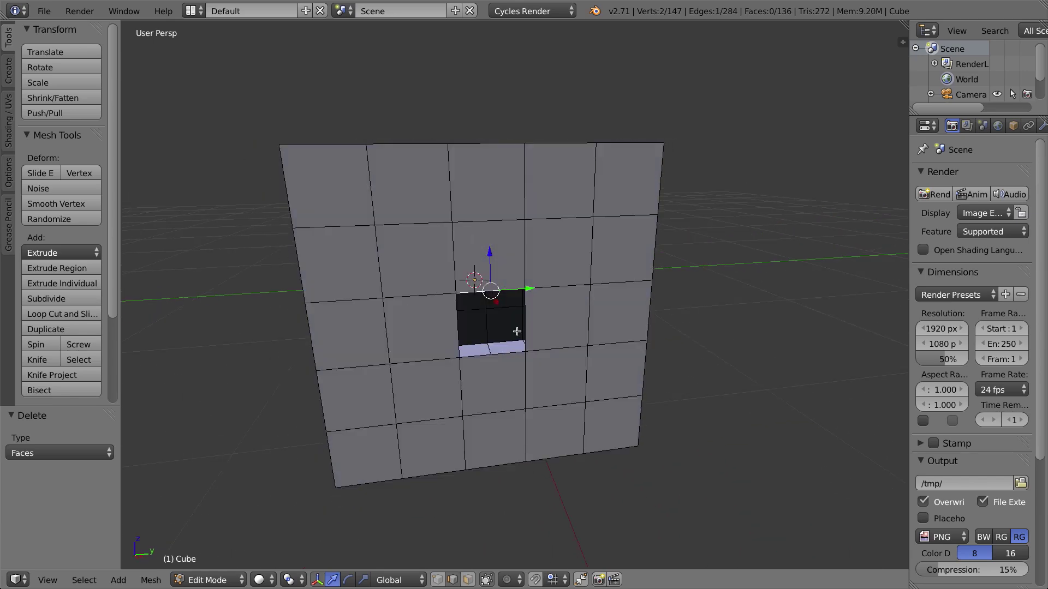
pyautogui.scroll(3, 516, 328)
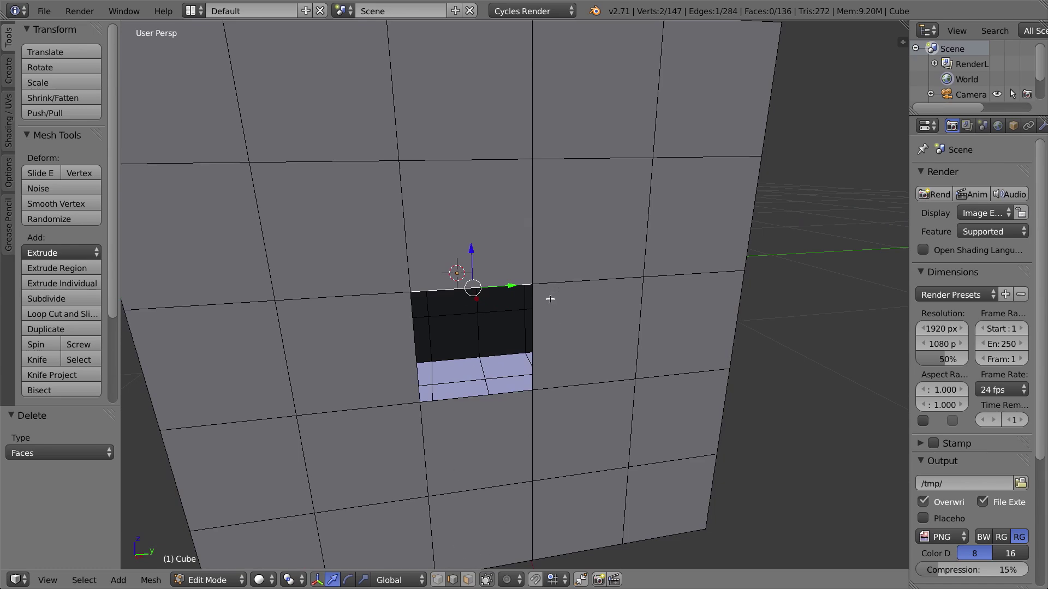
pyautogui.press('e')
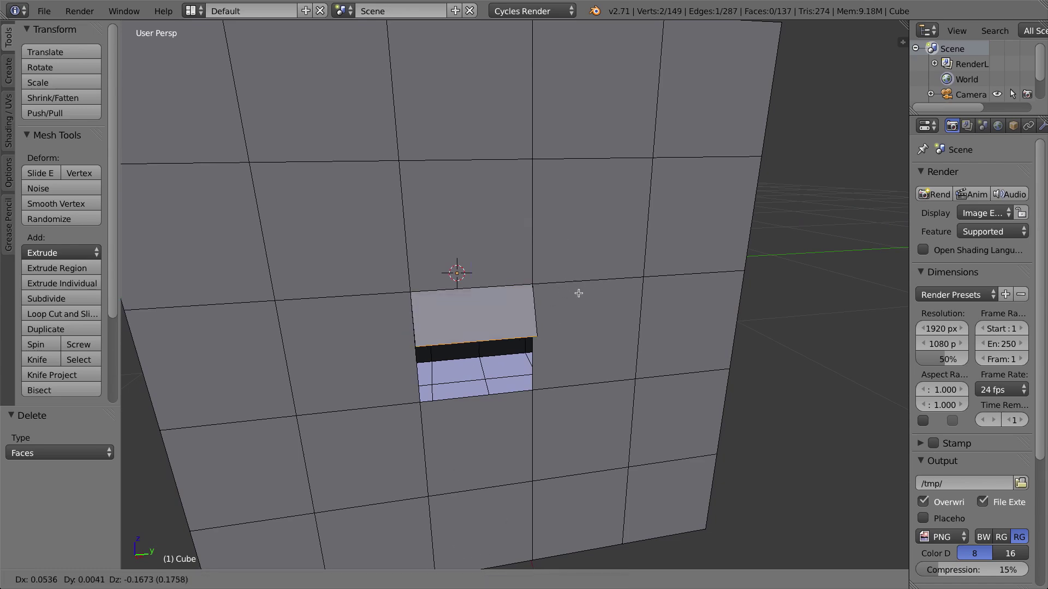
pyautogui.click(569, 310)
# Shrink the extruded face and move it down into the hole
pyautogui.moveTo(568, 310); pyautogui.dragTo(474, 321, button='middle')
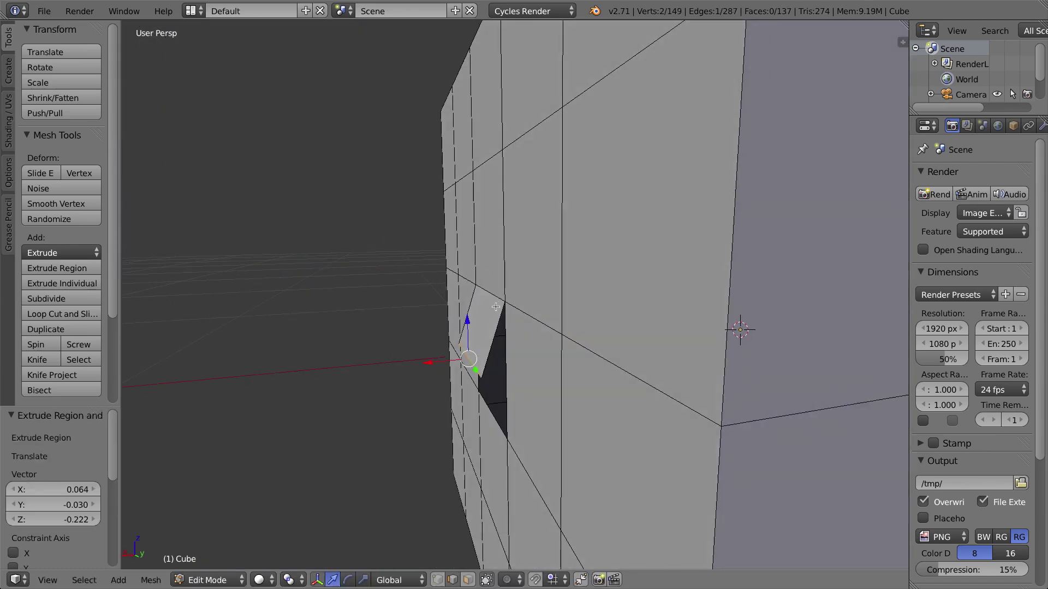
pyautogui.moveTo(474, 321); pyautogui.dragTo(491, 302)
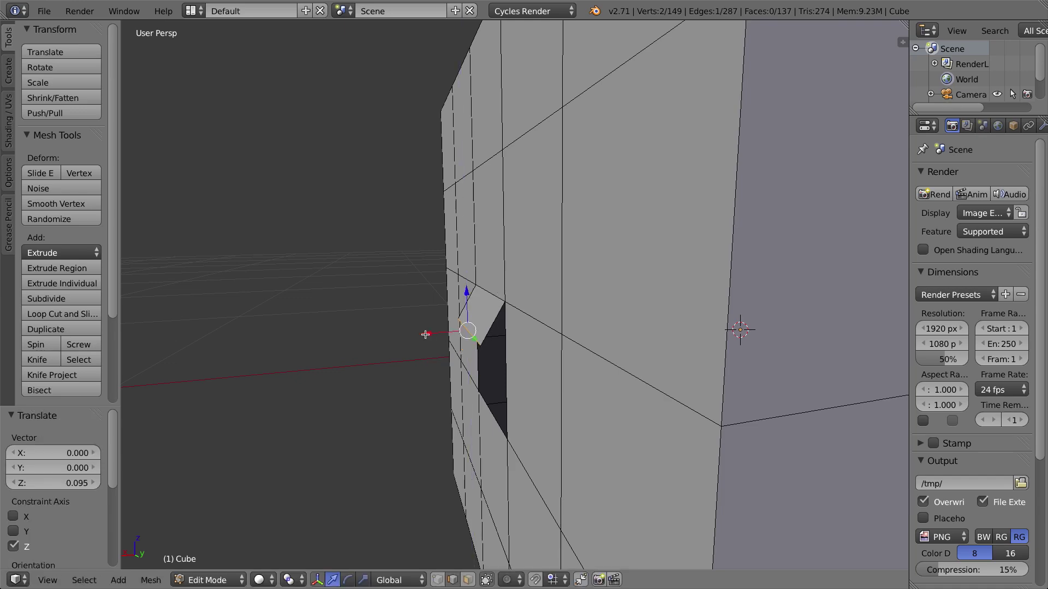
pyautogui.moveTo(426, 334); pyautogui.dragTo(431, 319)
pyautogui.moveTo(379, 350); pyautogui.dragTo(496, 349, button='middle')
pyautogui.press('s')
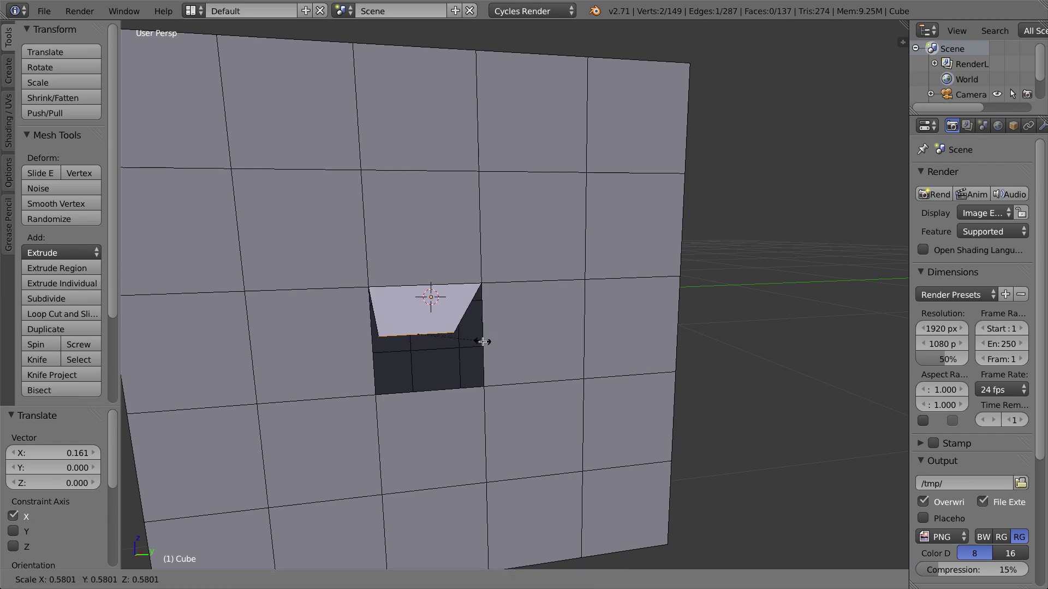
pyautogui.click(478, 349)
pyautogui.press('g')
pyautogui.click(489, 391)
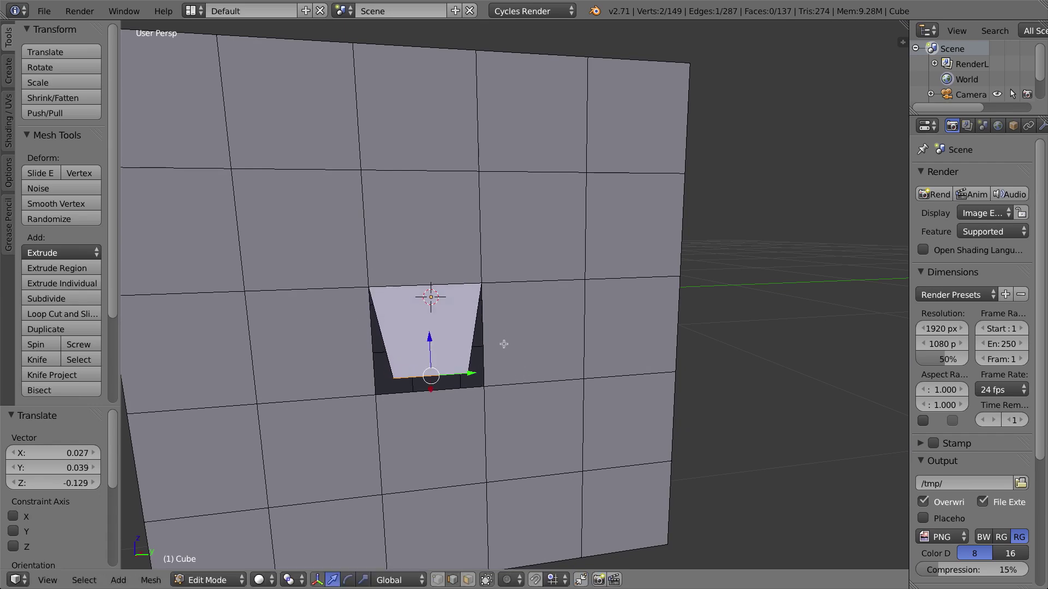
pyautogui.moveTo(420, 307); pyautogui.dragTo(402, 372, button='middle')
# Shift the selected edge -0.251 along the X axis
pyautogui.press('g')
pyautogui.press('x')
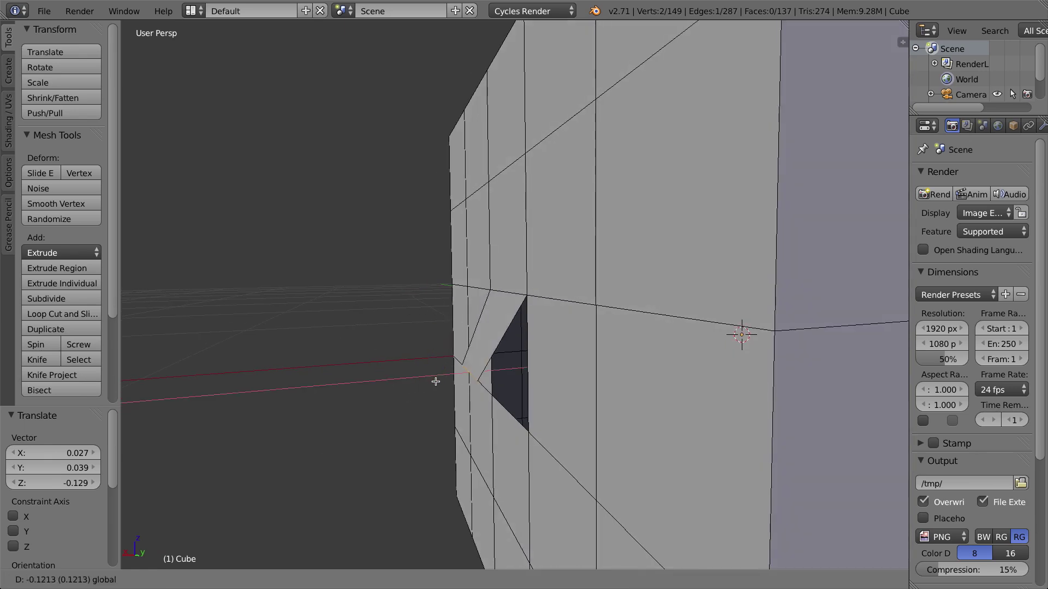
pyautogui.click(466, 375)
pyautogui.moveTo(351, 400); pyautogui.dragTo(445, 391, button='middle')
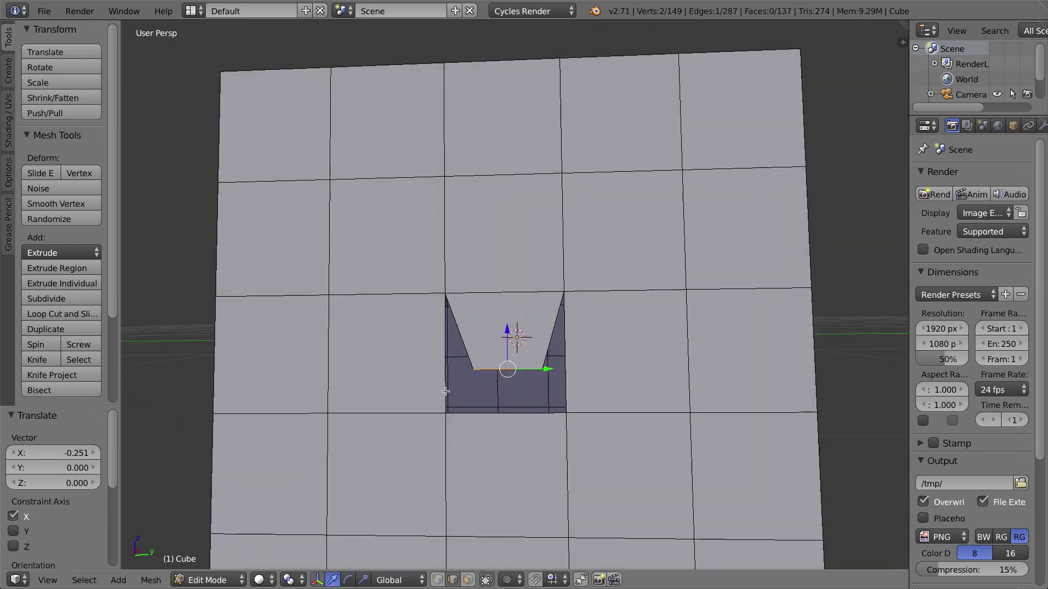
# In vertex select, select the new face's left vertex and the wall corner vertex
pyautogui.click(437, 580)
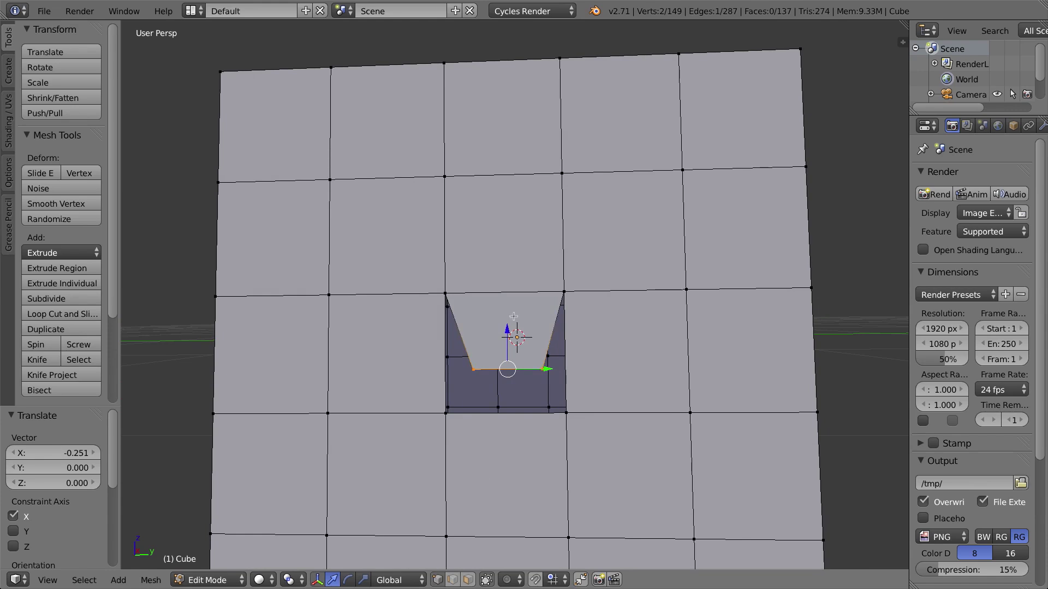
pyautogui.click(472, 368)
pyautogui.moveTo(496, 384); pyautogui.dragTo(472, 389, button='middle')
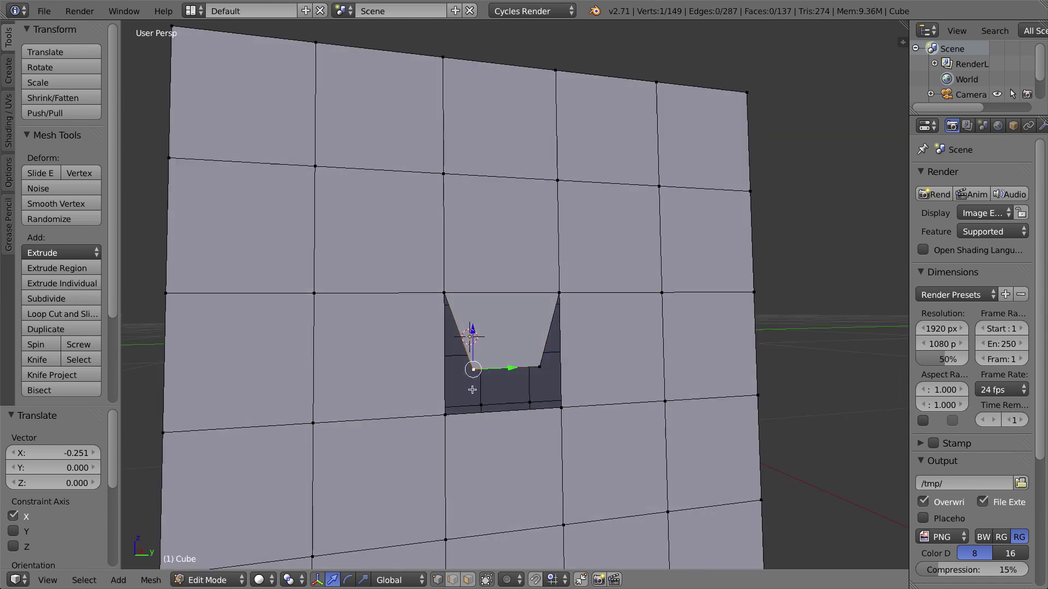
pyautogui.keyDown('shift'); pyautogui.click(445, 416); pyautogui.keyUp('shift')
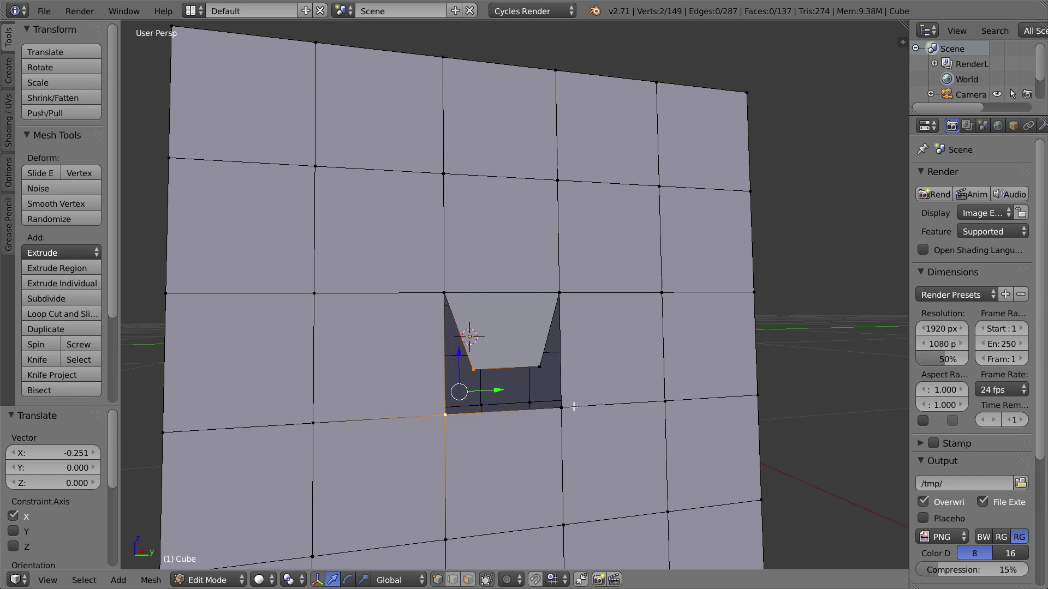
# Select the new face's corner and the hole's lower-left corner, showing merge options via W and Alt+M
pyautogui.click(473, 369)
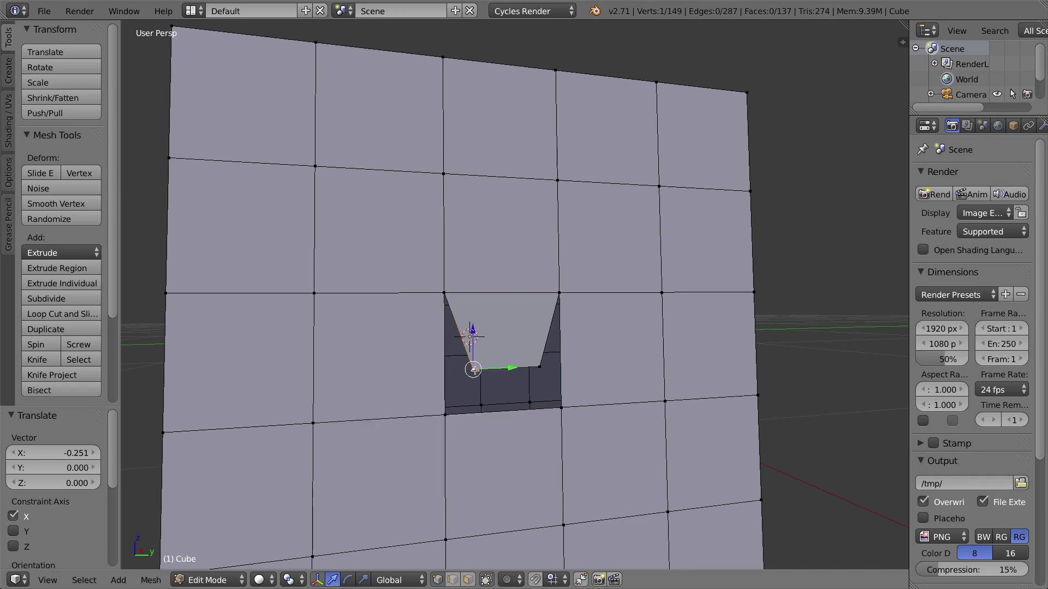
pyautogui.keyDown('shift'); pyautogui.rightClick(446, 416); pyautogui.keyUp('shift')
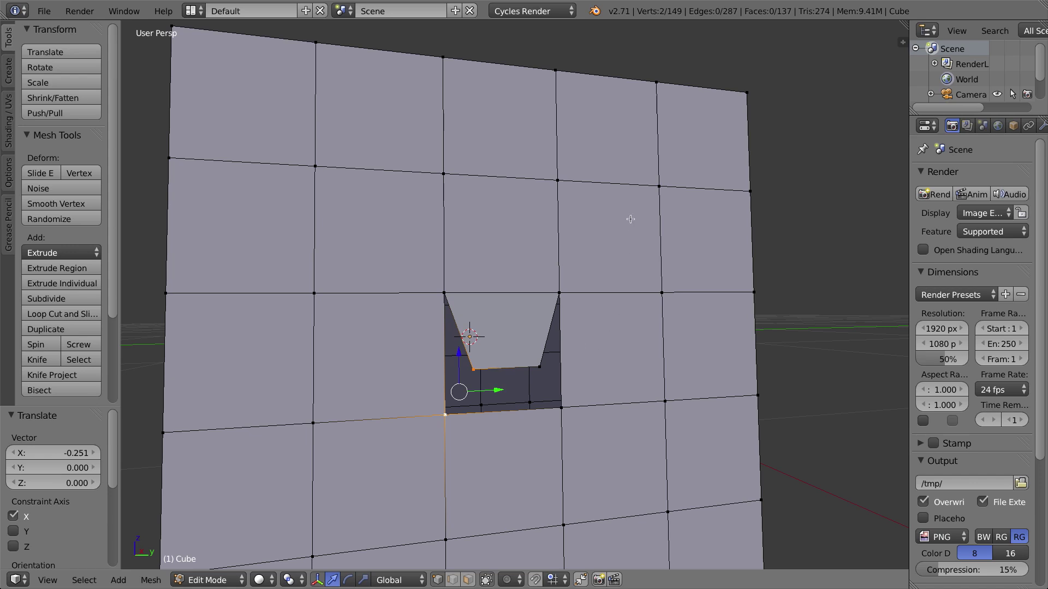
pyautogui.press('w')
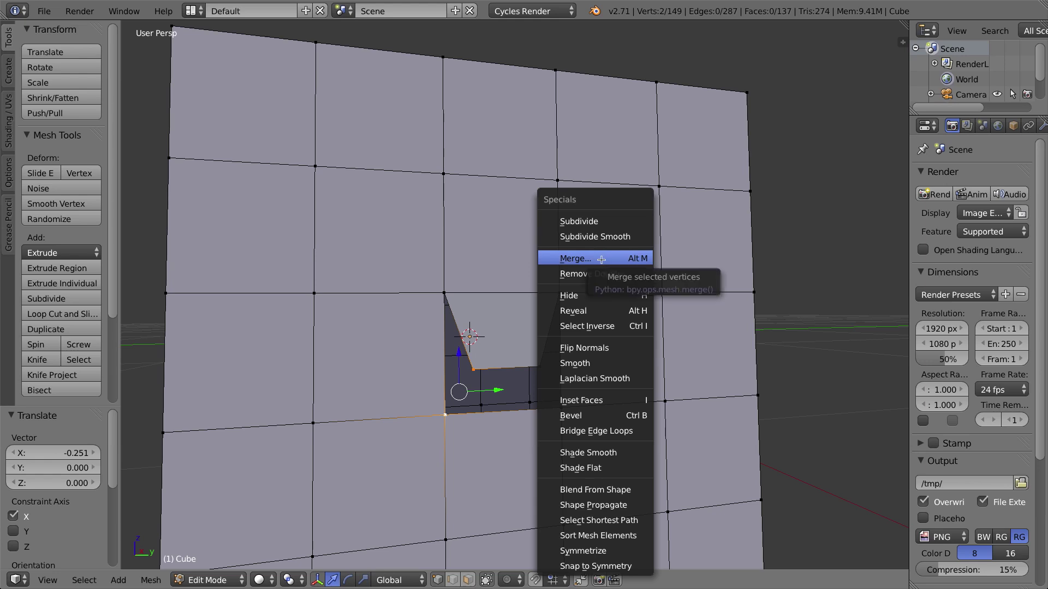
pyautogui.click(574, 258)
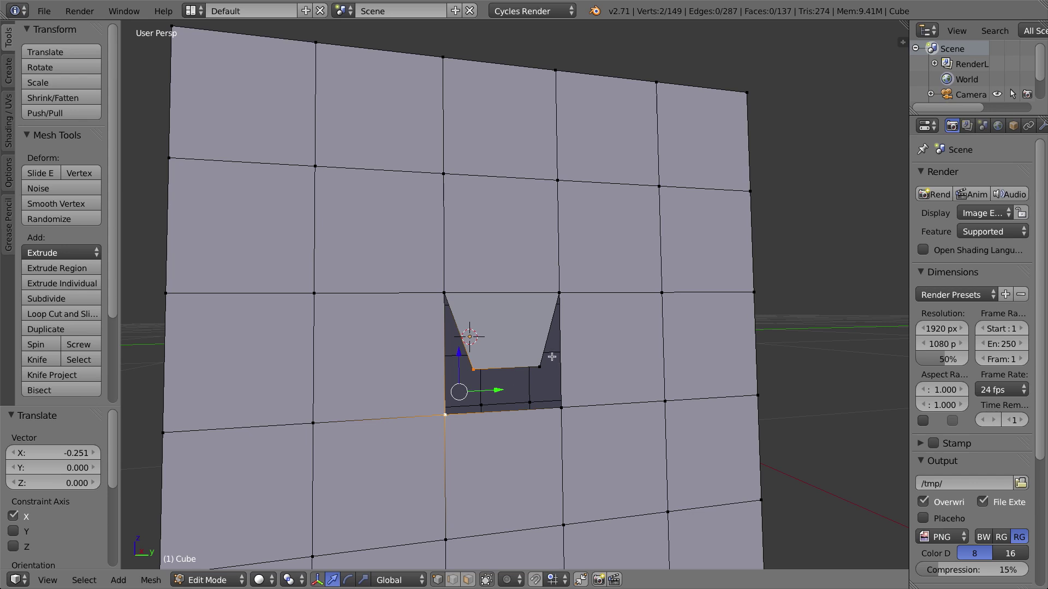
pyautogui.press('w')
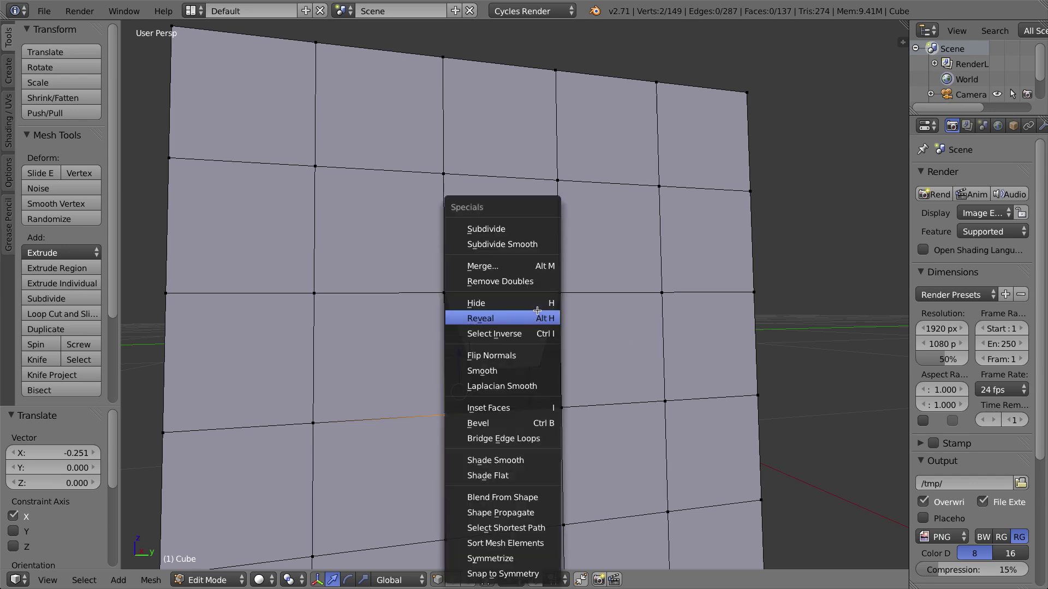
pyautogui.press('Escape')
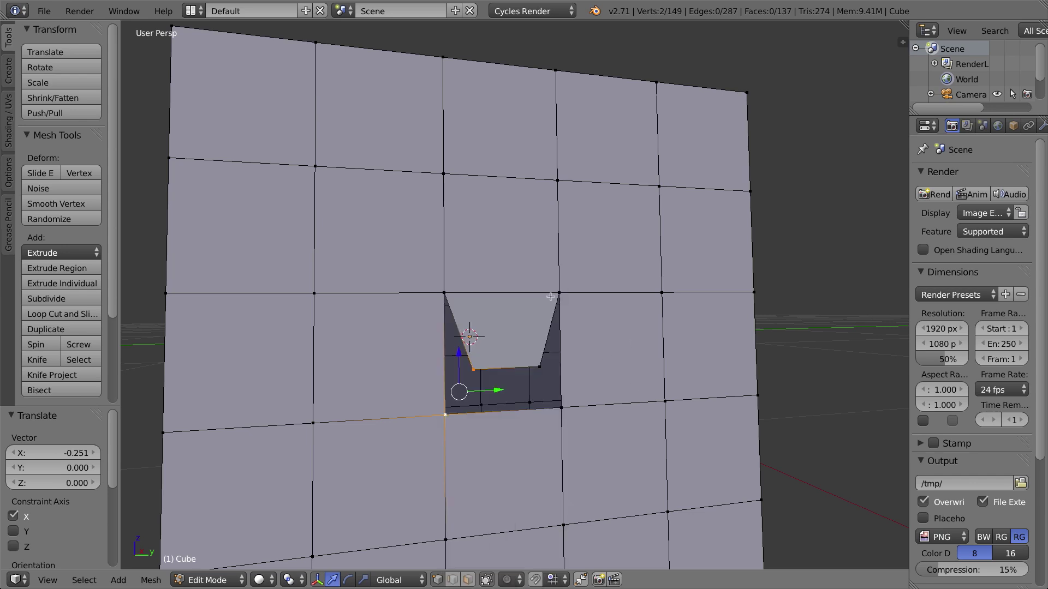
pyautogui.hotkey('alt', 'm')
pyautogui.rightClick(473, 370)
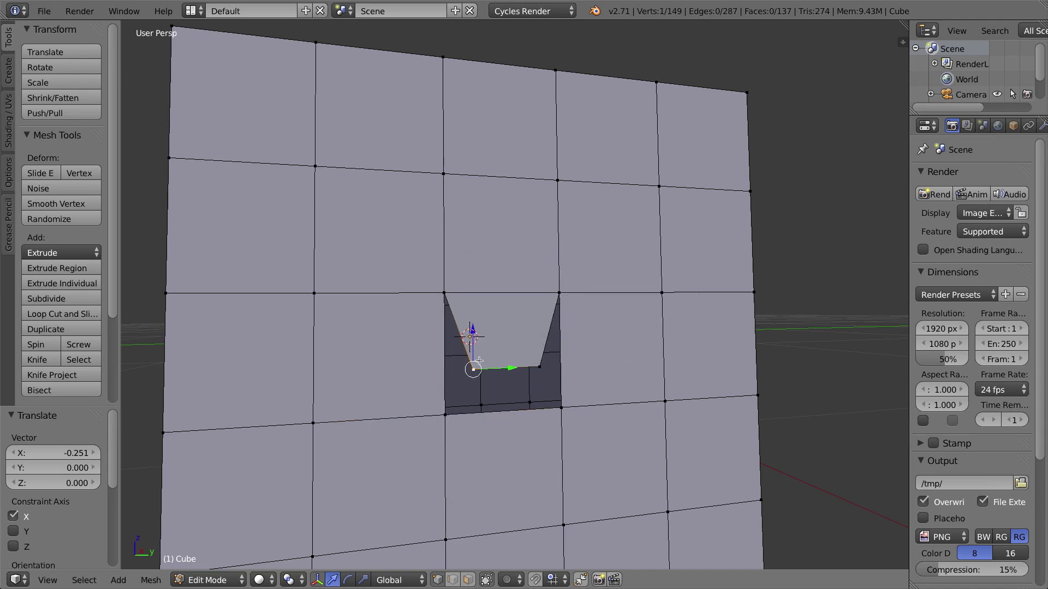
pyautogui.keyDown('shift'); pyautogui.rightClick(445, 416); pyautogui.keyUp('shift')
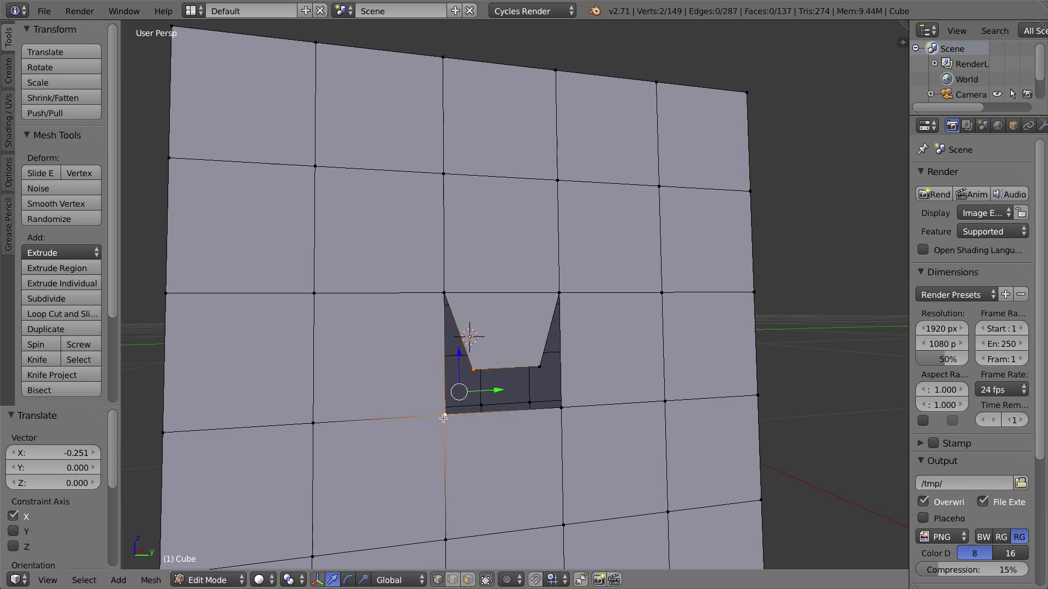
# Merge both loose vertex pairs at the notch, including the lower-right corner pair At First
pyautogui.hotkey('alt', 'm')
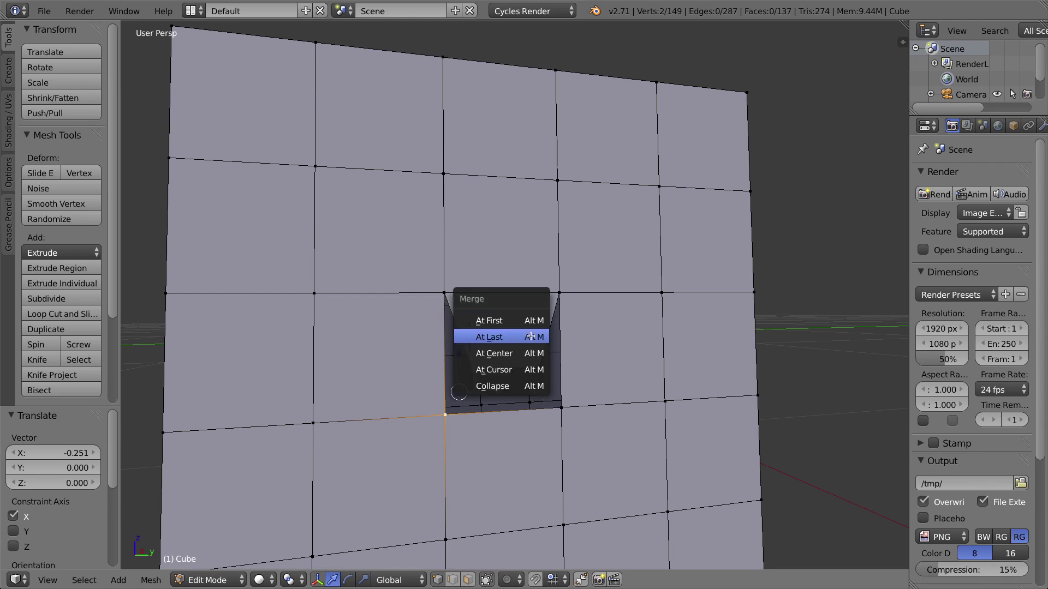
pyautogui.click(491, 335)
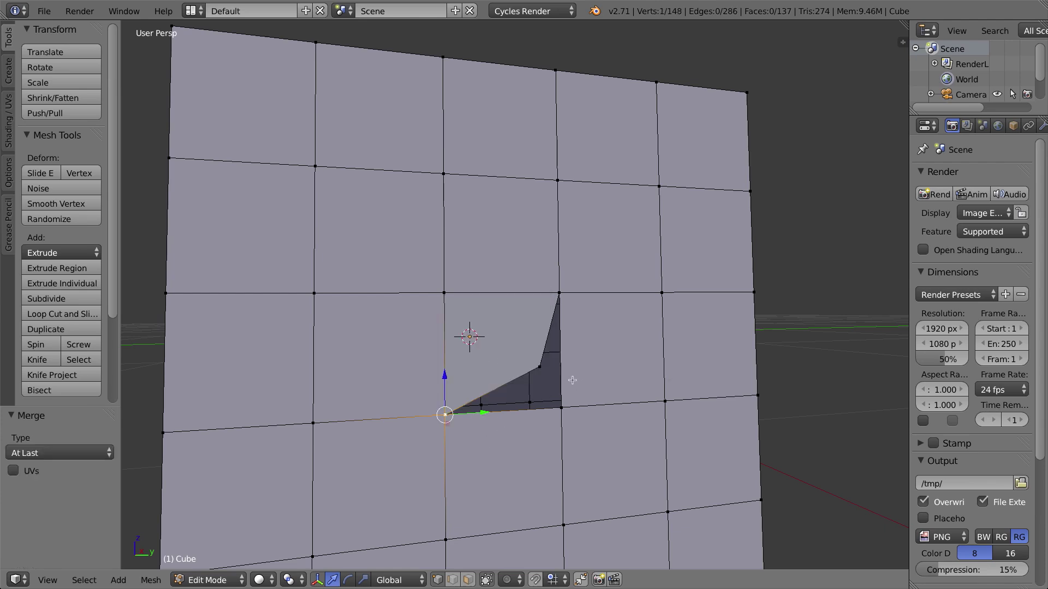
pyautogui.rightClick(562, 409)
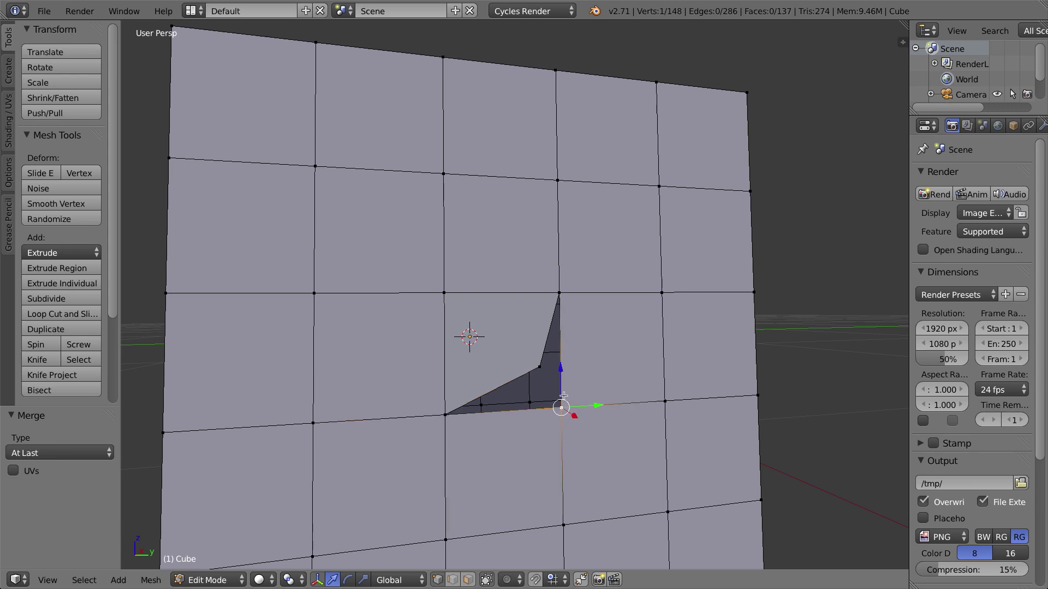
pyautogui.keyDown('shift'); pyautogui.rightClick(540, 366); pyautogui.keyUp('shift')
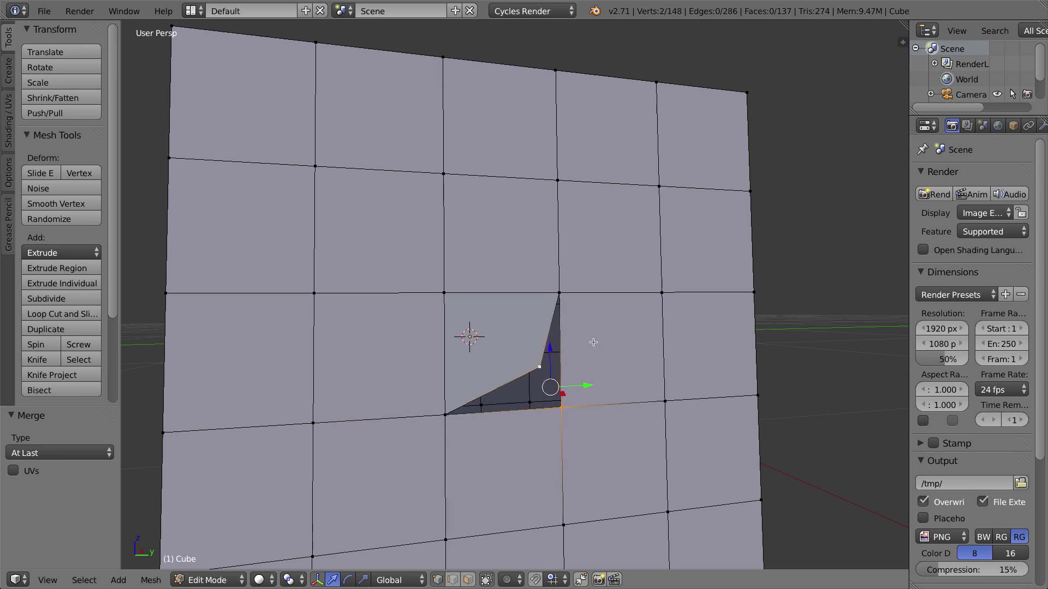
pyautogui.hotkey('alt', 'm')
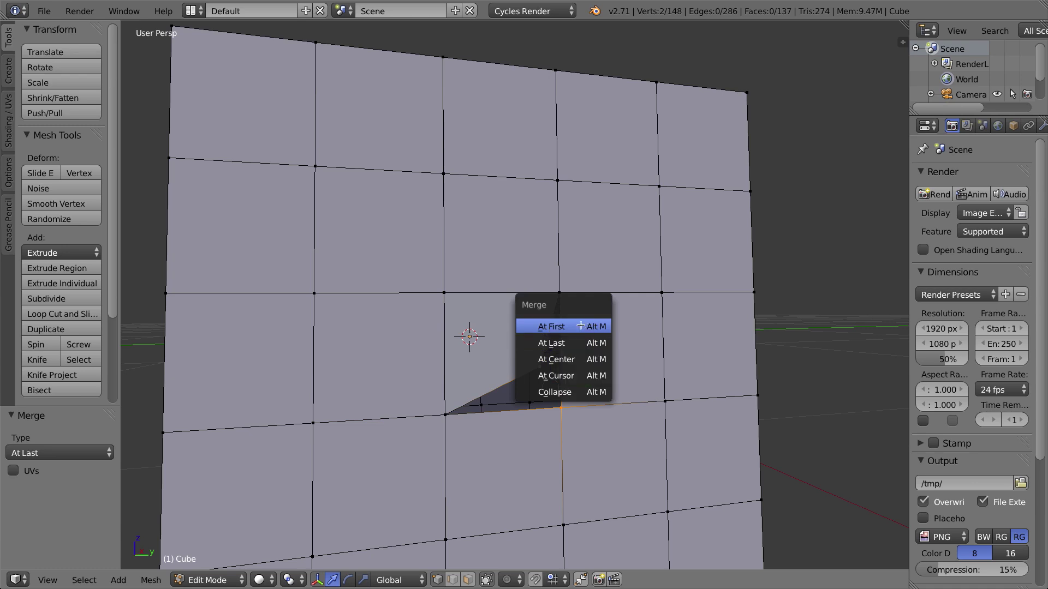
pyautogui.press('Up')
pyautogui.press('Down')
pyautogui.press('Return')
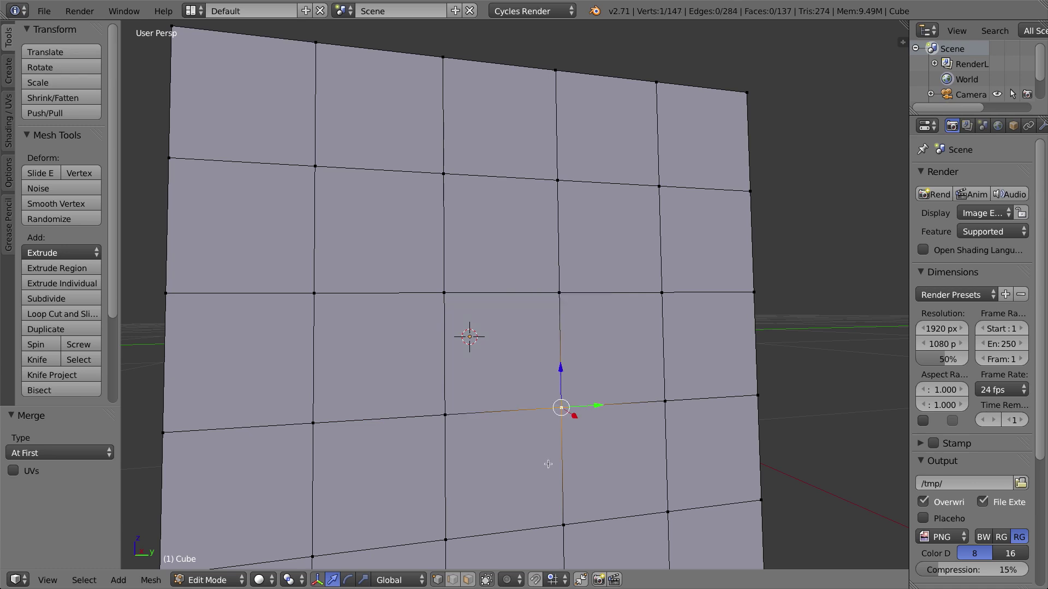
# Test-grab the neighbouring vertex and the merged vertex, cancelling each move
pyautogui.rightClick(444, 414)
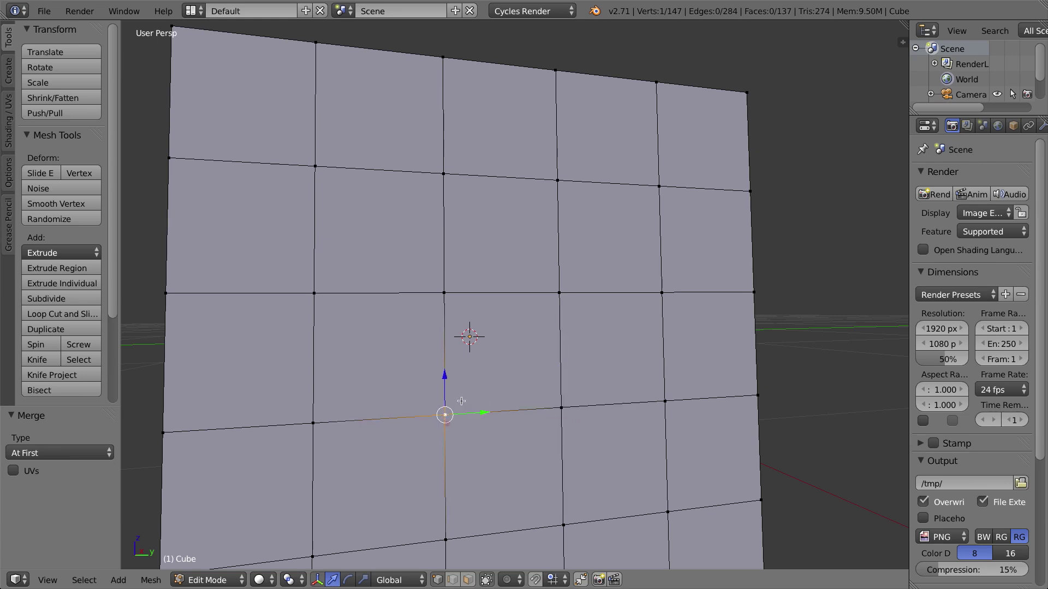
pyautogui.press('g')
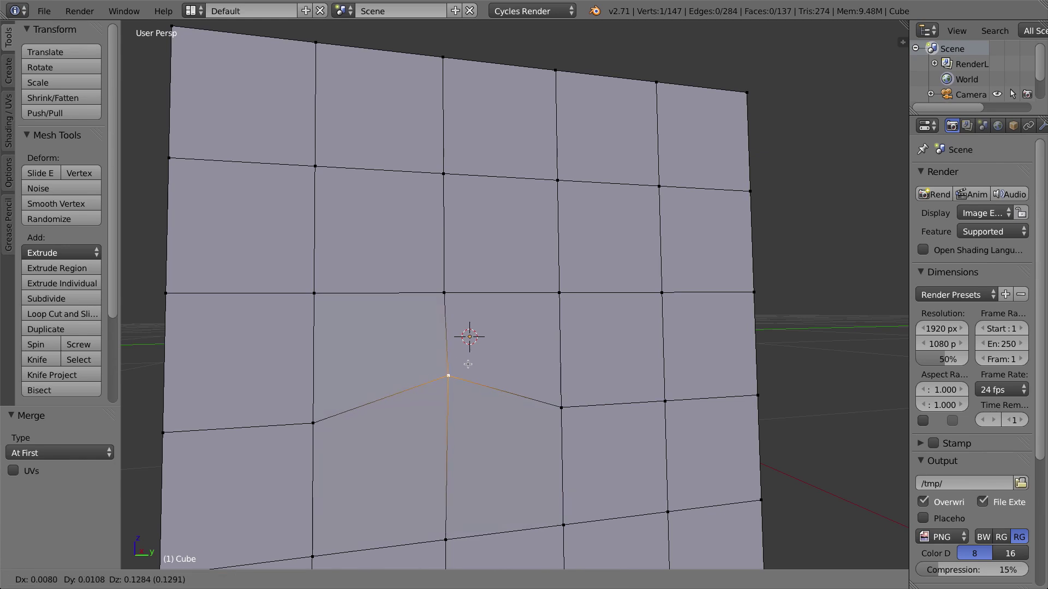
pyautogui.press('Escape')
pyautogui.press('g')
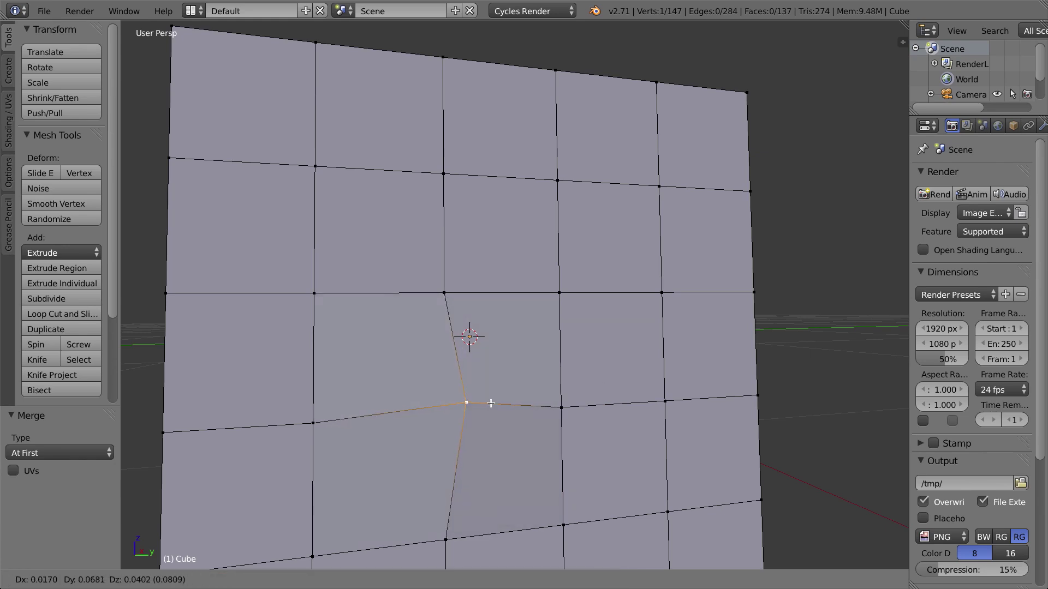
pyautogui.press('Escape')
pyautogui.rightClick(554, 408)
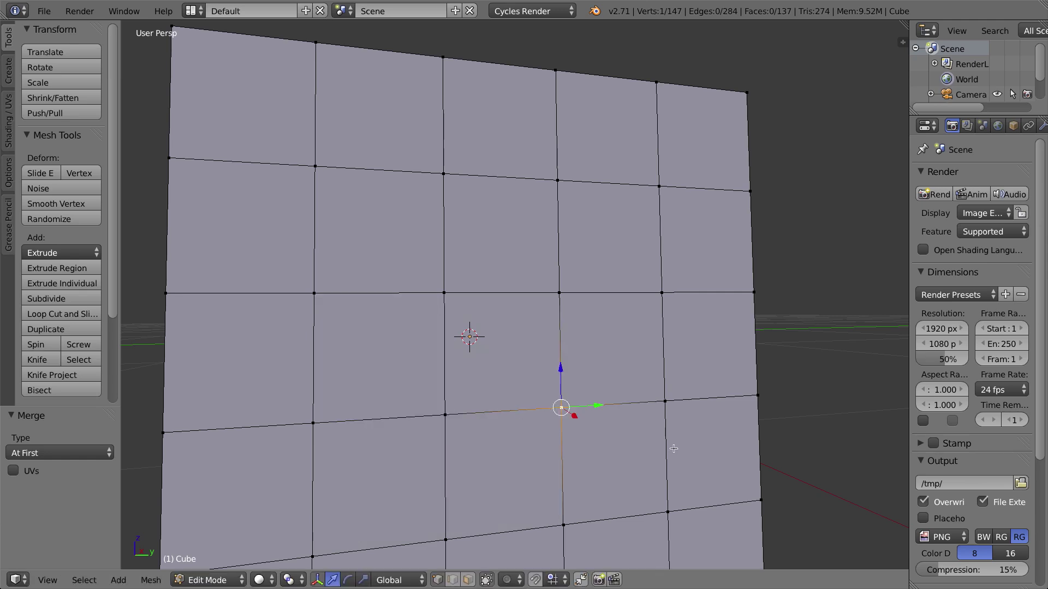
pyautogui.press('g')
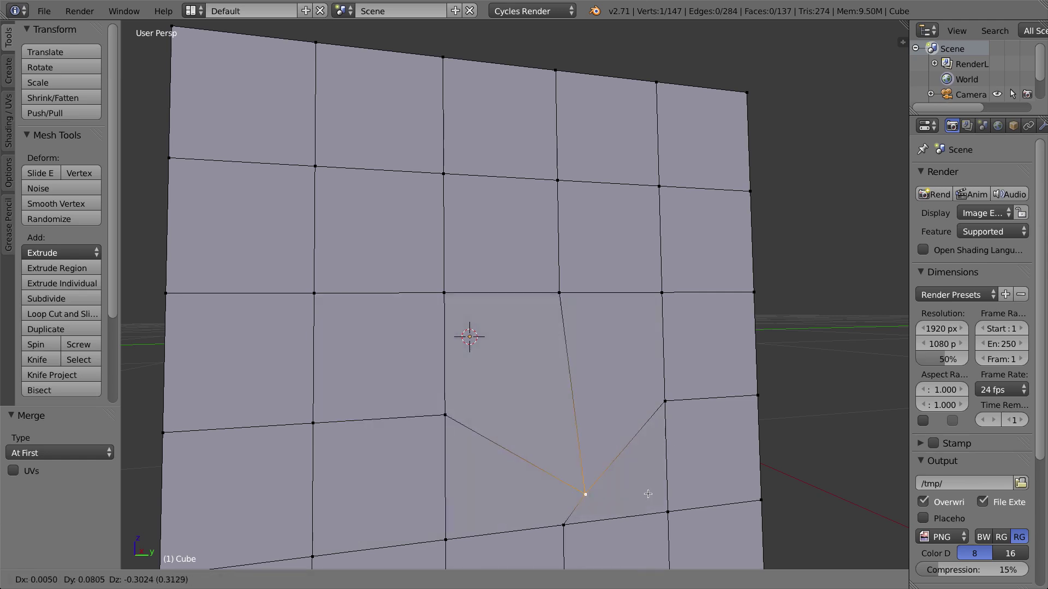
pyautogui.press('Escape')
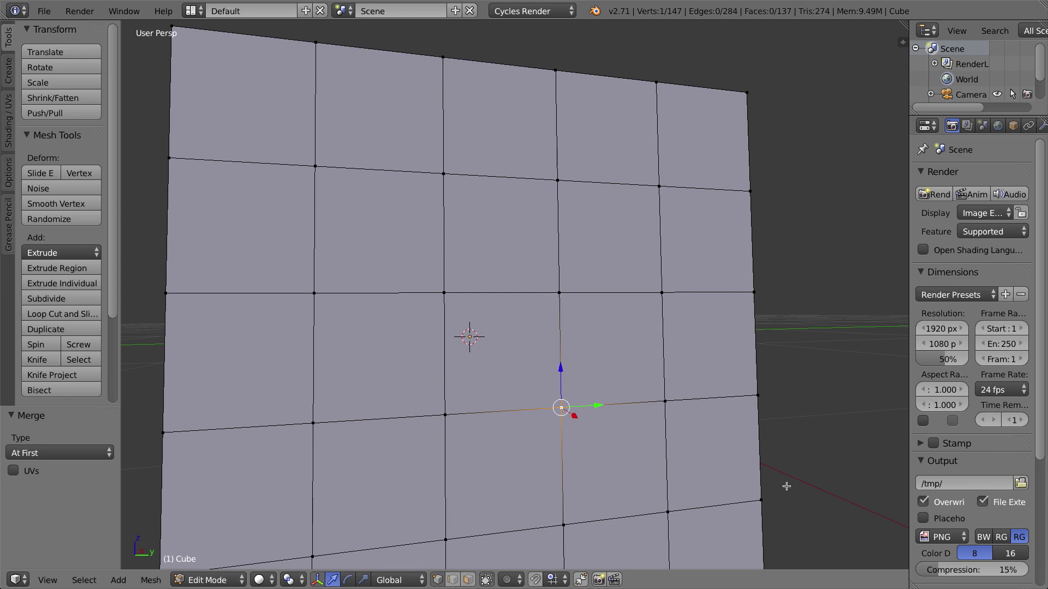
pyautogui.scroll(-2, 764, 506)
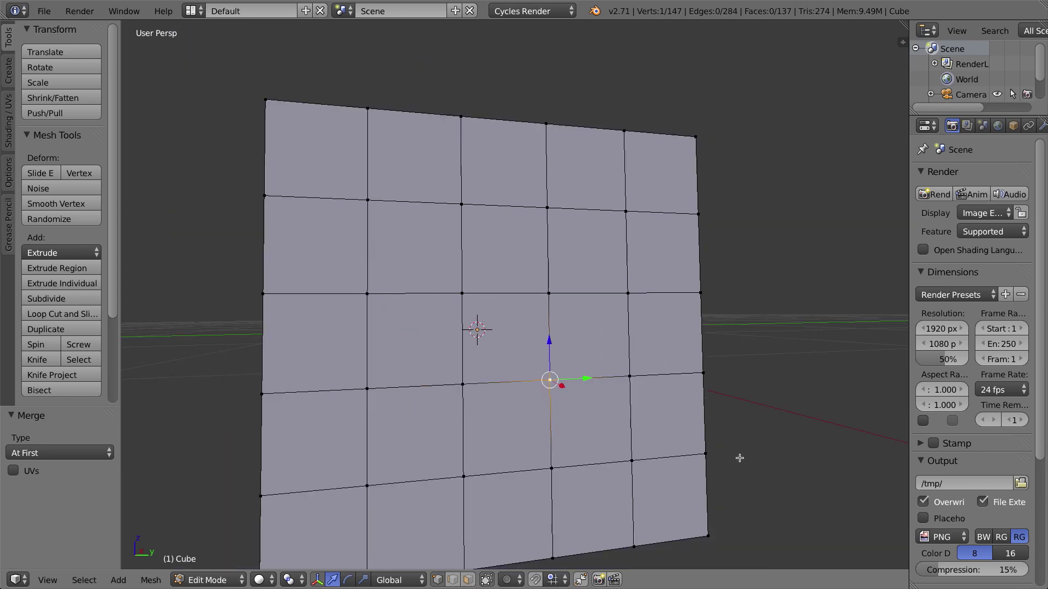
# Select the four edges around the dark patch and fill it with a face
pyautogui.moveTo(738, 552); pyautogui.dragTo(526, 545, button='middle')
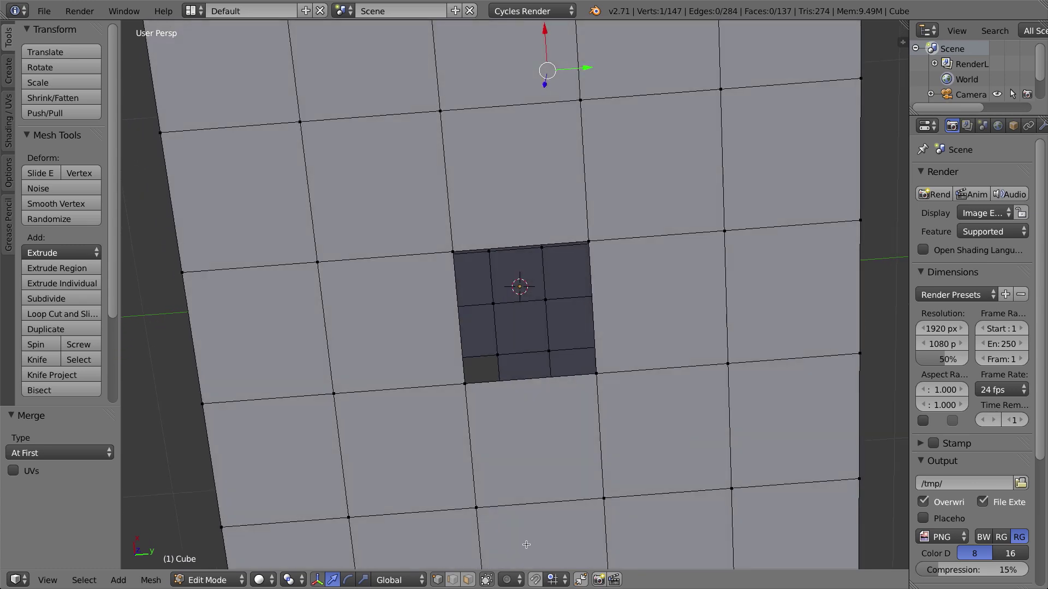
pyautogui.press('a')
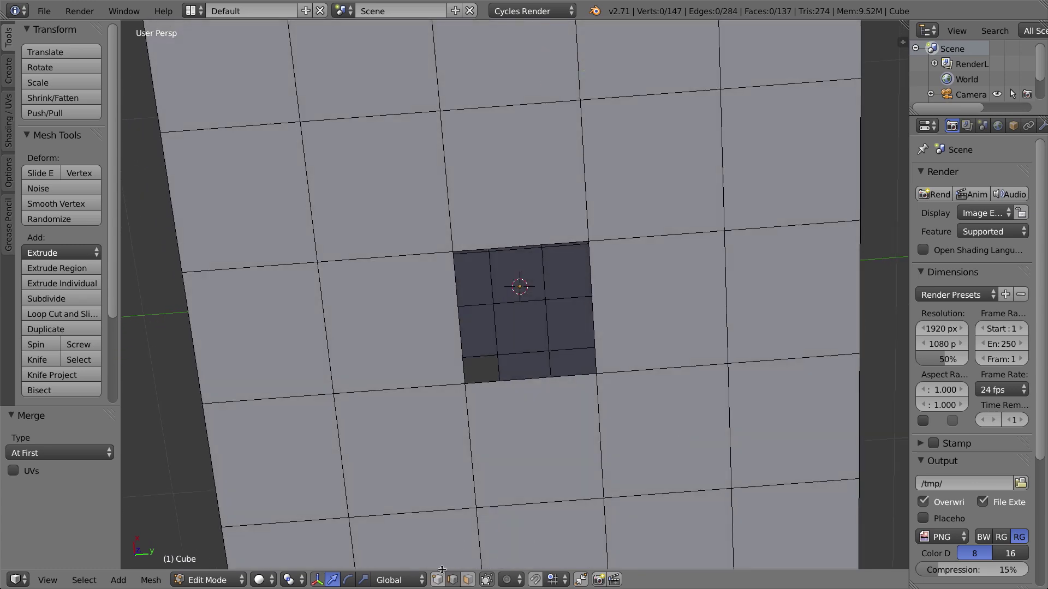
pyautogui.rightClick(504, 243)
pyautogui.rightClick(454, 293)
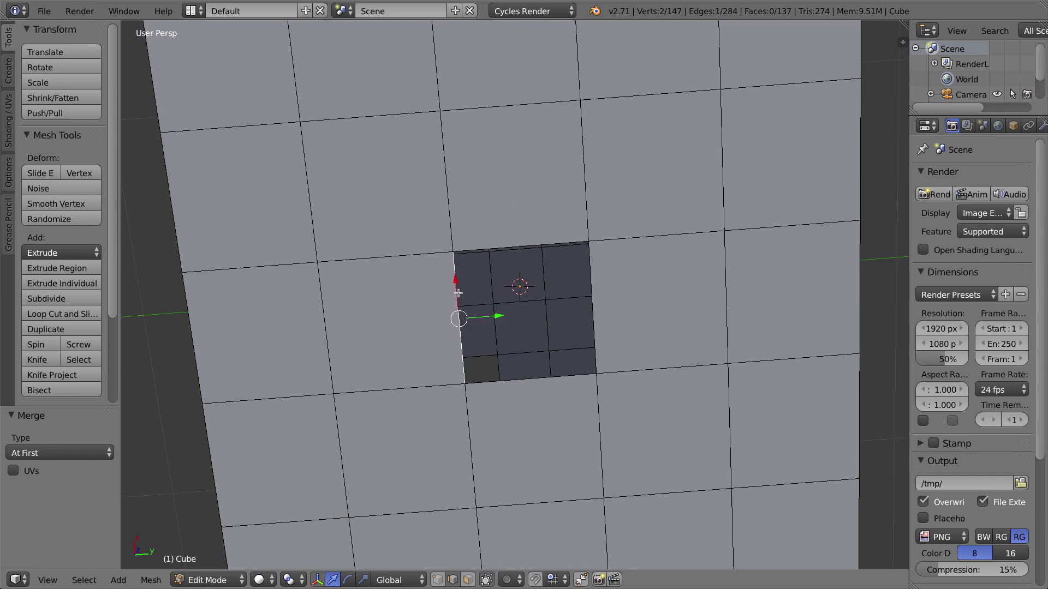
pyautogui.rightClick(518, 382)
pyautogui.rightClick(592, 303)
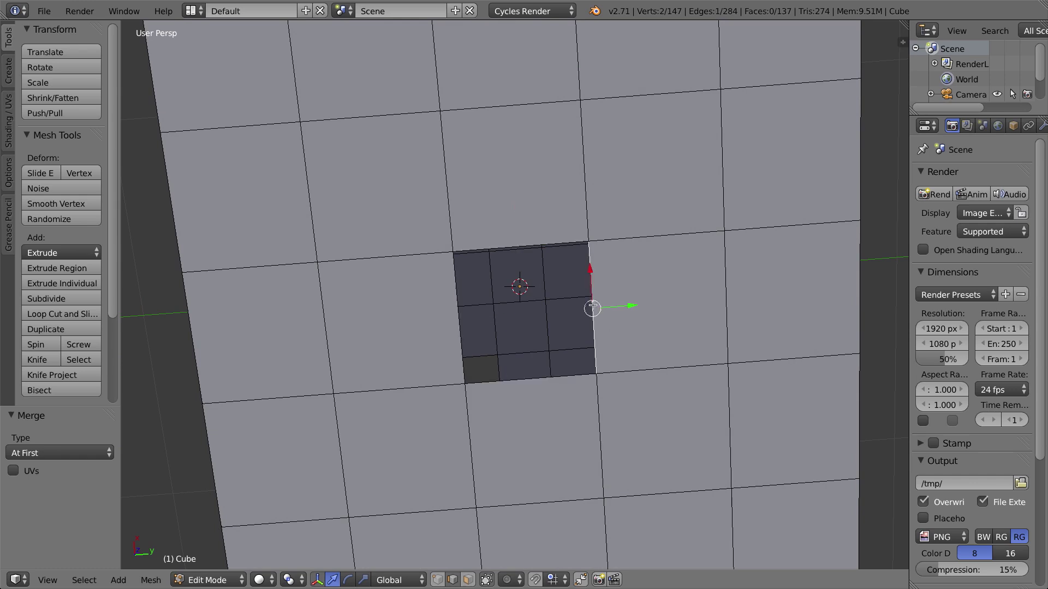
pyautogui.press('f')
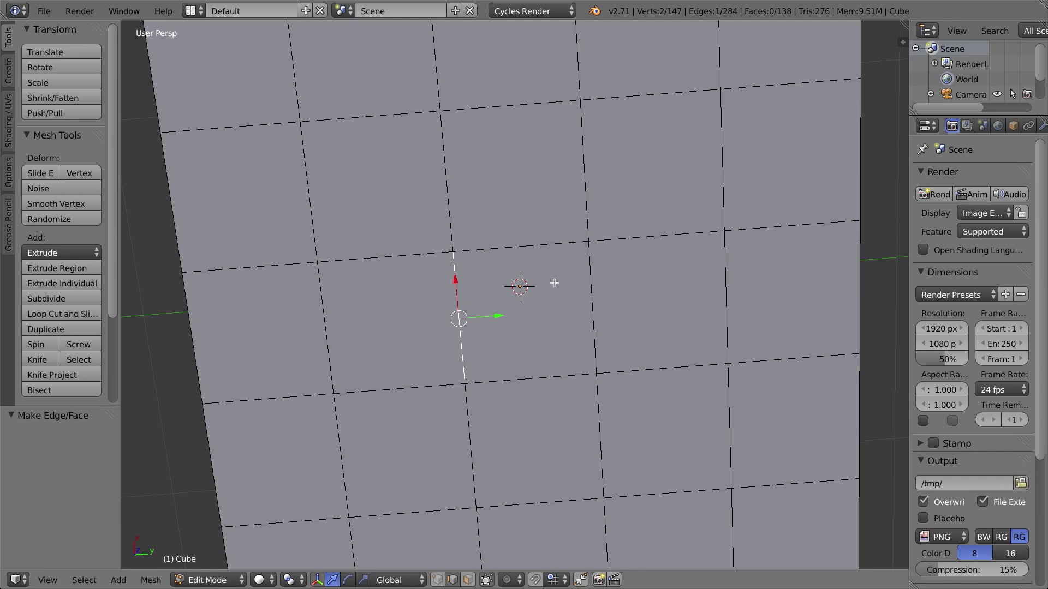
pyautogui.moveTo(555, 283); pyautogui.dragTo(575, 317, button='middle')
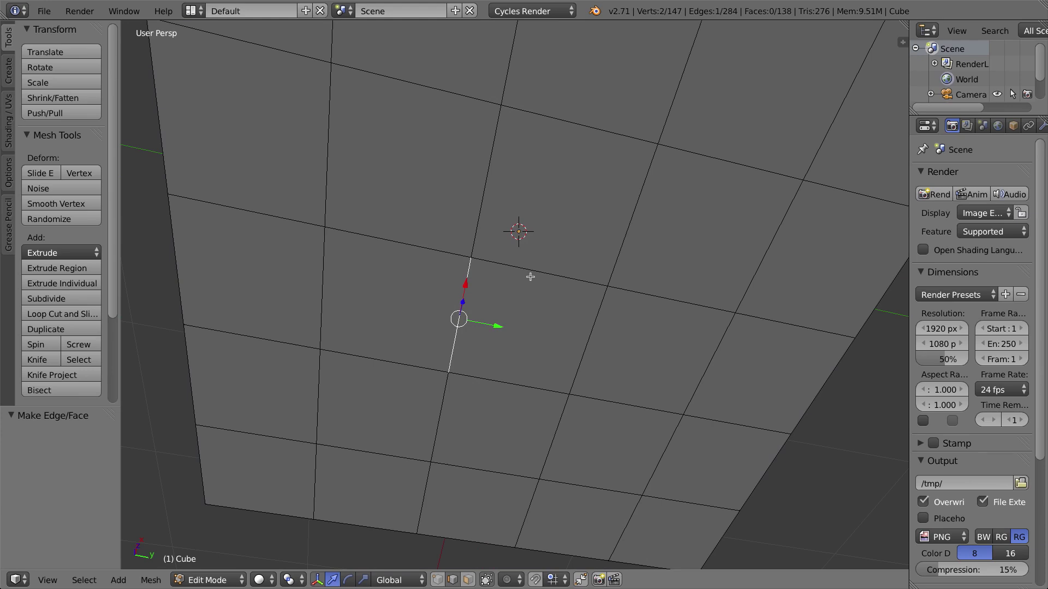
# Undo that fill and refill the hole from its left, top and bottom edges
pyautogui.hotkey('ctrl', 'z')
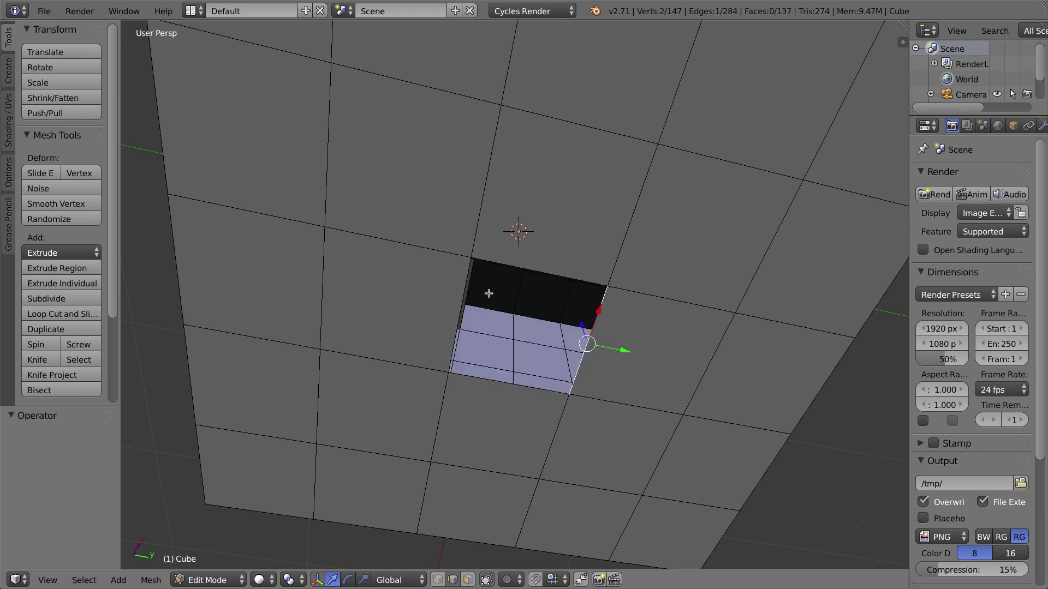
pyautogui.press('KP_8')
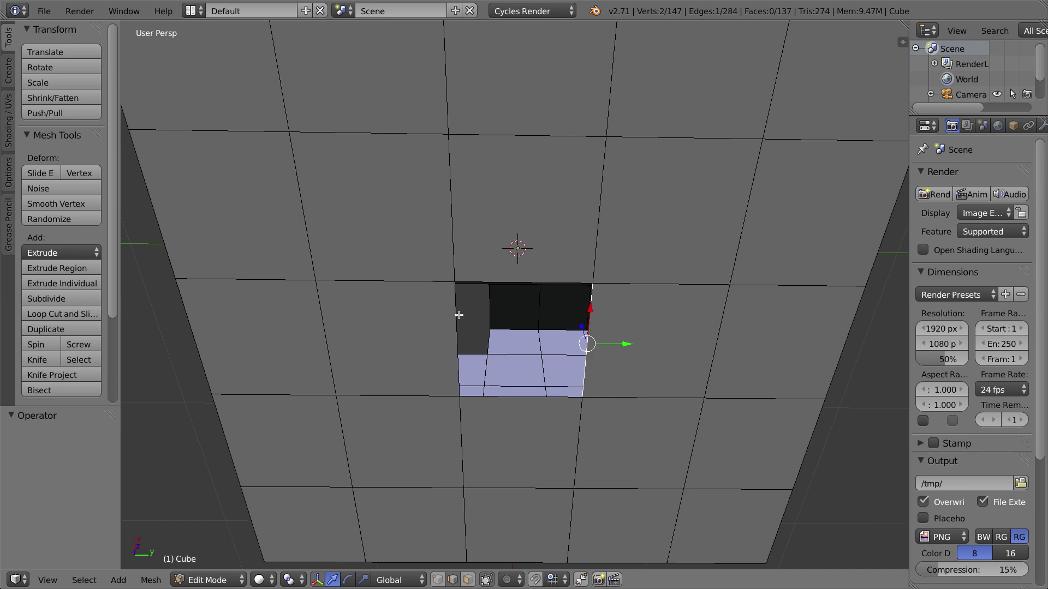
pyautogui.keyDown('shift'); pyautogui.rightClick(458, 318); pyautogui.keyUp('shift')
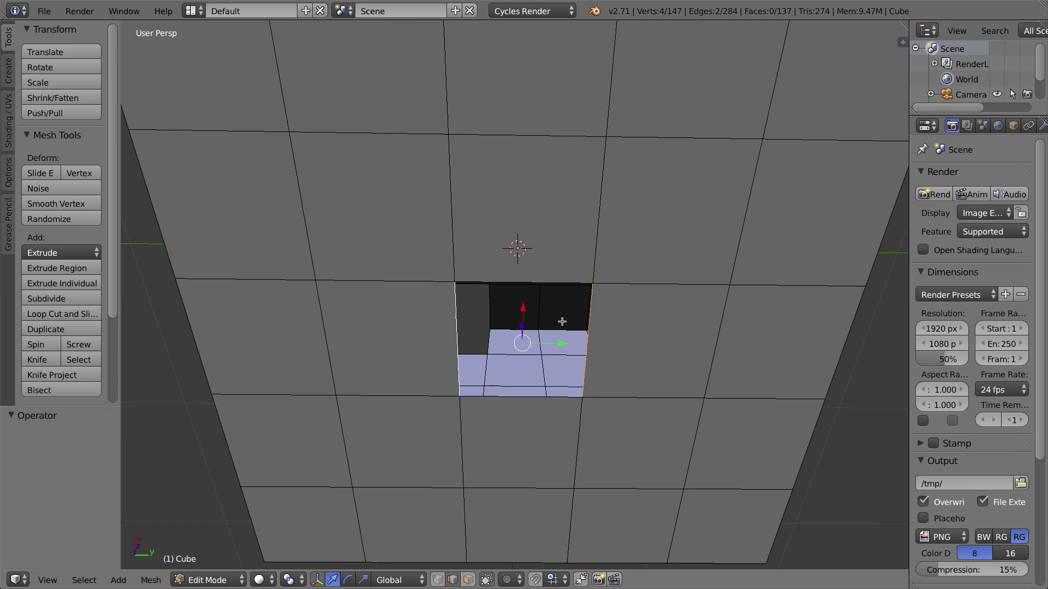
pyautogui.keyDown('shift'); pyautogui.rightClick(554, 282); pyautogui.keyUp('shift')
pyautogui.keyDown('shift'); pyautogui.rightClick(535, 399); pyautogui.keyUp('shift')
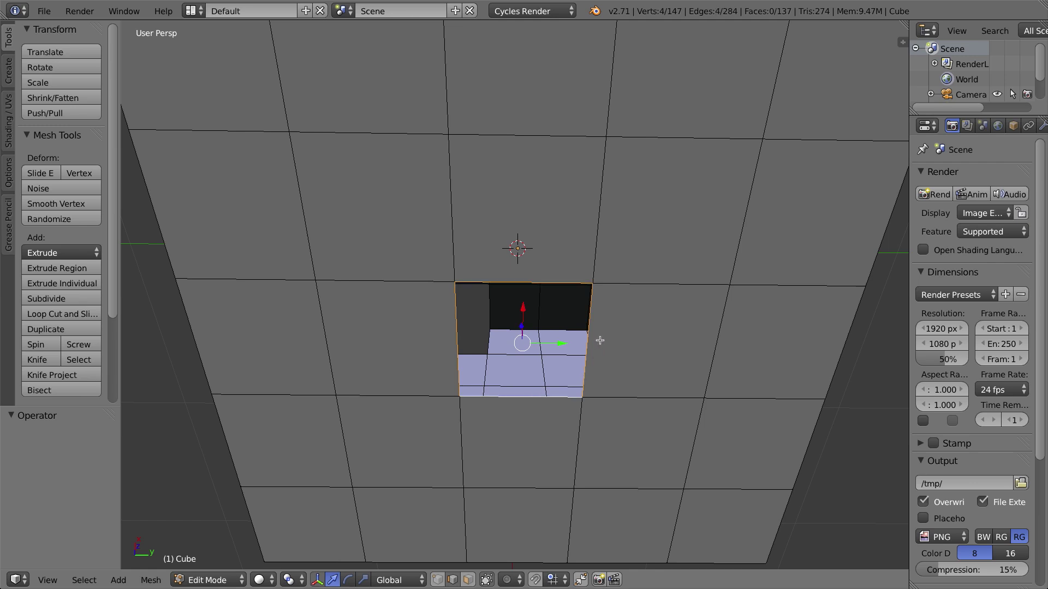
pyautogui.press('f')
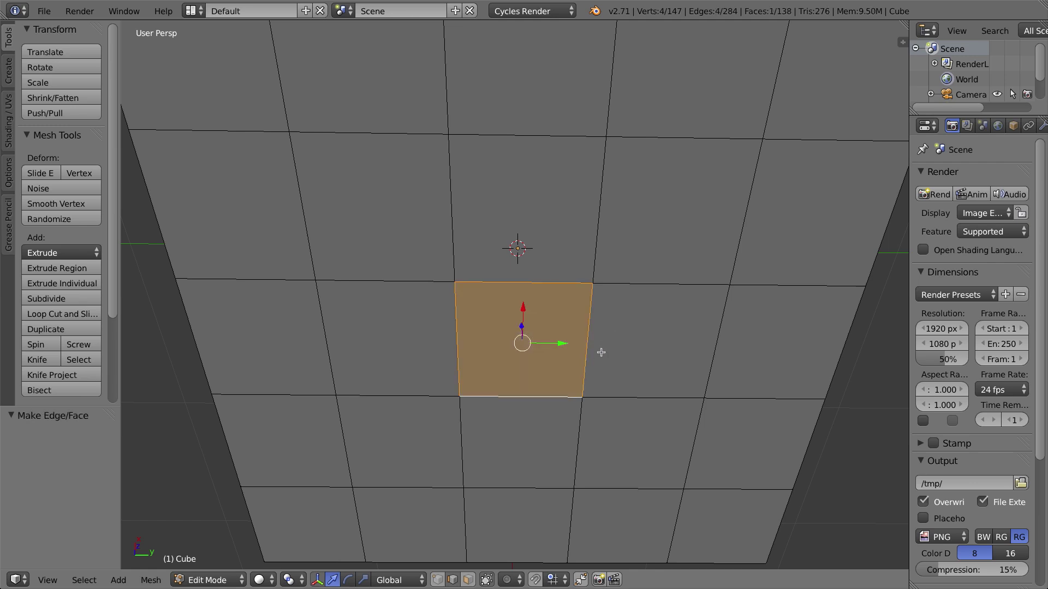
# In vertex select, test-move the new face's bottom-left vertex and cancel the move
pyautogui.click(437, 580)
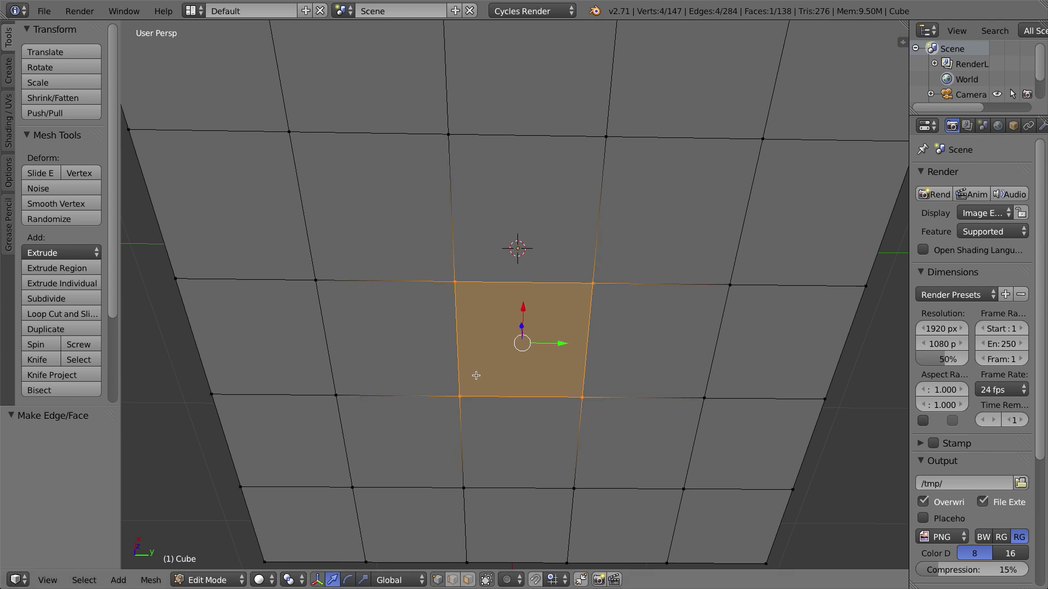
pyautogui.rightClick(460, 397)
pyautogui.press('g')
pyautogui.press('Escape')
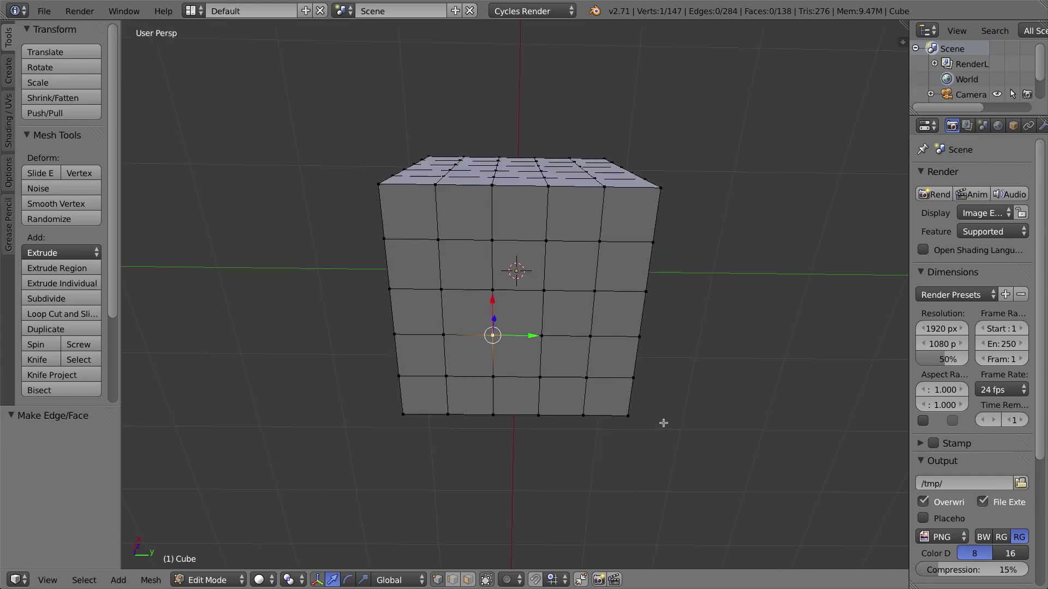
pyautogui.scroll(-5, 661, 420)
pyautogui.moveTo(745, 266); pyautogui.dragTo(548, 284, button='middle')
pyautogui.moveTo(641, 298)
pyautogui.mouseDown(button='middle')
pyautogui.moveTo(611, 284)
pyautogui.moveTo(582, 291)
pyautogui.moveTo(632, 293)
pyautogui.mouseUp(button='middle')
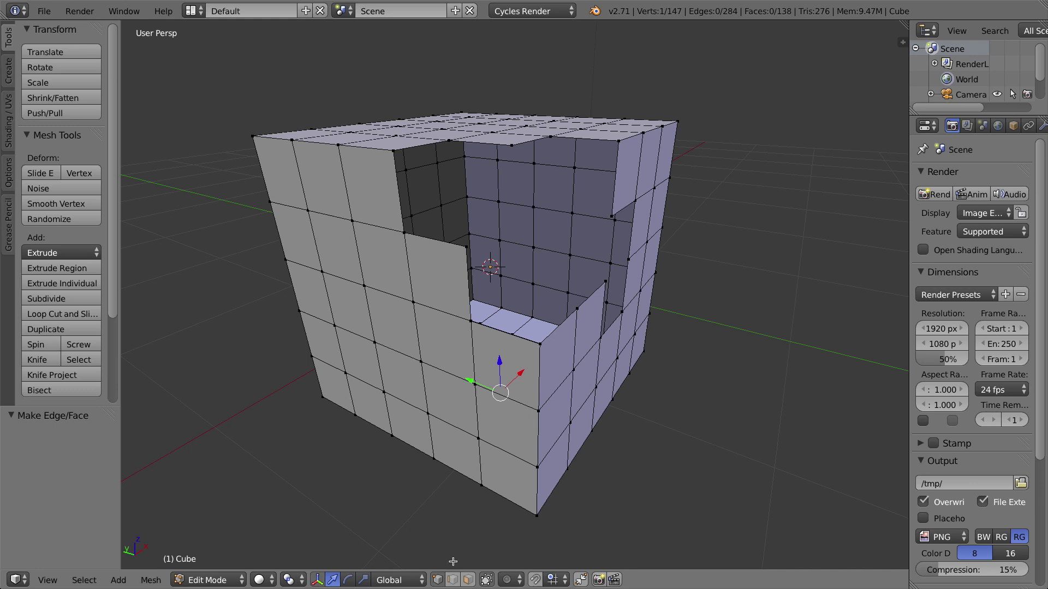
pyautogui.click(452, 580)
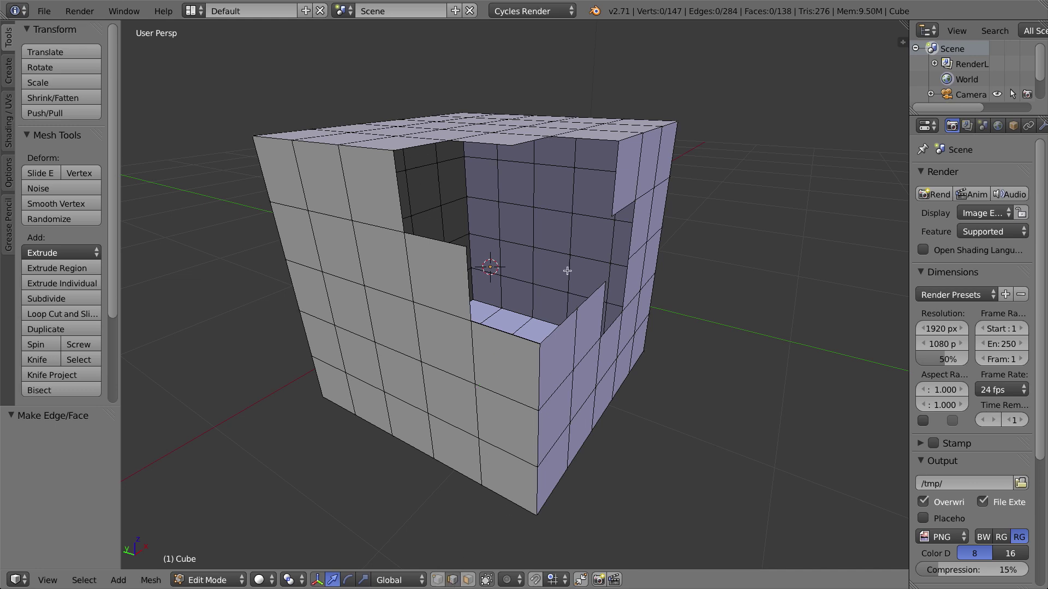
pyautogui.rightClick(422, 147)
pyautogui.moveTo(488, 208); pyautogui.dragTo(433, 188, button='middle')
pyautogui.press('f')
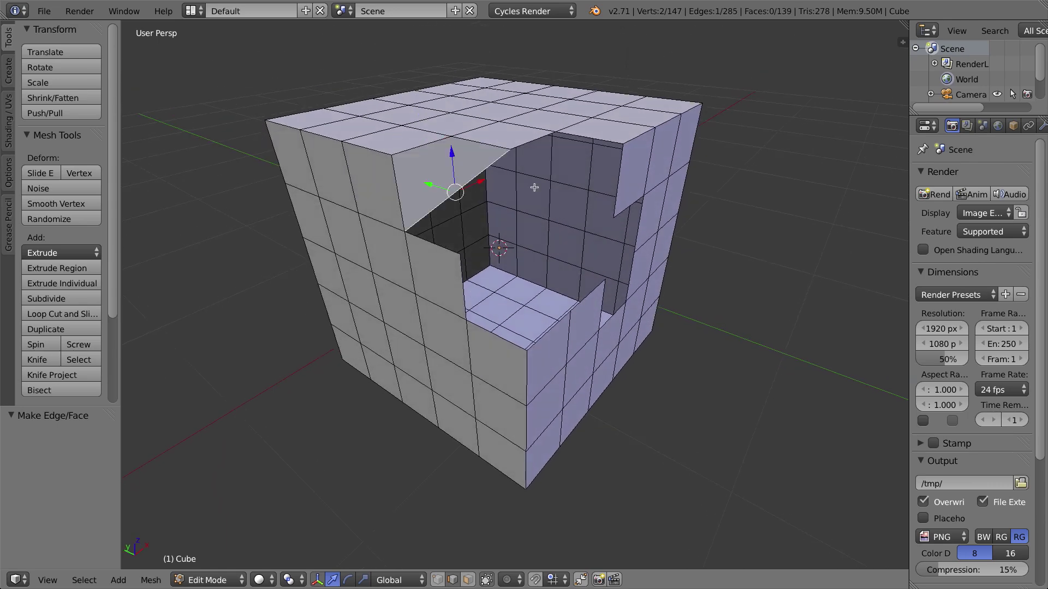
pyautogui.moveTo(429, 206); pyautogui.dragTo(499, 154, button='middle')
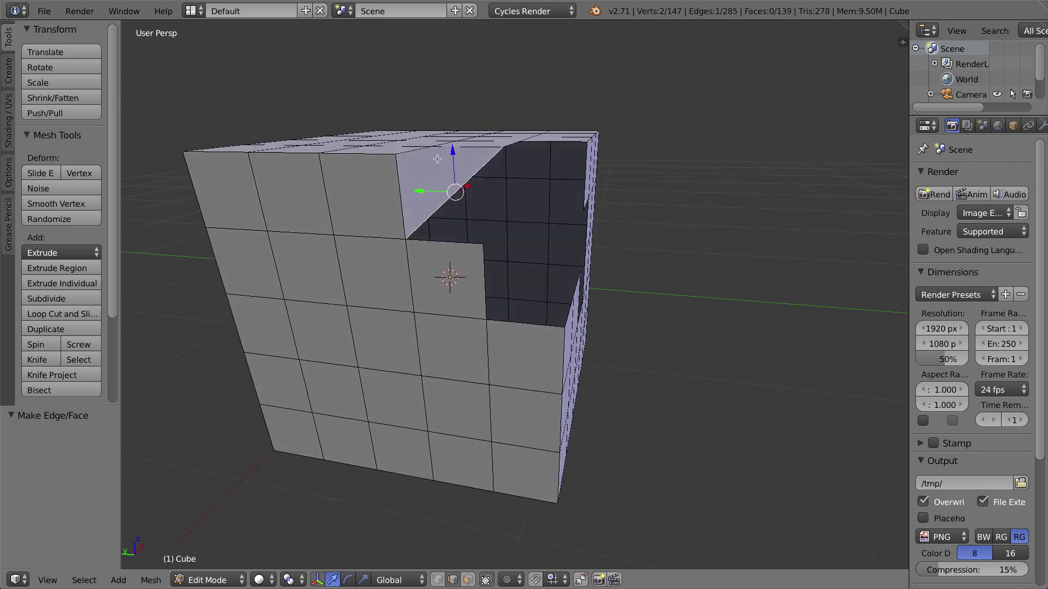
pyautogui.hotkey('ctrl', 'z')
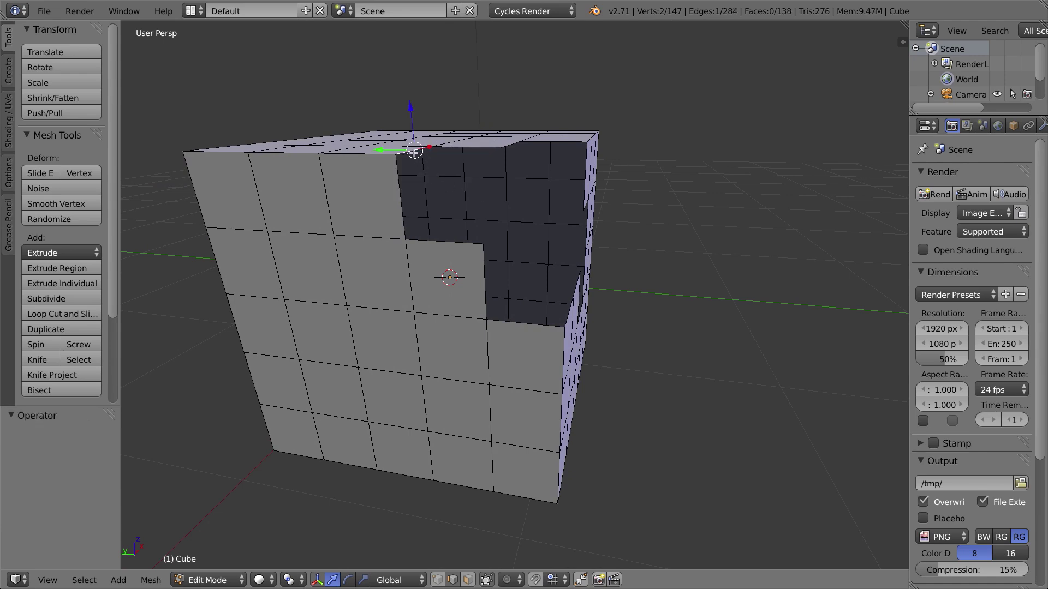
pyautogui.keyDown('alt'); pyautogui.rightClick(410, 154); pyautogui.keyUp('alt')
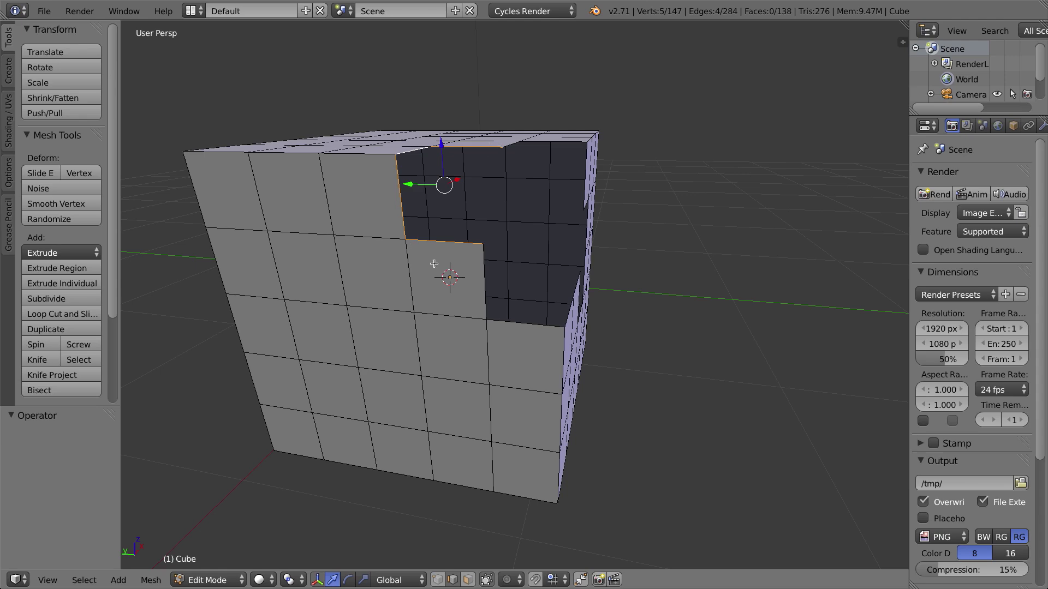
# Select the notch hole's lower, right and upper-right border edges and fill it with one face
pyautogui.keyDown('alt'); pyautogui.keyDown('shift'); pyautogui.rightClick(485, 270); pyautogui.keyUp('shift'); pyautogui.keyUp('alt')
pyautogui.moveTo(599, 288); pyautogui.dragTo(589, 333, button='middle')
pyautogui.keyDown('alt'); pyautogui.keyDown('shift'); pyautogui.rightClick(626, 350); pyautogui.keyUp('shift'); pyautogui.keyUp('alt')
pyautogui.moveTo(640, 185); pyautogui.dragTo(658, 226, button='middle')
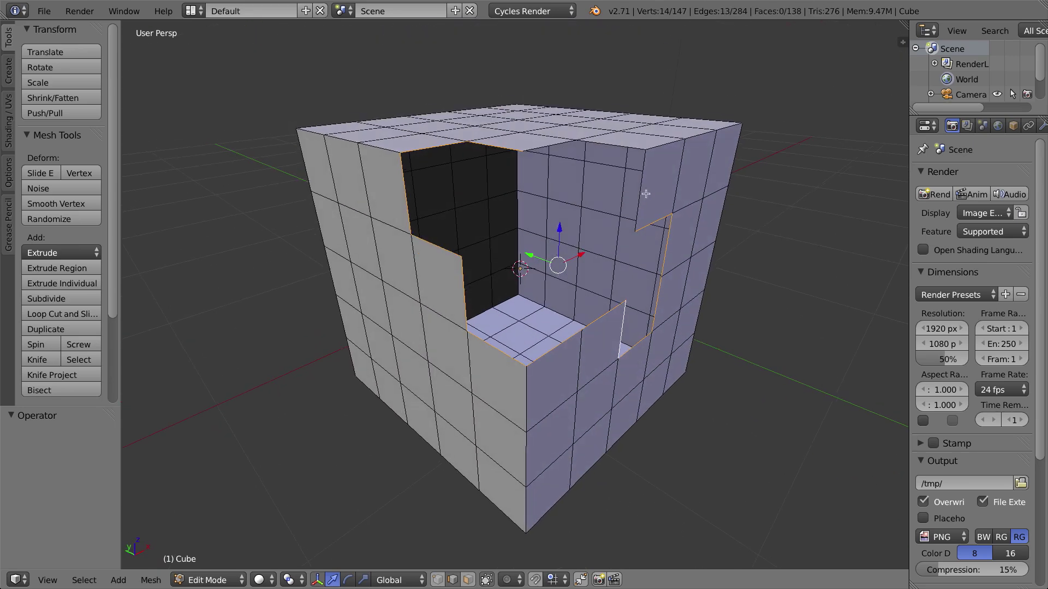
pyautogui.keyDown('alt'); pyautogui.keyDown('shift'); pyautogui.rightClick(644, 183); pyautogui.keyUp('shift'); pyautogui.keyUp('alt')
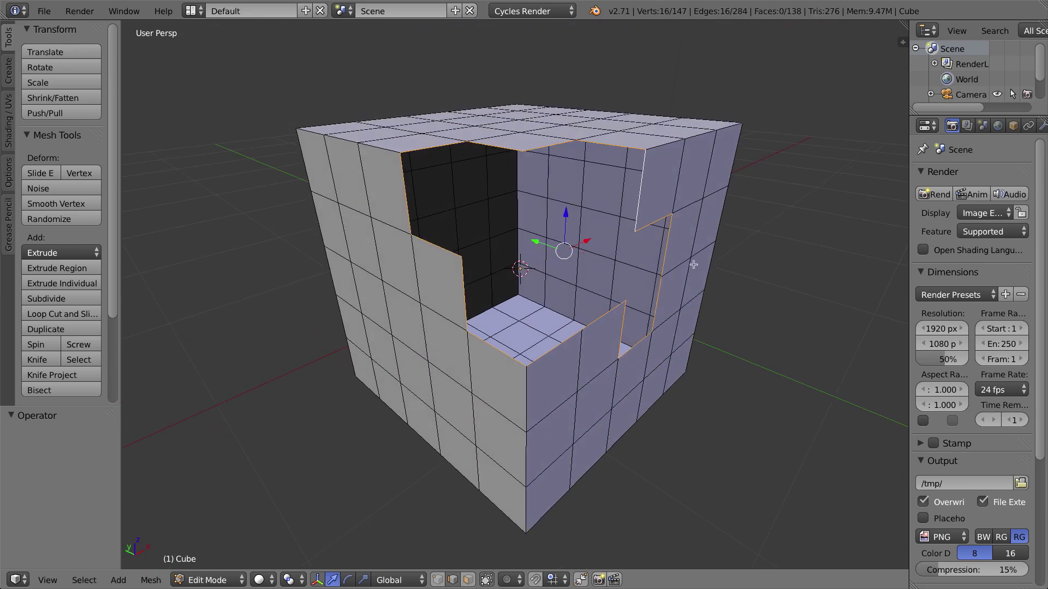
pyautogui.press('f')
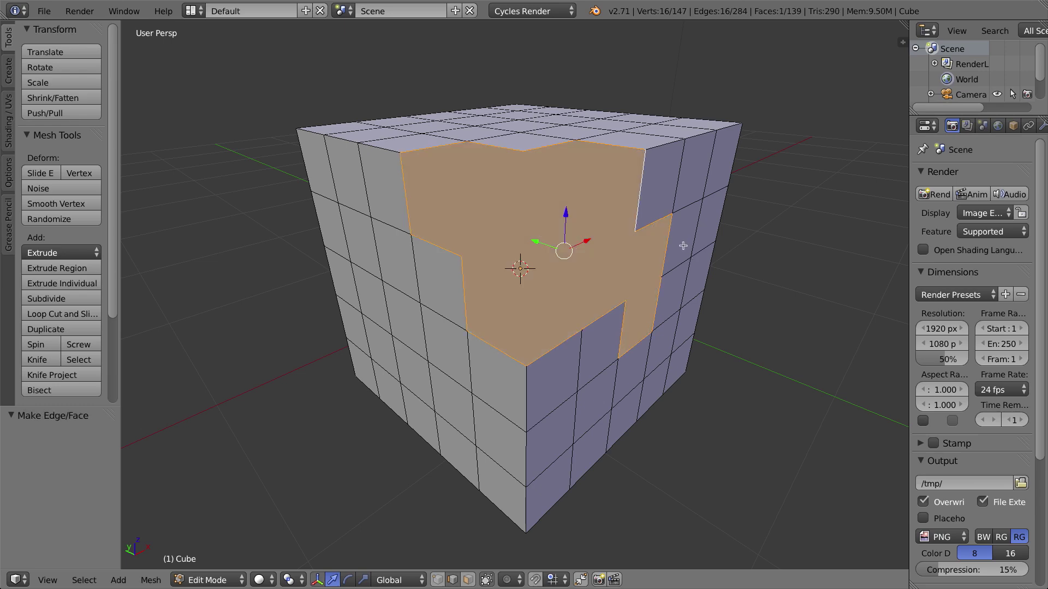
pyautogui.moveTo(483, 243); pyautogui.dragTo(634, 171, button='middle')
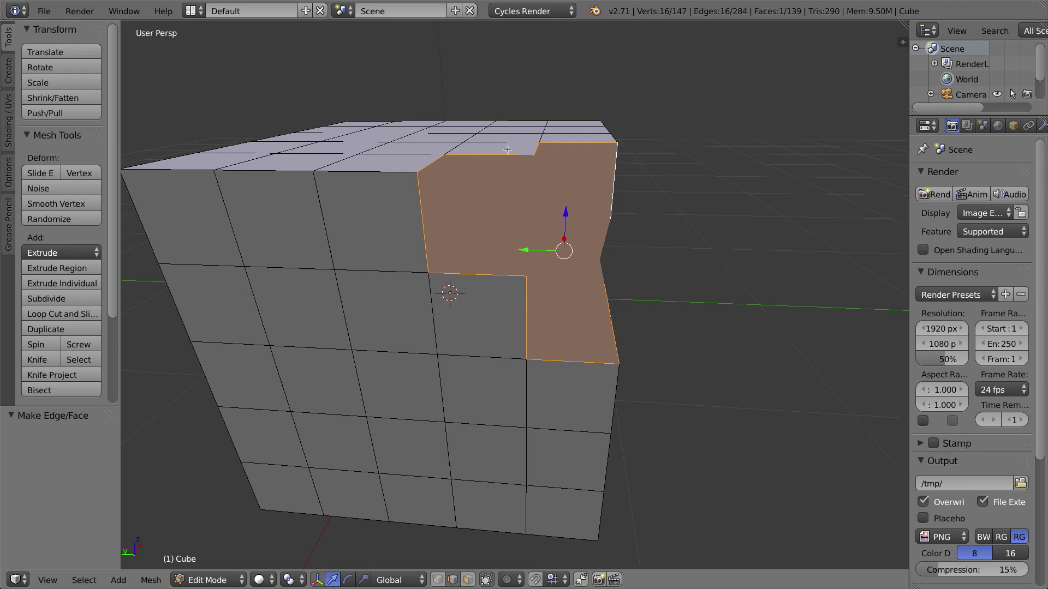
pyautogui.moveTo(623, 227)
pyautogui.mouseDown(button='middle')
pyautogui.moveTo(470, 187)
pyautogui.moveTo(427, 169)
pyautogui.moveTo(410, 140)
pyautogui.moveTo(546, 208)
pyautogui.moveTo(617, 227)
pyautogui.mouseUp(button='middle')
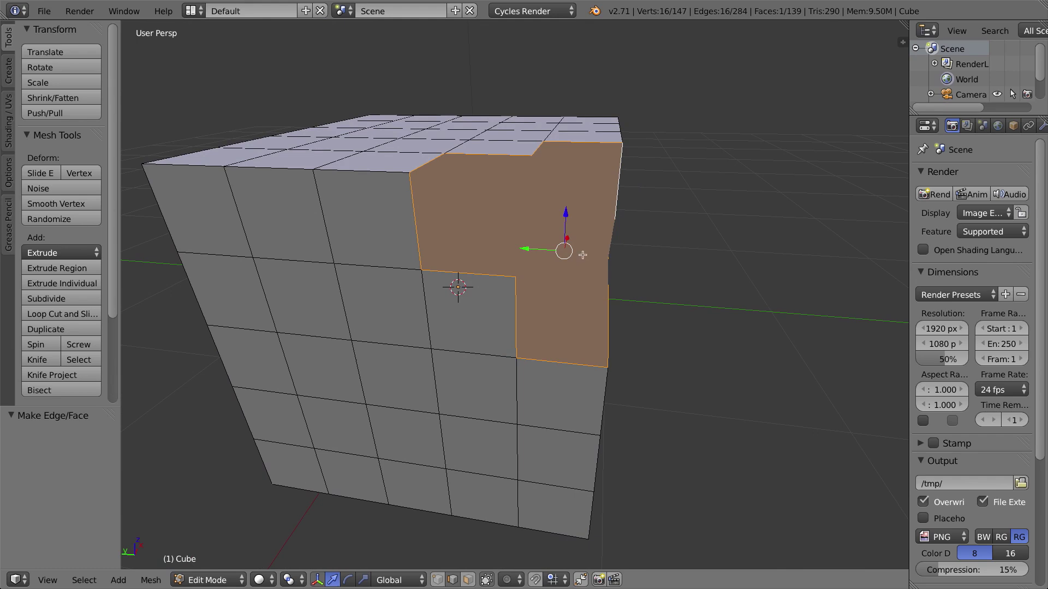
# Join a top vertex of the patch to a second corner vertex with a diagonal edge (J)
pyautogui.click(438, 579)
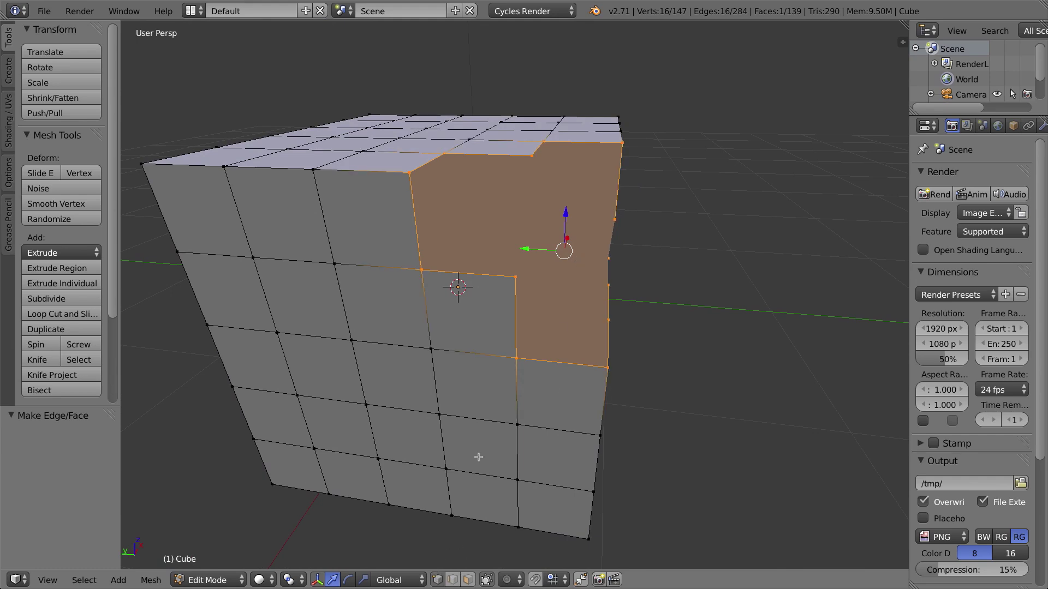
pyautogui.rightClick(532, 155)
pyautogui.keyDown('shift'); pyautogui.rightClick(519, 280); pyautogui.keyUp('shift')
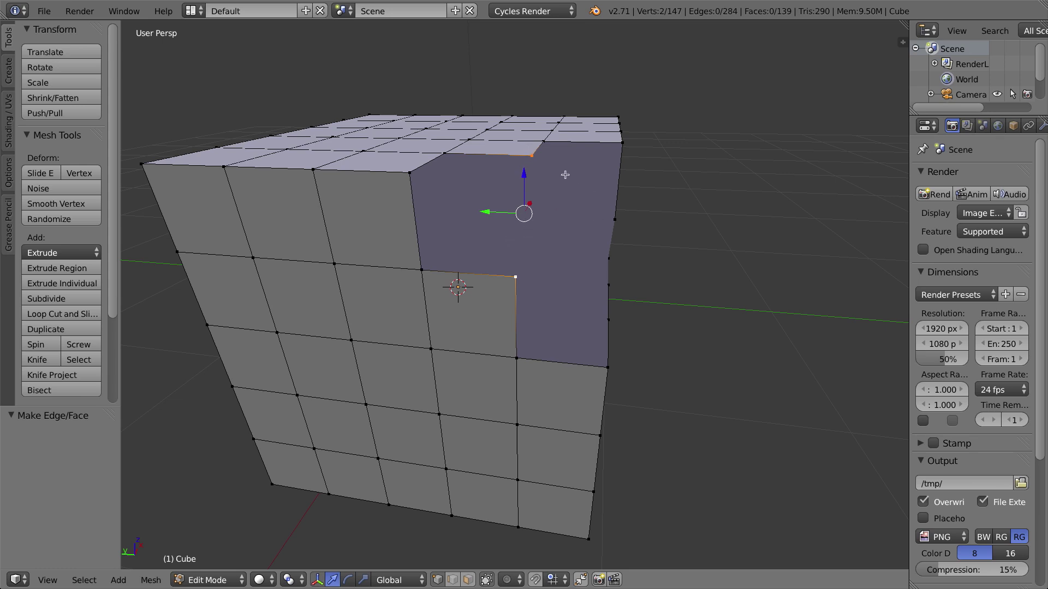
pyautogui.moveTo(673, 207); pyautogui.dragTo(601, 210, button='middle')
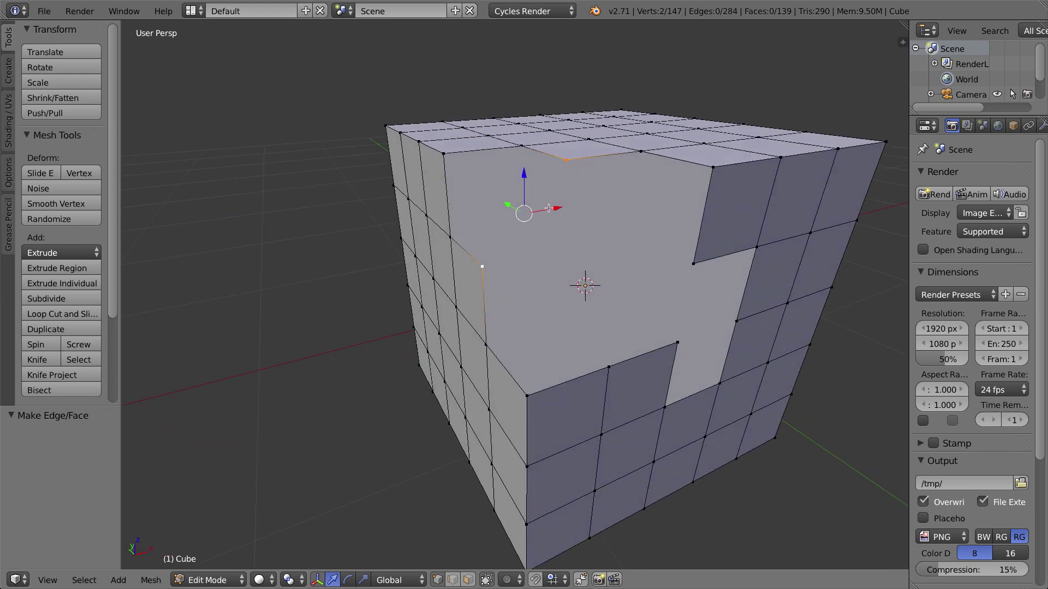
pyautogui.press('j')
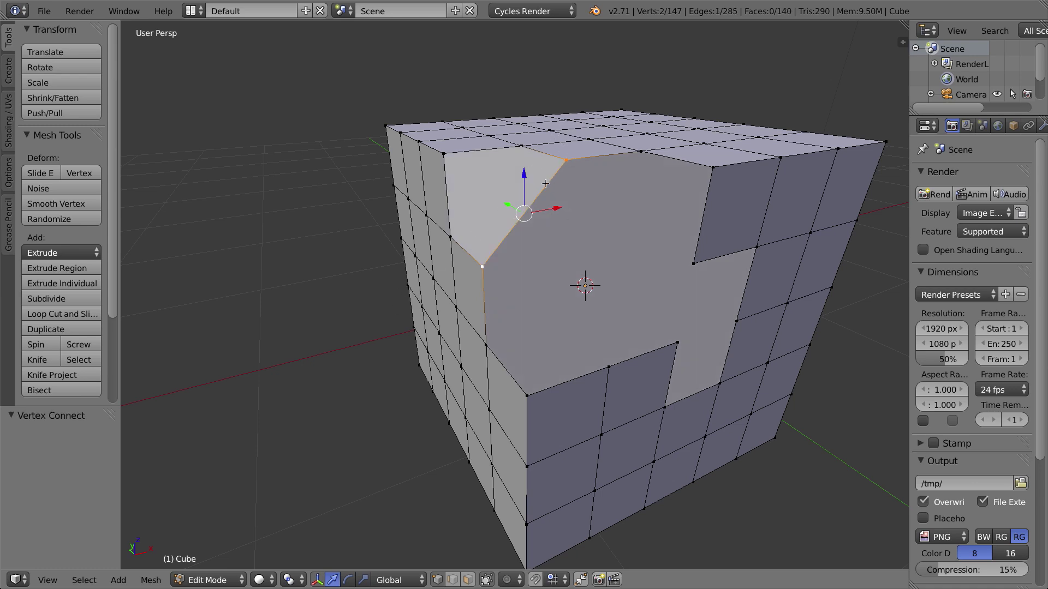
pyautogui.hotkey('ctrl', 'z')
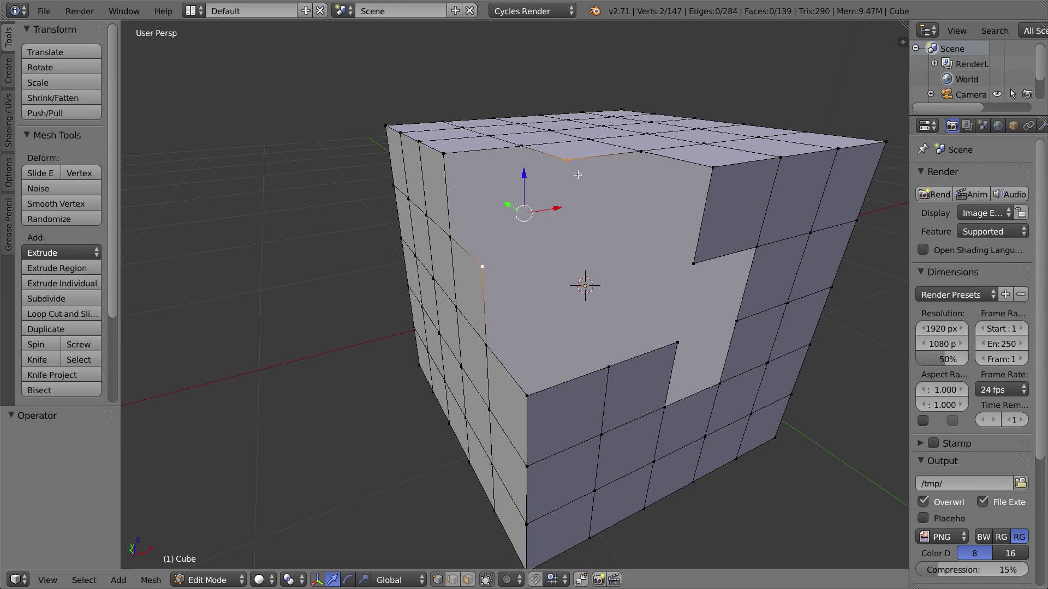
pyautogui.hotkey('ctrl', 'shift', 'z')
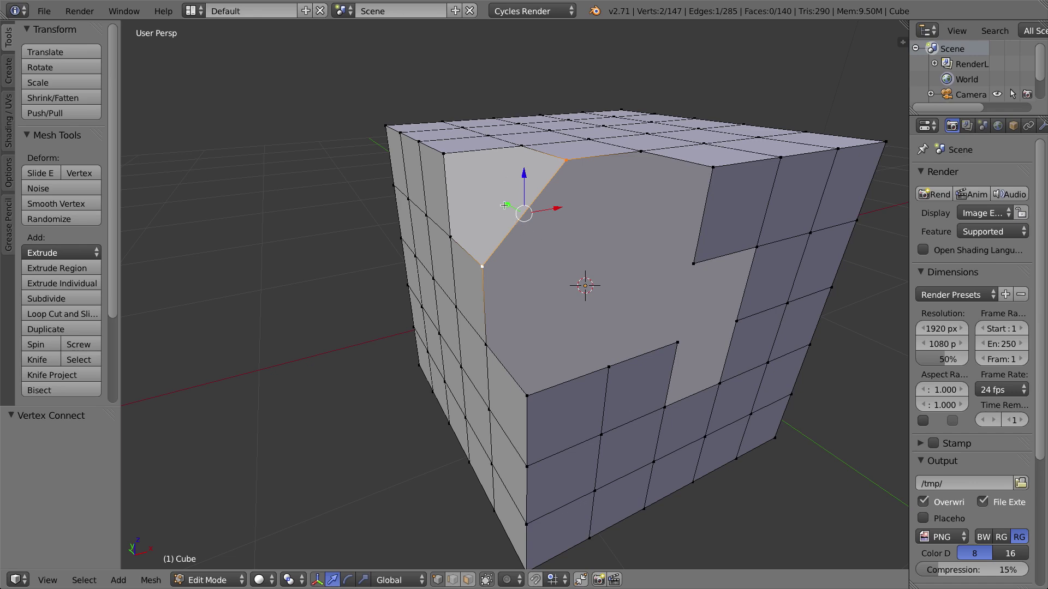
pyautogui.moveTo(505, 205); pyautogui.dragTo(510, 229, button='middle')
# Connect a corner vertex of the patch to another vertex with a new edge
pyautogui.rightClick(483, 268)
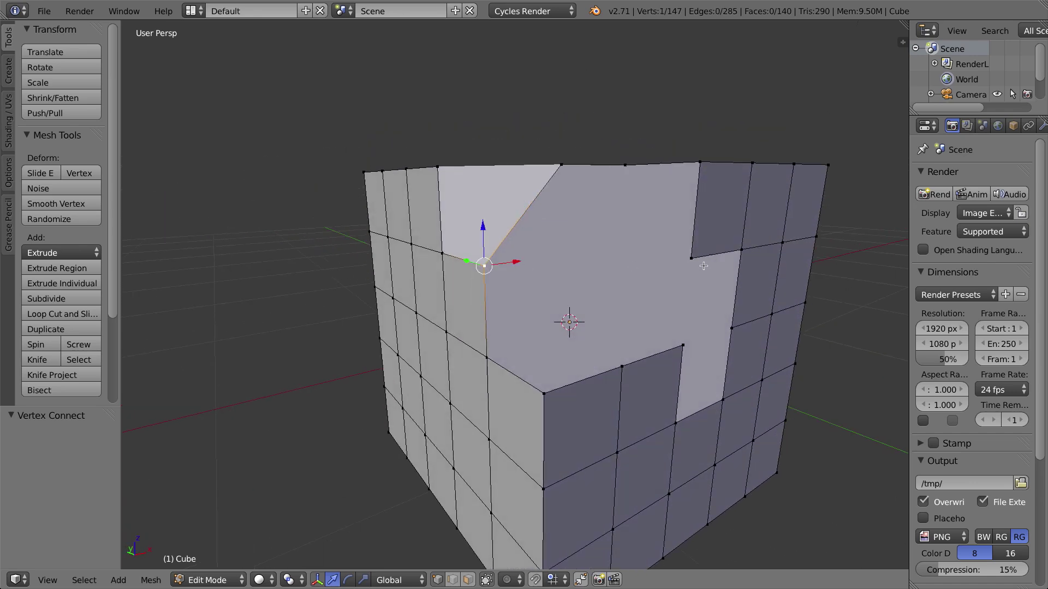
pyautogui.keyDown('shift'); pyautogui.rightClick(694, 258); pyautogui.keyUp('shift')
pyautogui.press('j')
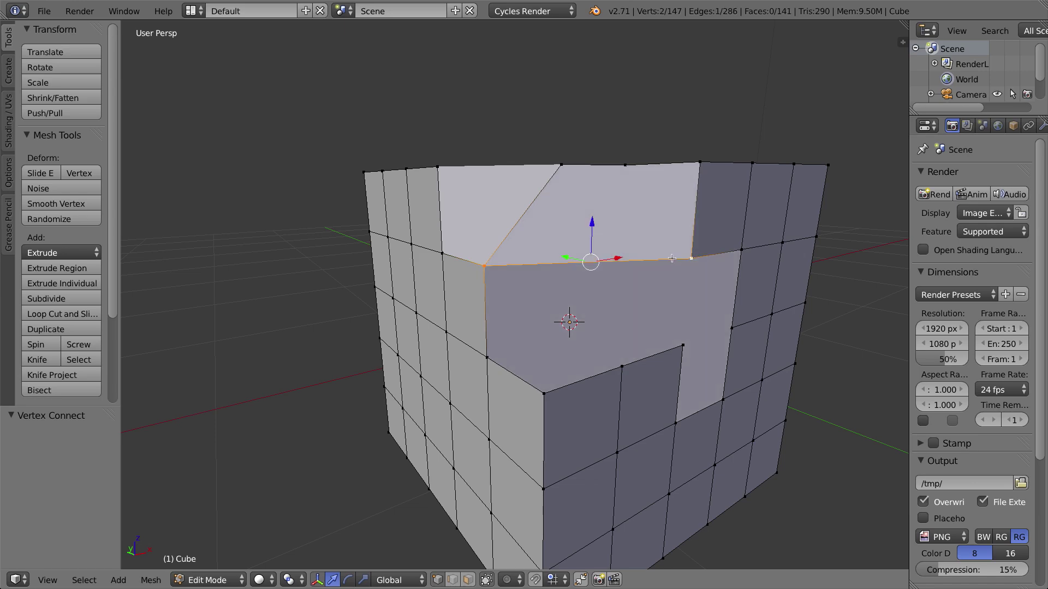
pyautogui.moveTo(657, 273); pyautogui.dragTo(601, 291, button='middle')
pyautogui.scroll(3, 601, 291)
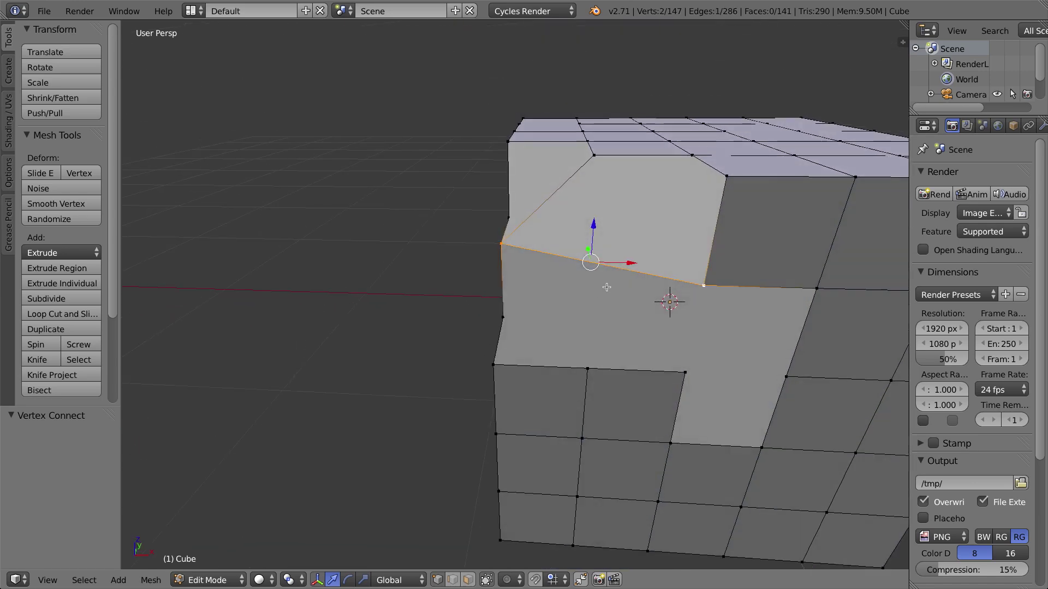
# Join a top patch vertex to a lower vertex with another edge, giving 143 faces
pyautogui.rightClick(593, 155)
pyautogui.keyDown('shift'); pyautogui.rightClick(587, 368); pyautogui.keyUp('shift')
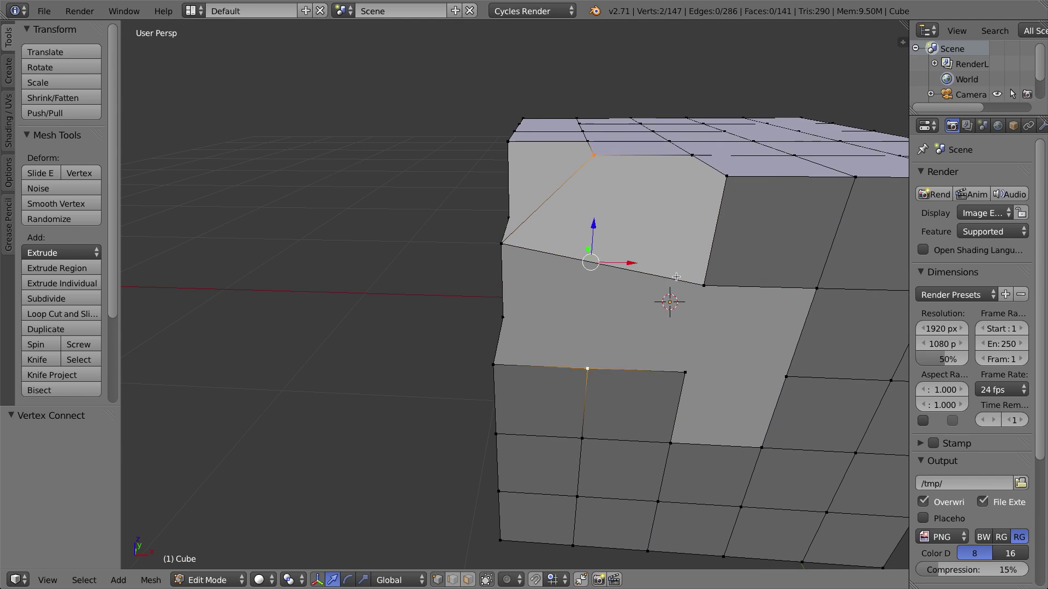
pyautogui.press('j')
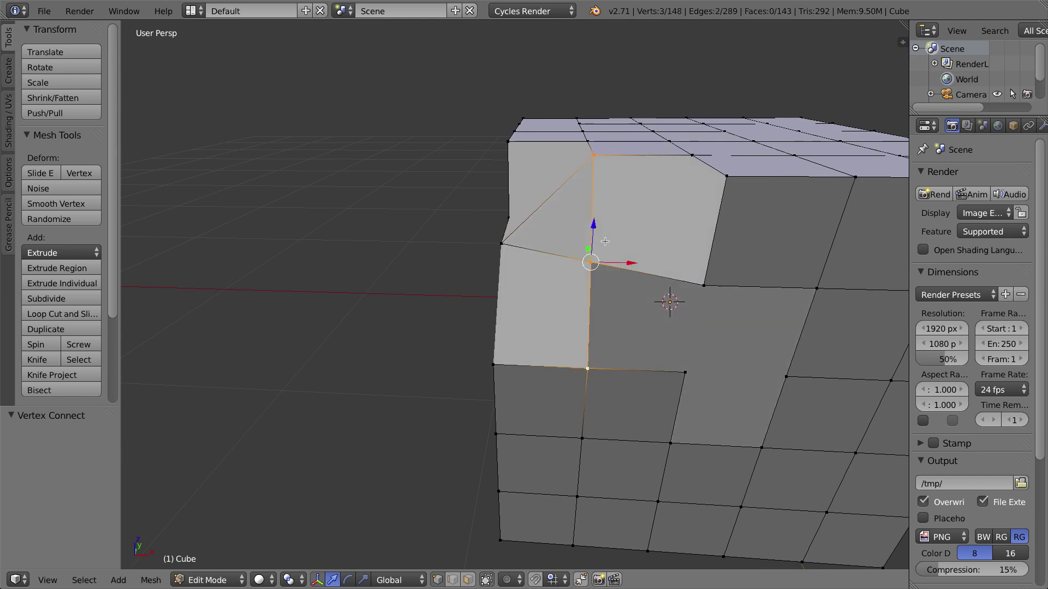
pyautogui.scroll(-3, 604, 241)
pyautogui.moveTo(604, 241); pyautogui.dragTo(662, 293, button='middle')
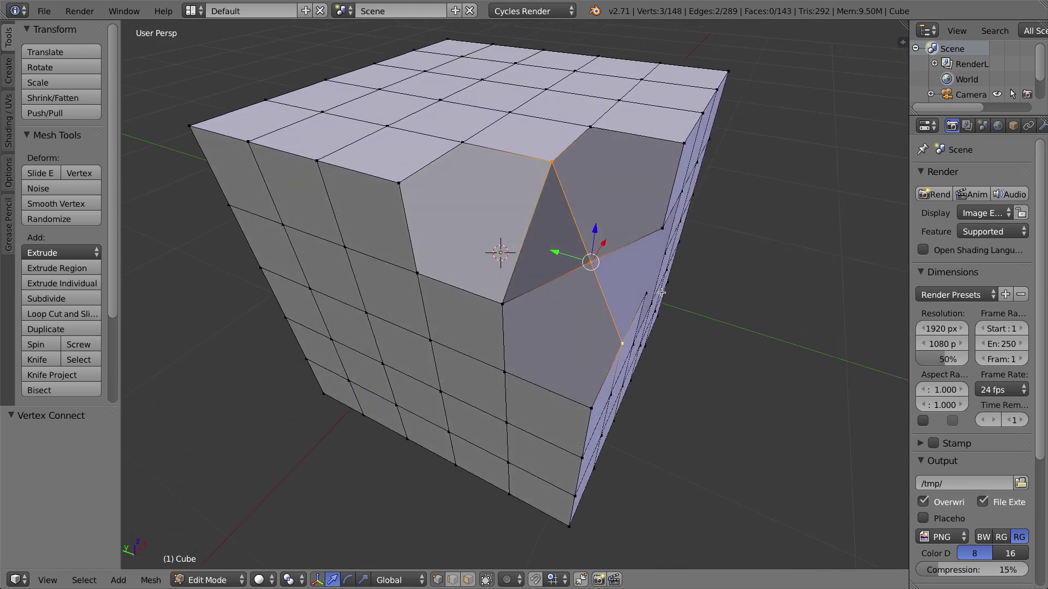
pyautogui.moveTo(661, 293); pyautogui.dragTo(618, 258, button='middle')
pyautogui.scroll(3, 618, 259)
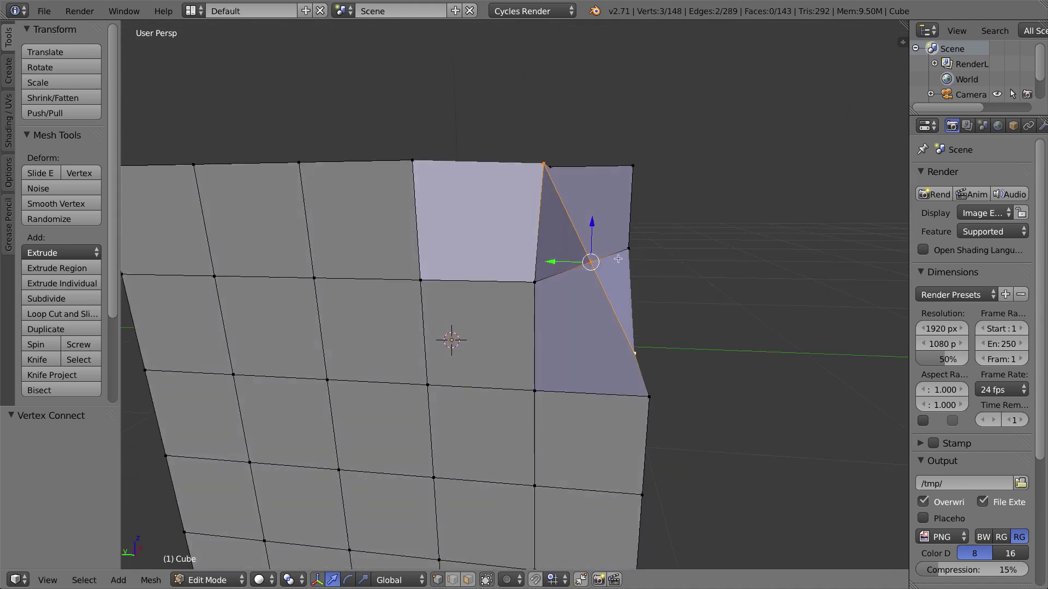
pyautogui.scroll(-4, 645, 273)
pyautogui.moveTo(650, 299); pyautogui.dragTo(548, 310, button='middle')
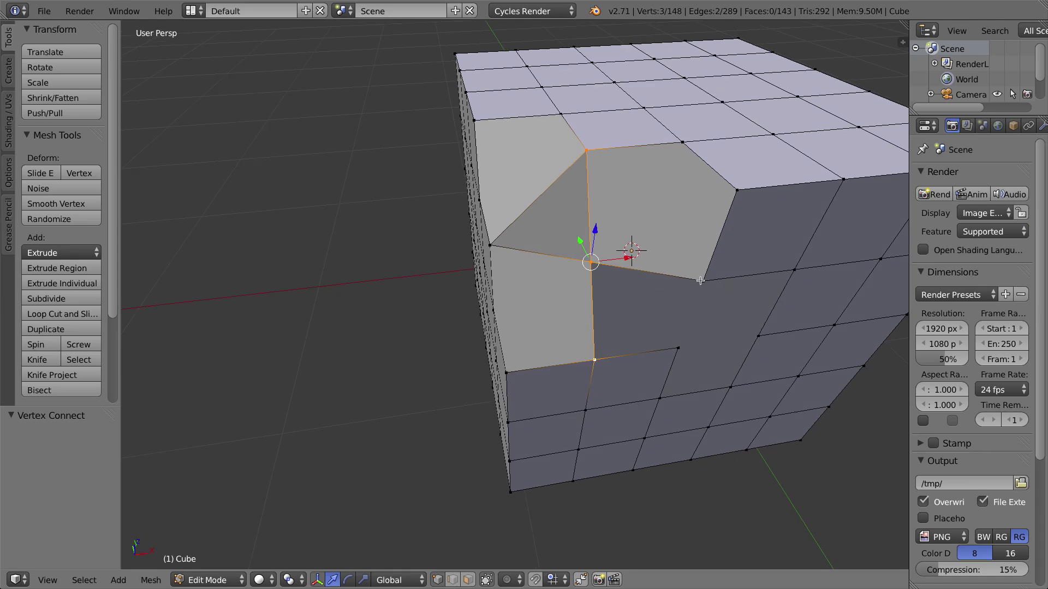
pyautogui.moveTo(699, 279); pyautogui.dragTo(470, 258, button='middle')
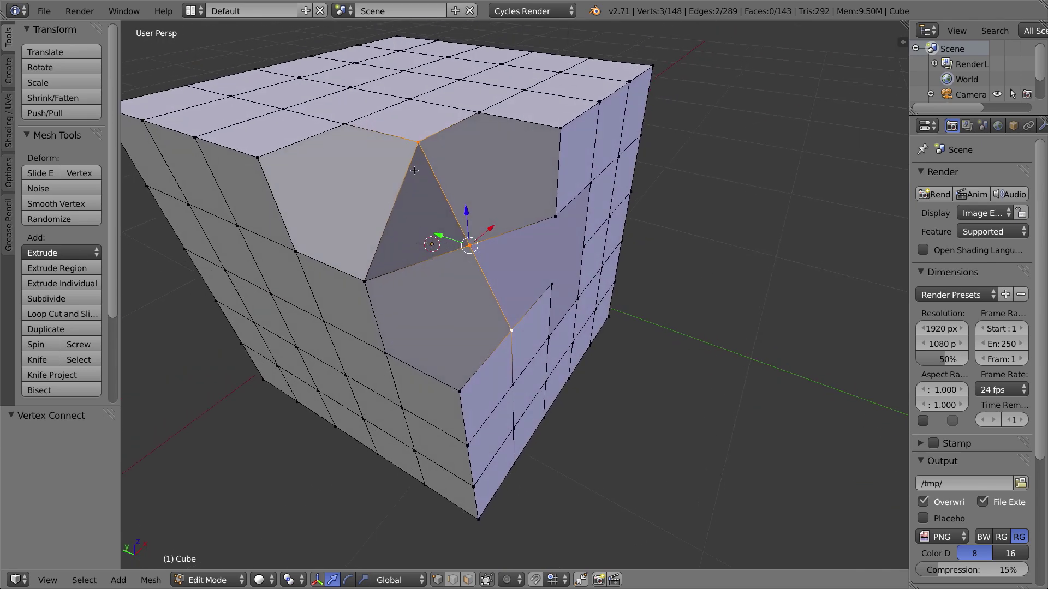
# Move the patch's middle vertex 0.022 along the Y axis
pyautogui.rightClick(473, 250)
pyautogui.moveTo(513, 239); pyautogui.dragTo(475, 305, button='middle')
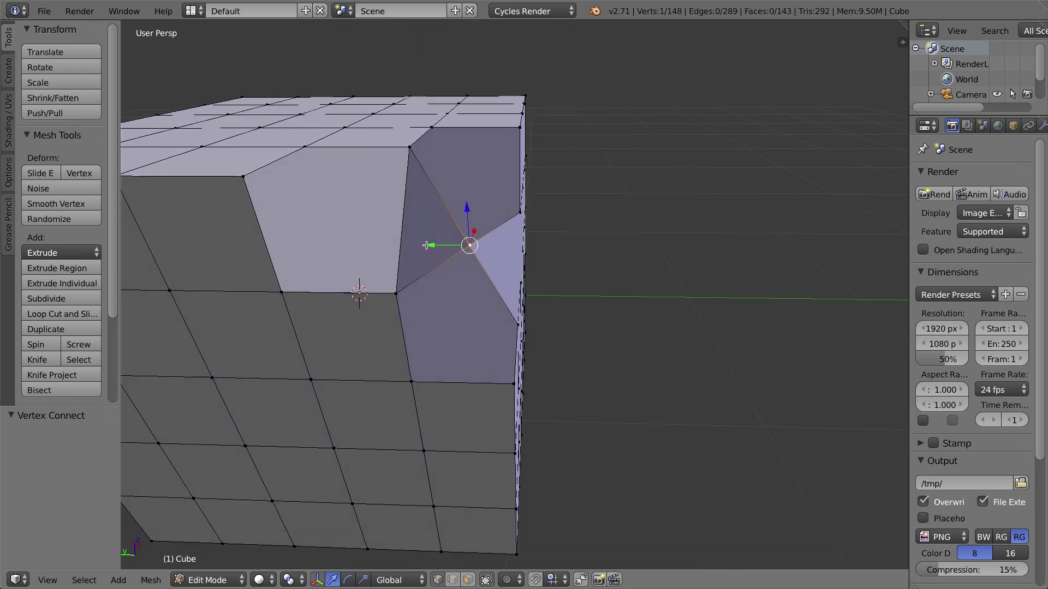
pyautogui.press('g')
pyautogui.press('y')
pyautogui.click(480, 329)
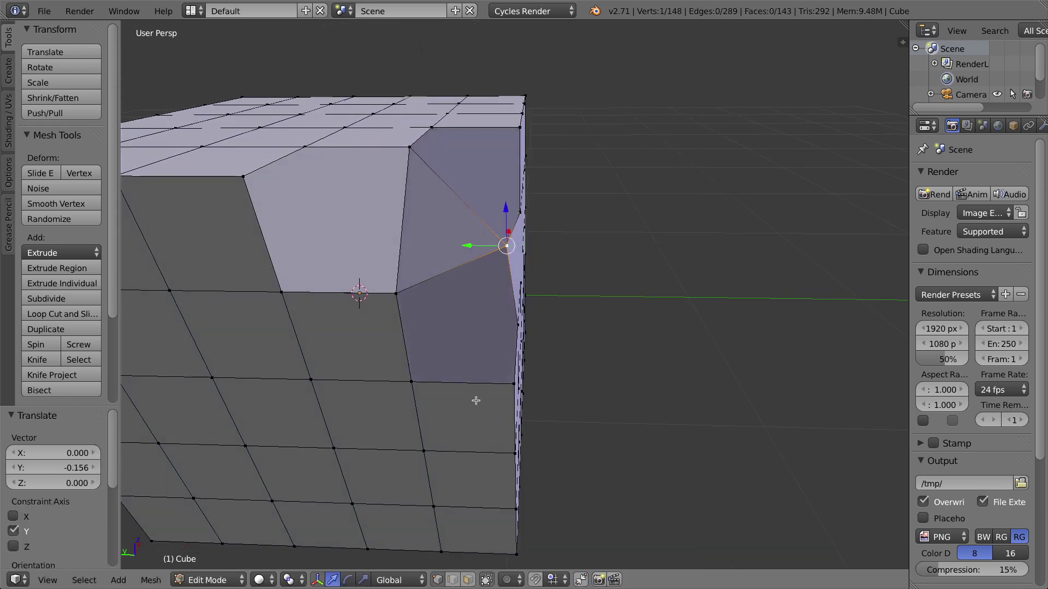
# Check the vertex's alignment from the orthographic front, right and left side views
pyautogui.press('KP_1')
pyautogui.press('KP_5')
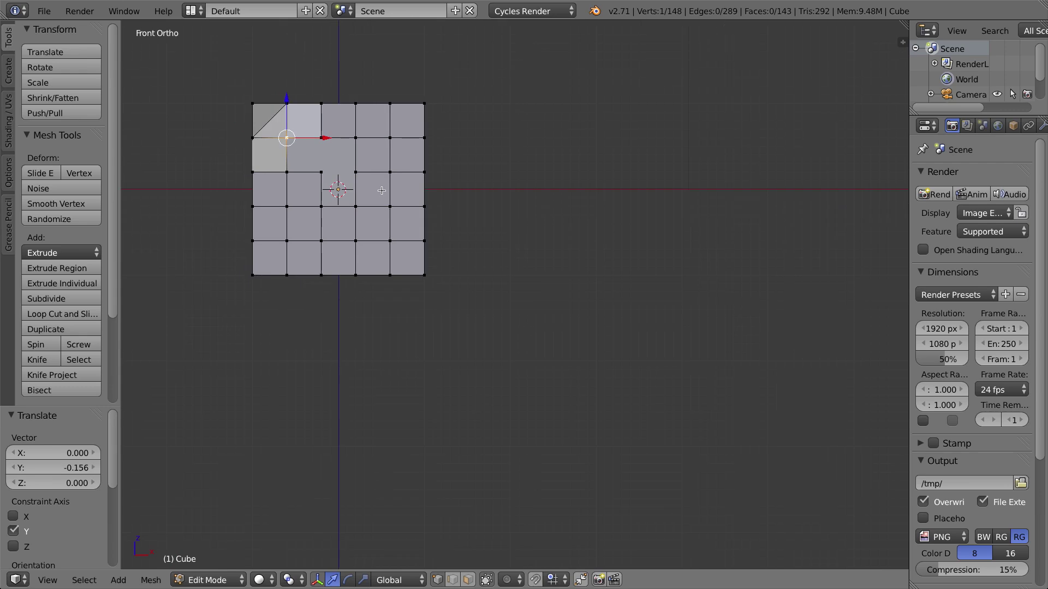
pyautogui.keyDown('shift'); pyautogui.moveTo(382, 191); pyautogui.dragTo(589, 275, button='middle'); pyautogui.keyUp('shift')
pyautogui.scroll(4, 483, 223)
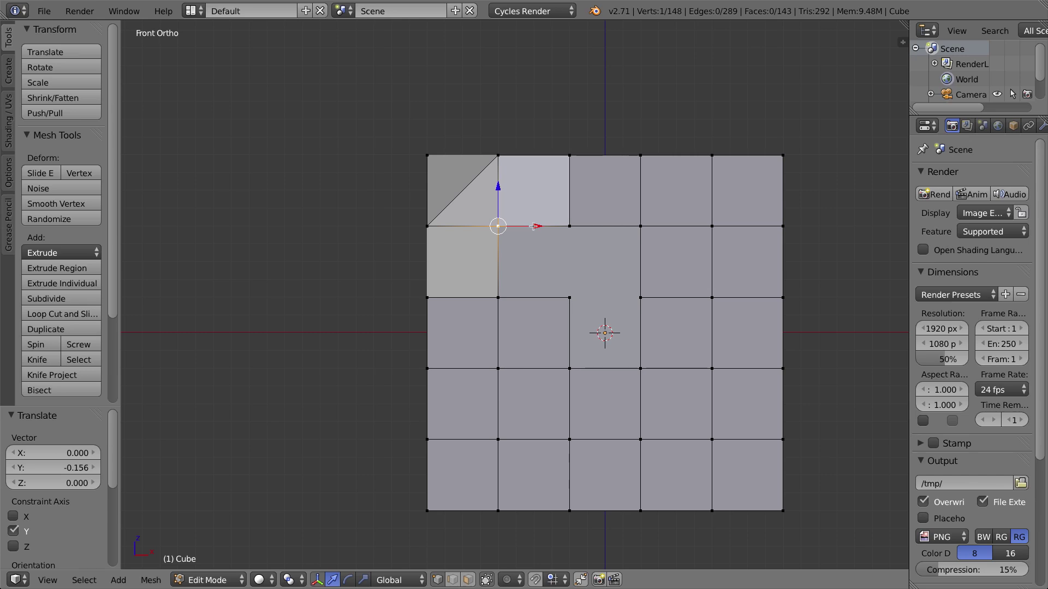
pyautogui.press('KP_3')
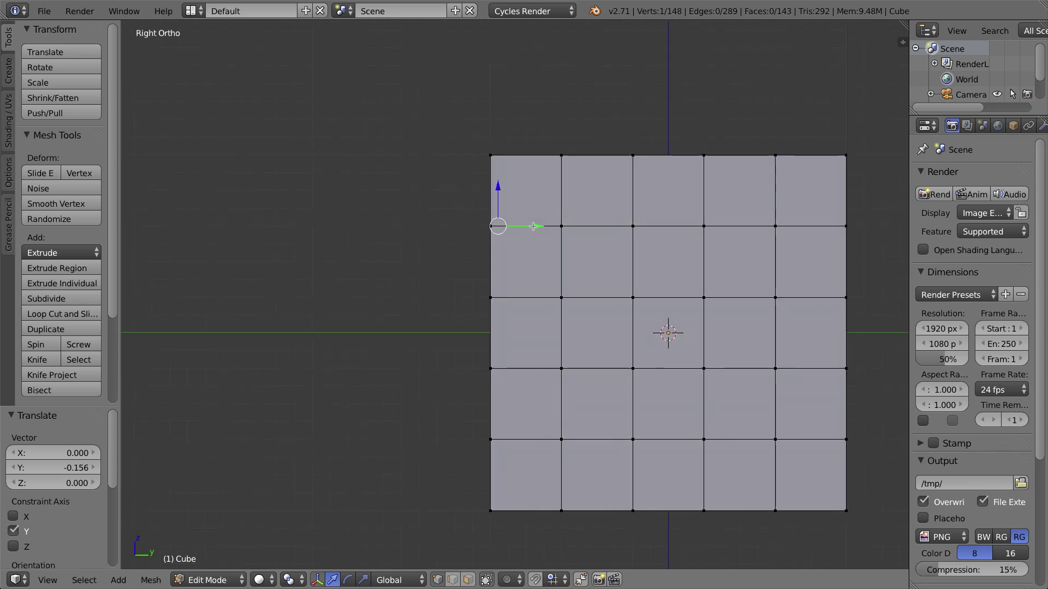
pyautogui.moveTo(533, 226)
pyautogui.mouseDown(button='middle')
pyautogui.moveTo(551, 207)
pyautogui.moveTo(533, 226)
pyautogui.mouseUp(button='middle')
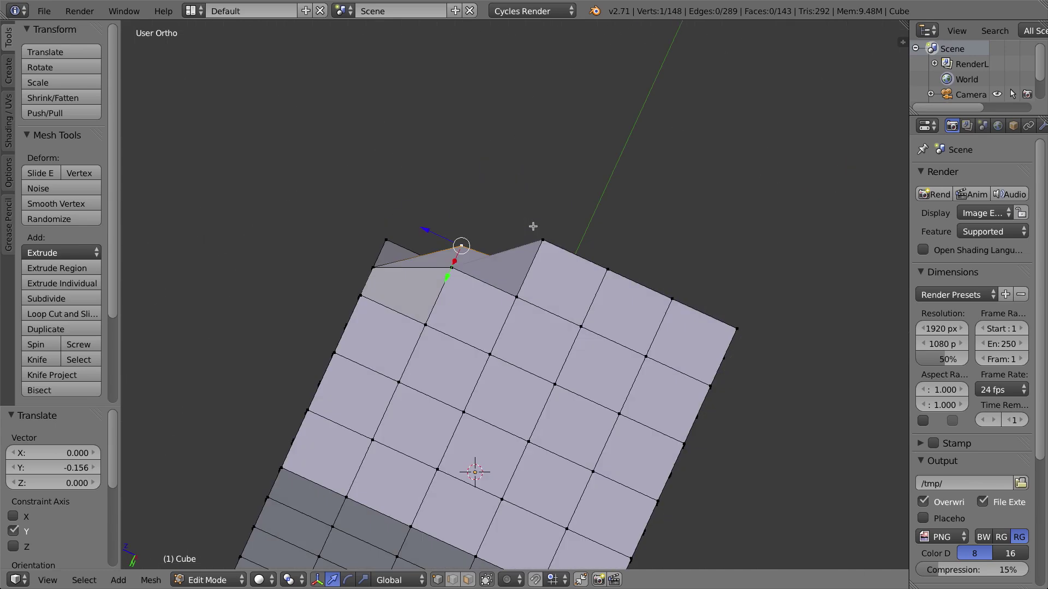
pyautogui.press('ctrl+KP_3')
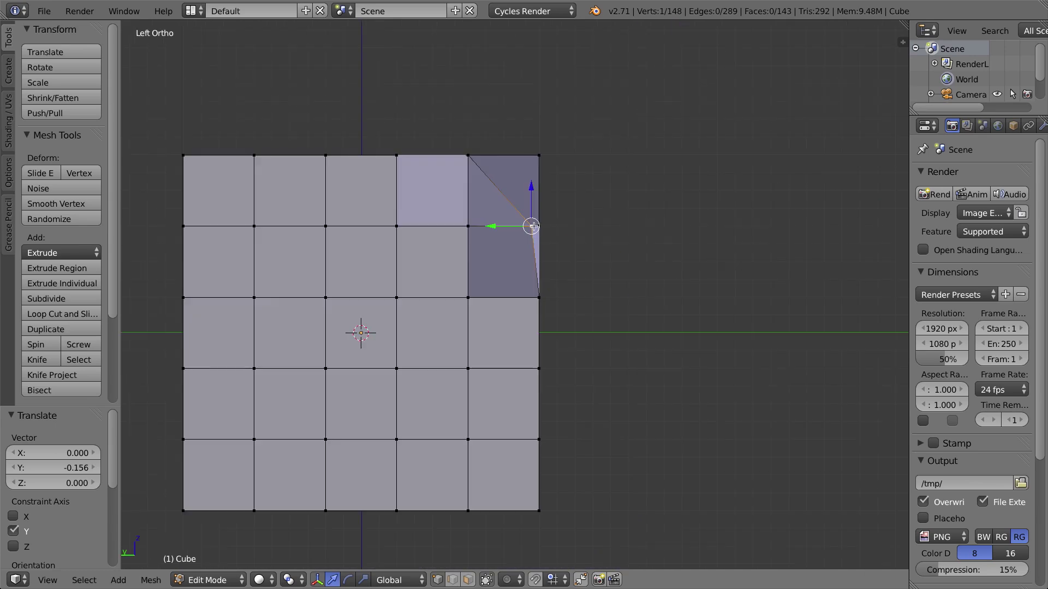
pyautogui.scroll(2, 611, 230)
pyautogui.keyDown('shift'); pyautogui.moveTo(477, 152); pyautogui.dragTo(465, 183, button='middle'); pyautogui.keyUp('shift')
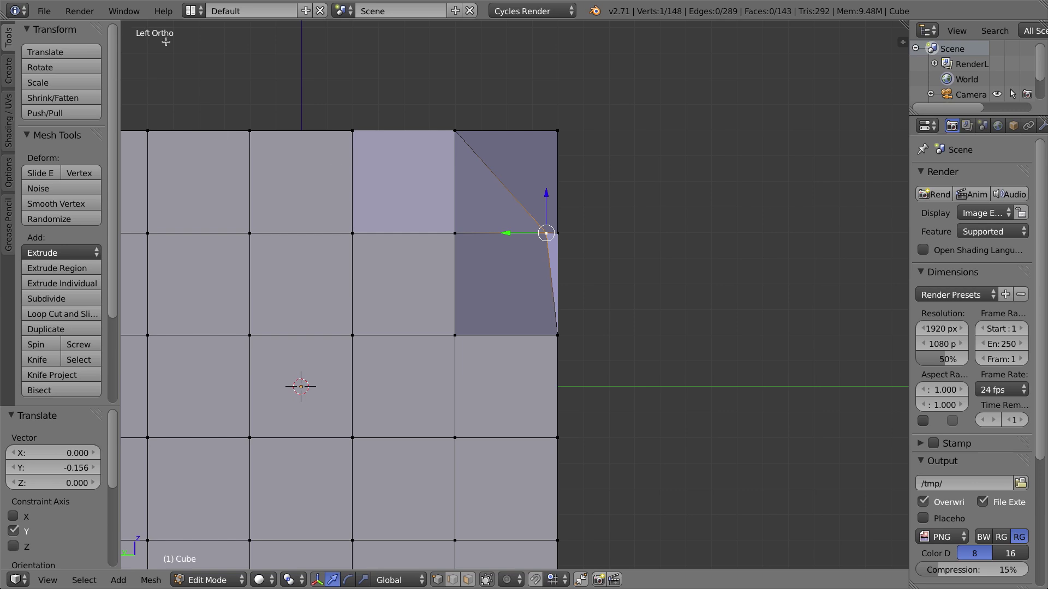
pyautogui.press('KP_3')
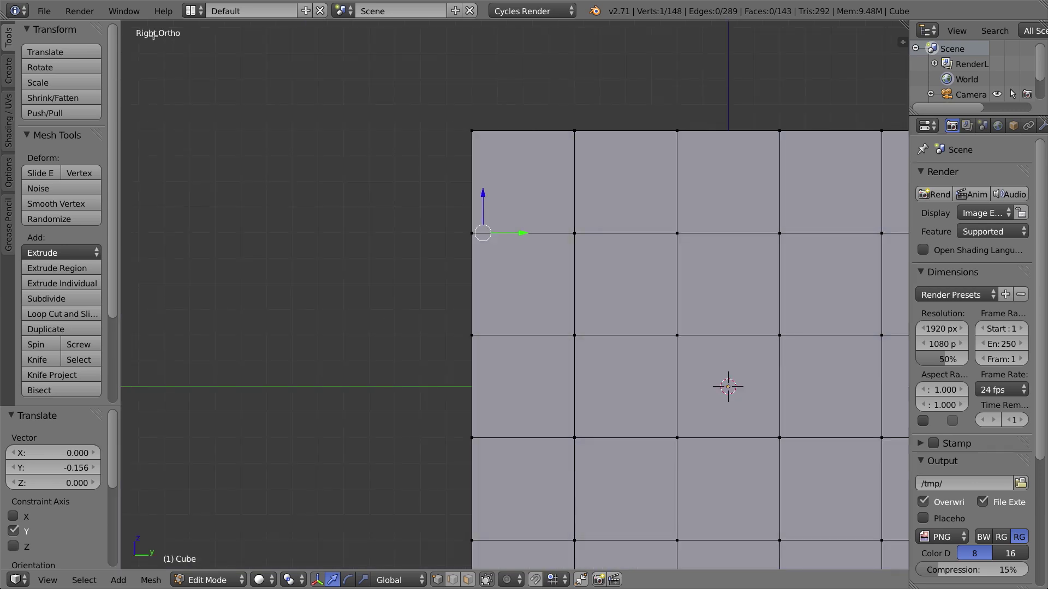
pyautogui.press('ctrl+KP_3')
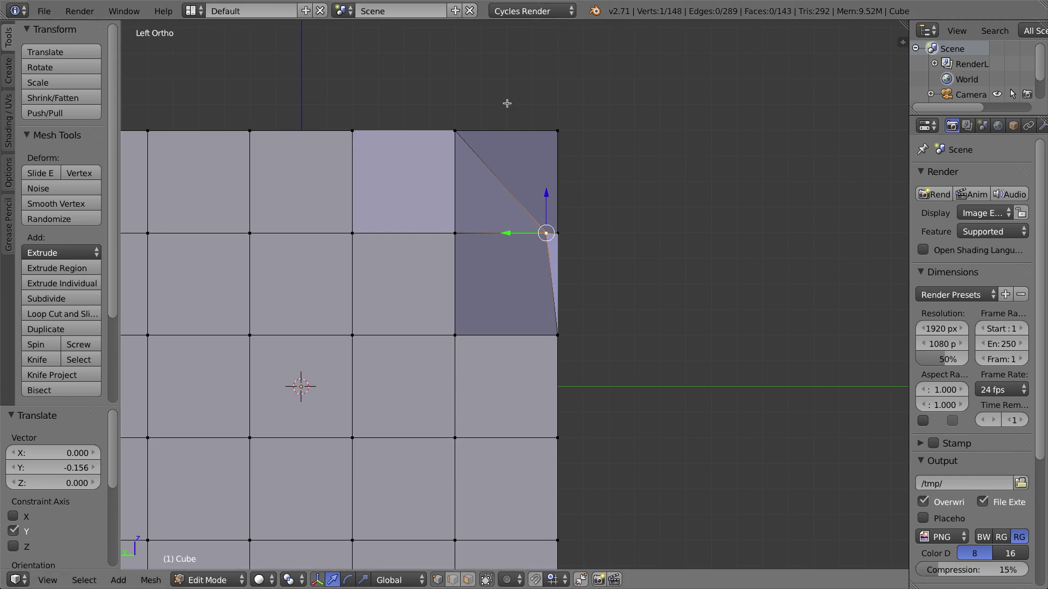
pyautogui.keyDown('shift'); pyautogui.moveTo(580, 225); pyautogui.dragTo(533, 235, button='middle'); pyautogui.keyUp('shift')
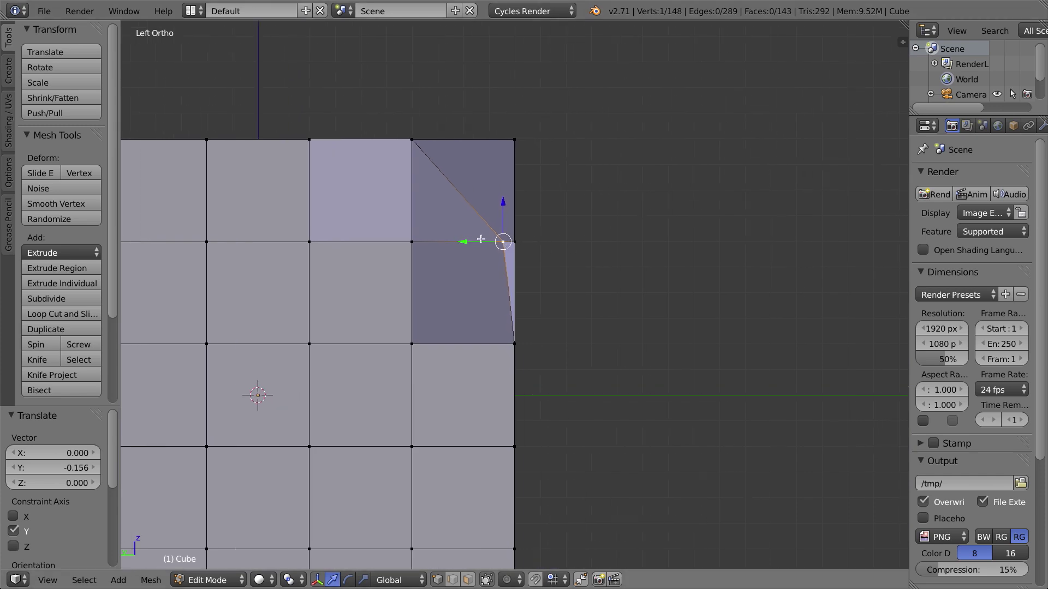
pyautogui.scroll(4, 481, 239)
# Line the middle vertex up with the side, then select the notch corner and show Transform properties
pyautogui.moveTo(452, 185); pyautogui.dragTo(441, 185)
pyautogui.rightClick(514, 187)
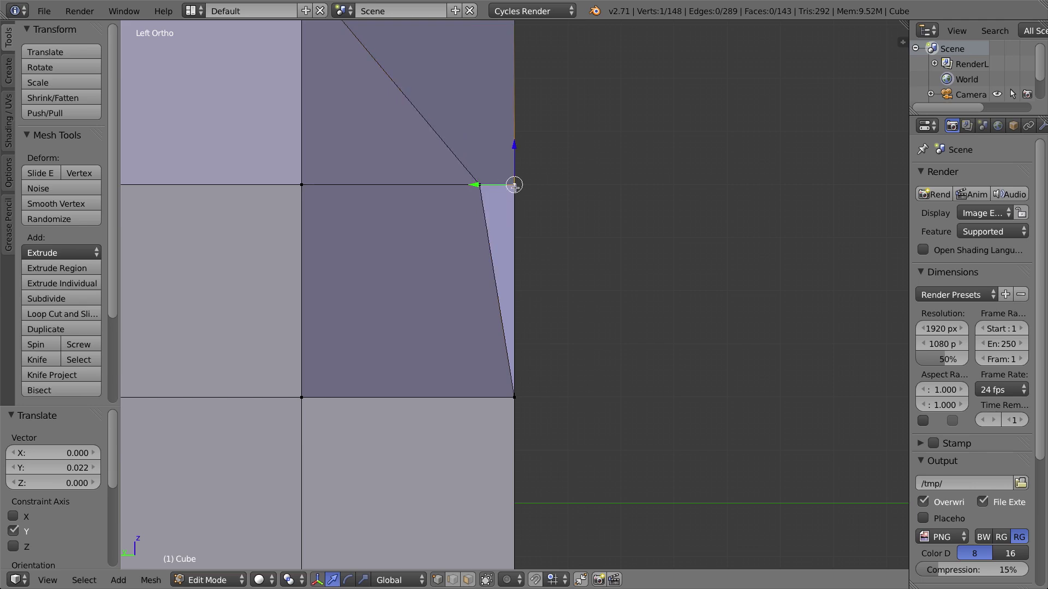
pyautogui.moveTo(523, 157); pyautogui.dragTo(560, 196, button='middle')
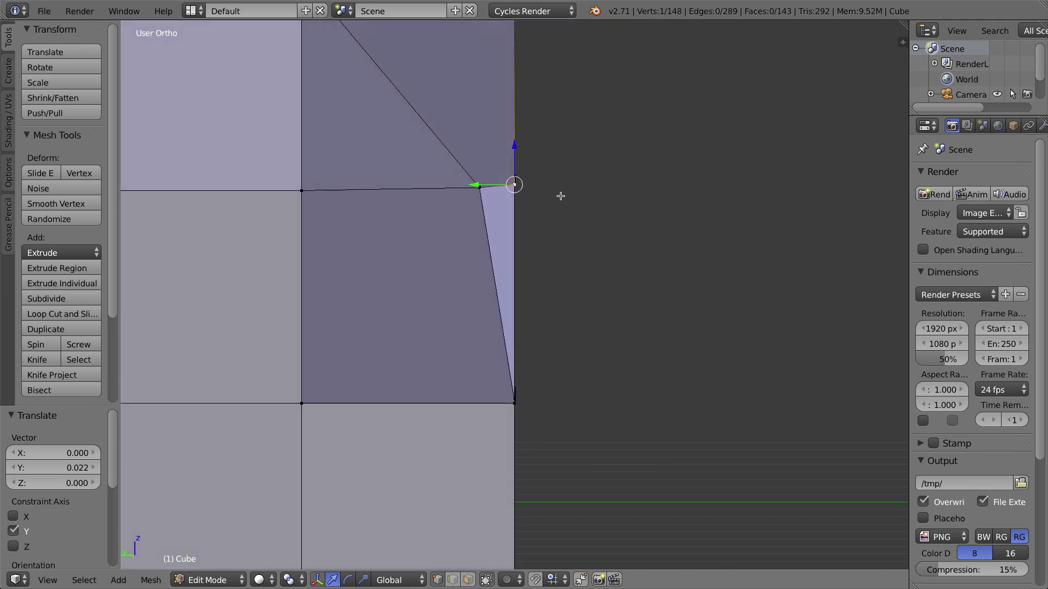
pyautogui.click(903, 42)
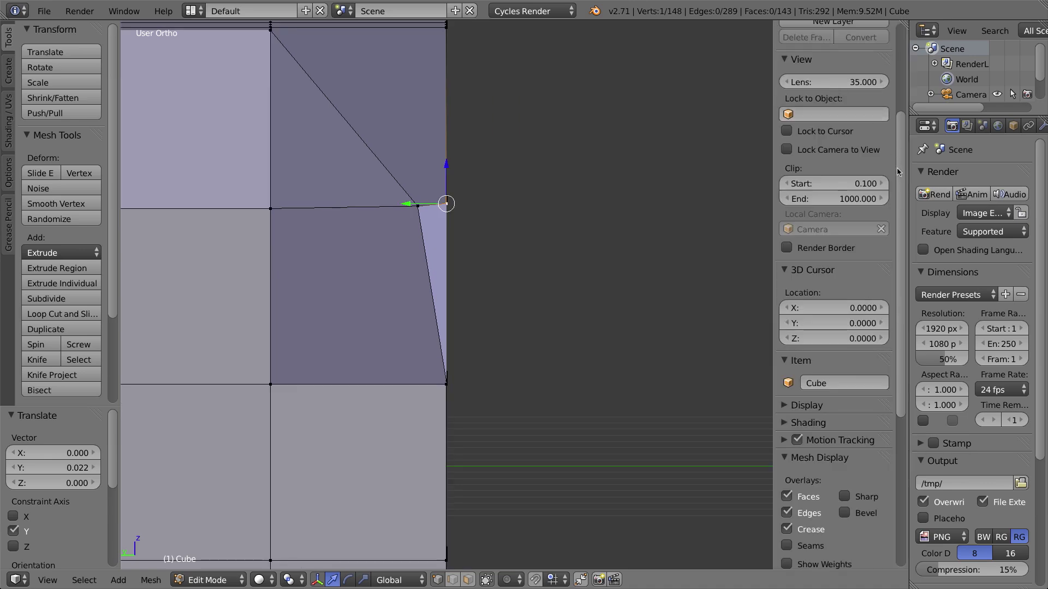
# Orbit to the notch's side face and undo an accidental Y slide of the vertex
pyautogui.moveTo(899, 170); pyautogui.dragTo(902, 47)
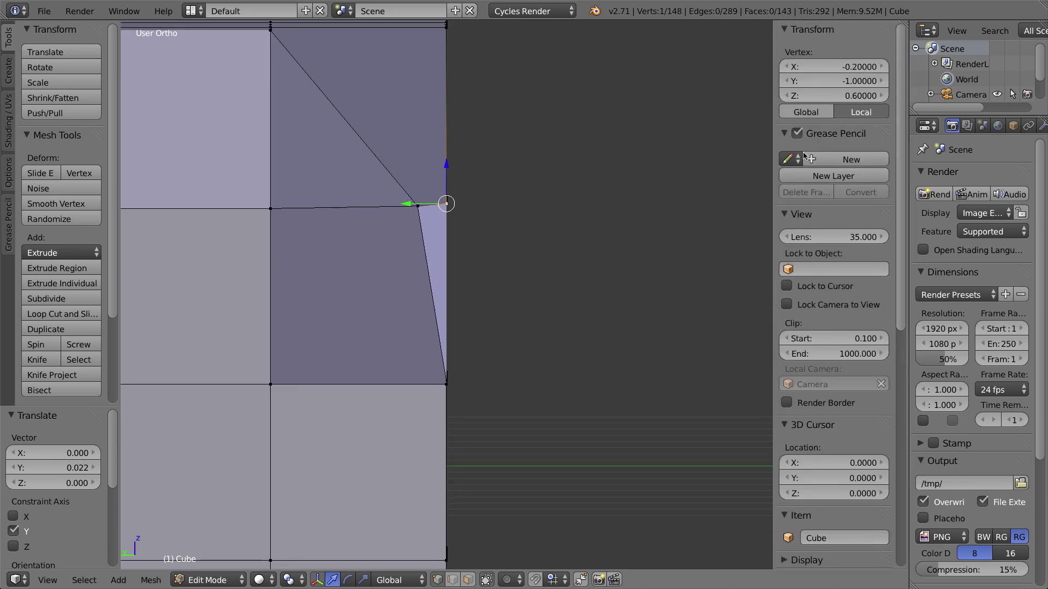
pyautogui.moveTo(454, 205); pyautogui.dragTo(398, 203, button='middle')
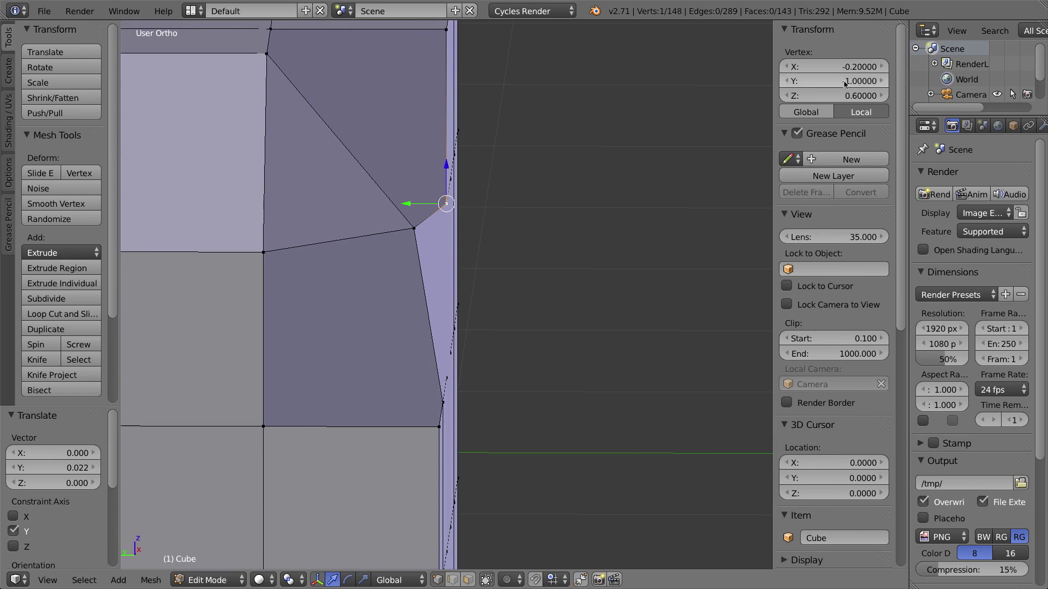
pyautogui.moveTo(411, 206); pyautogui.dragTo(389, 205)
pyautogui.hotkey('ctrl', 'z')
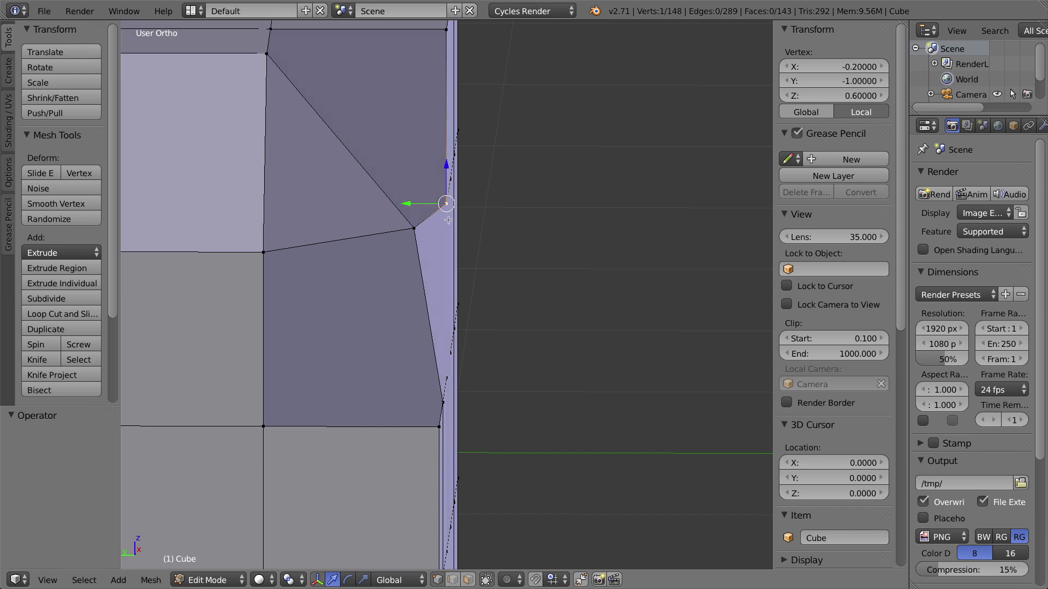
# Set the stray notch vertex's Y coordinate to -1 and check its alignment from the side
pyautogui.rightClick(415, 230)
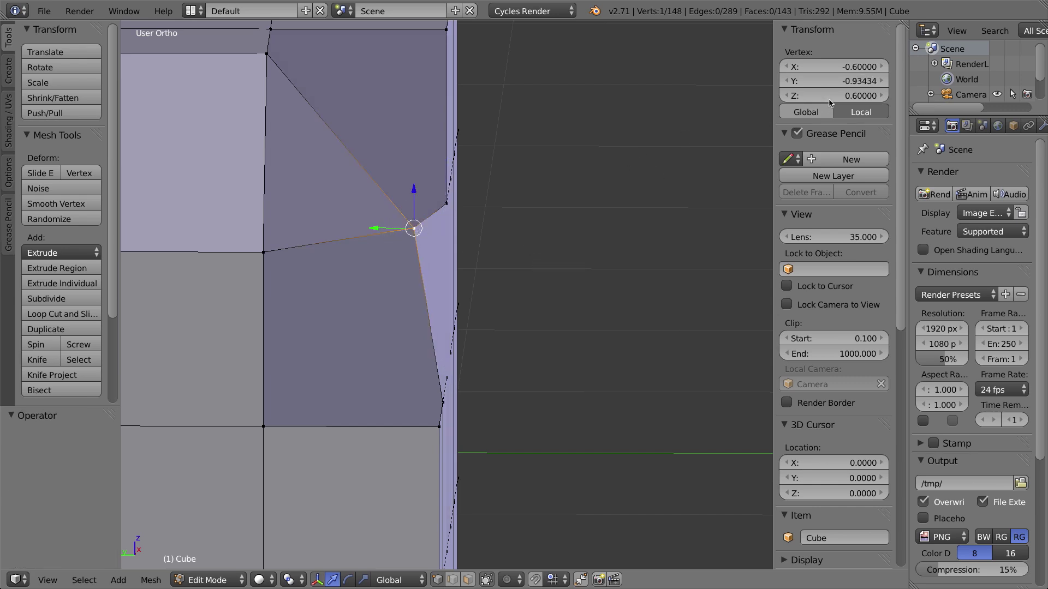
pyautogui.click(832, 81)
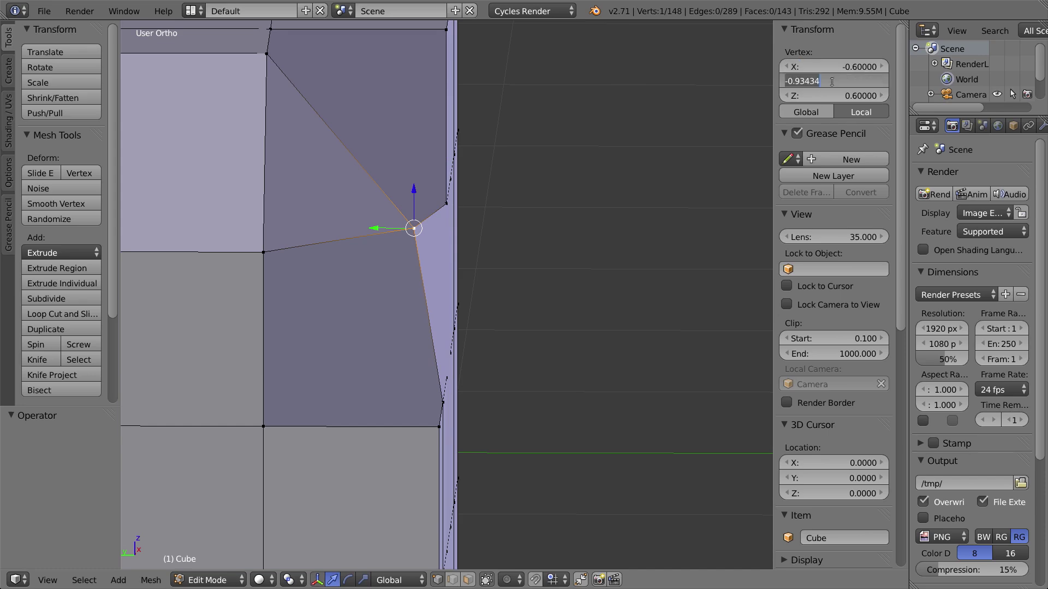
pyautogui.write('-1')
pyautogui.press('Return')
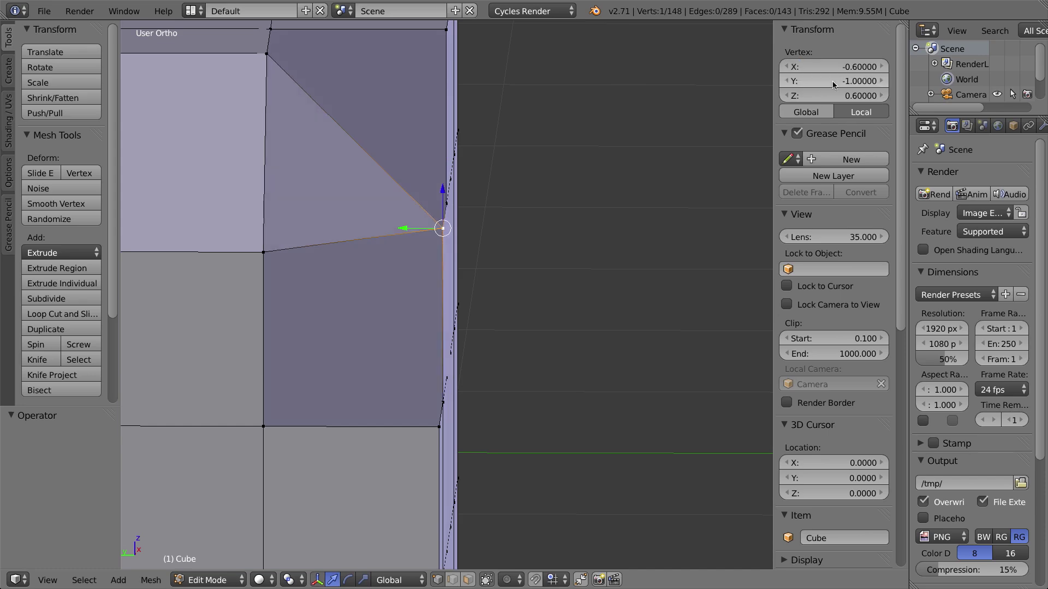
pyautogui.moveTo(632, 155); pyautogui.dragTo(526, 168, button='middle')
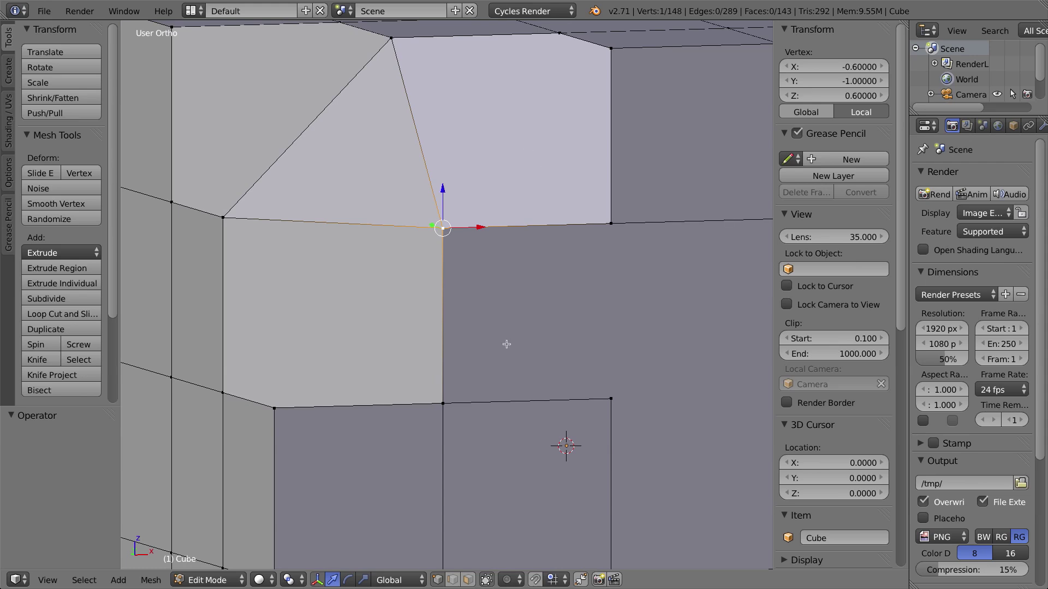
pyautogui.moveTo(506, 344); pyautogui.dragTo(457, 233, button='middle')
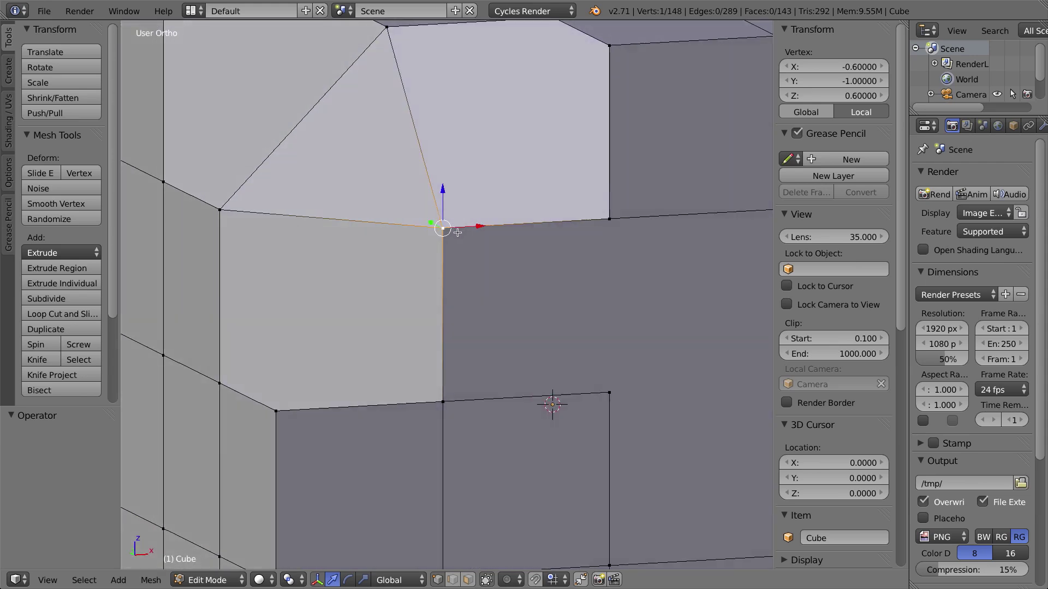
pyautogui.rightClick(444, 402)
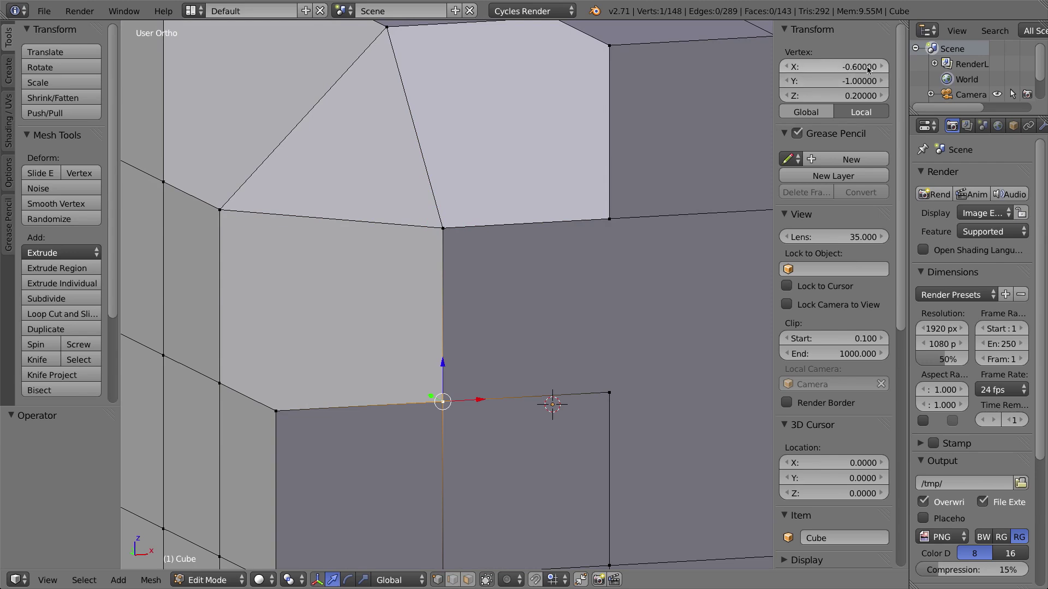
pyautogui.rightClick(444, 229)
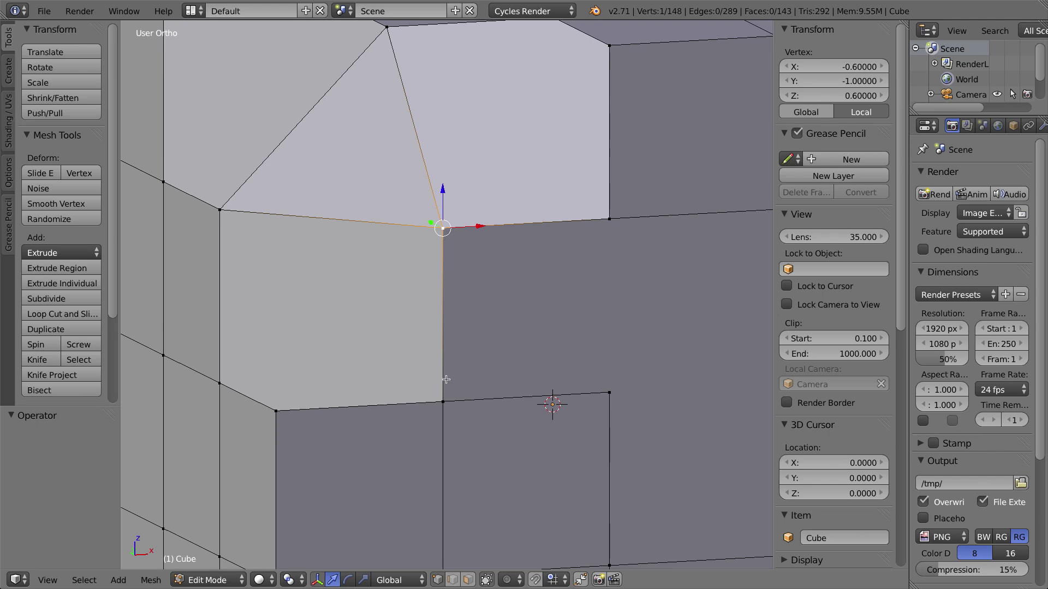
pyautogui.scroll(-2, 447, 336)
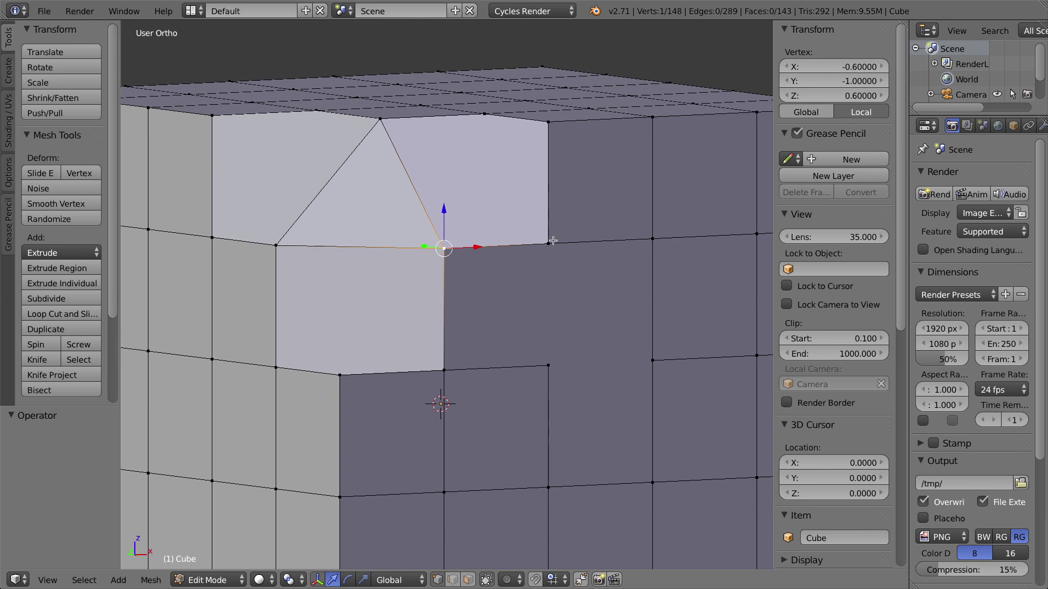
# Join two pairs of the notch's side vertices with new edges using J
pyautogui.rightClick(553, 241)
pyautogui.keyDown('shift'); pyautogui.rightClick(553, 363); pyautogui.keyUp('shift')
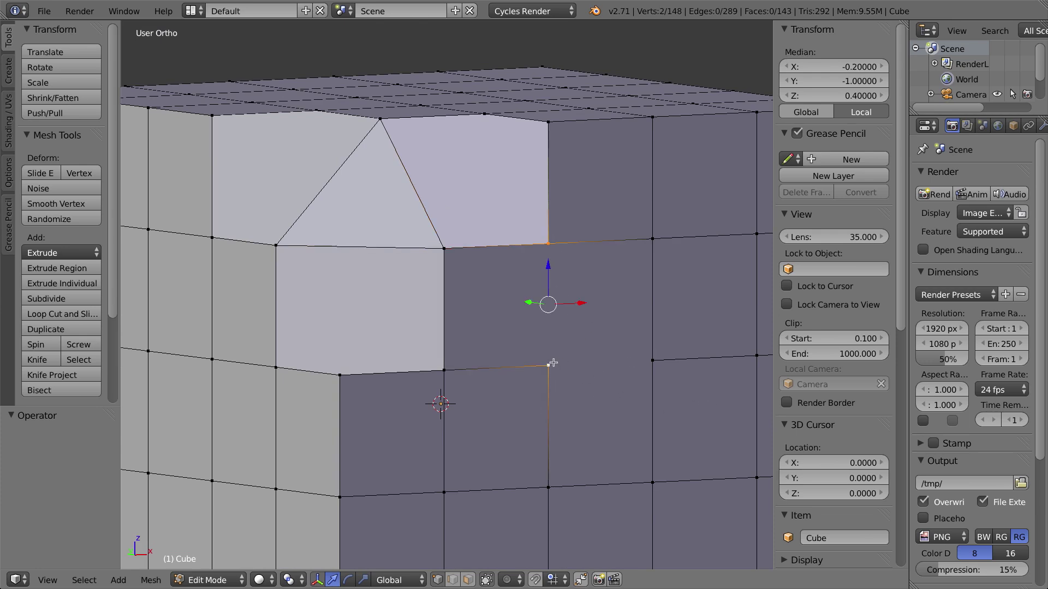
pyautogui.press('j')
pyautogui.rightClick(550, 365)
pyautogui.keyDown('shift'); pyautogui.rightClick(652, 360); pyautogui.keyUp('shift')
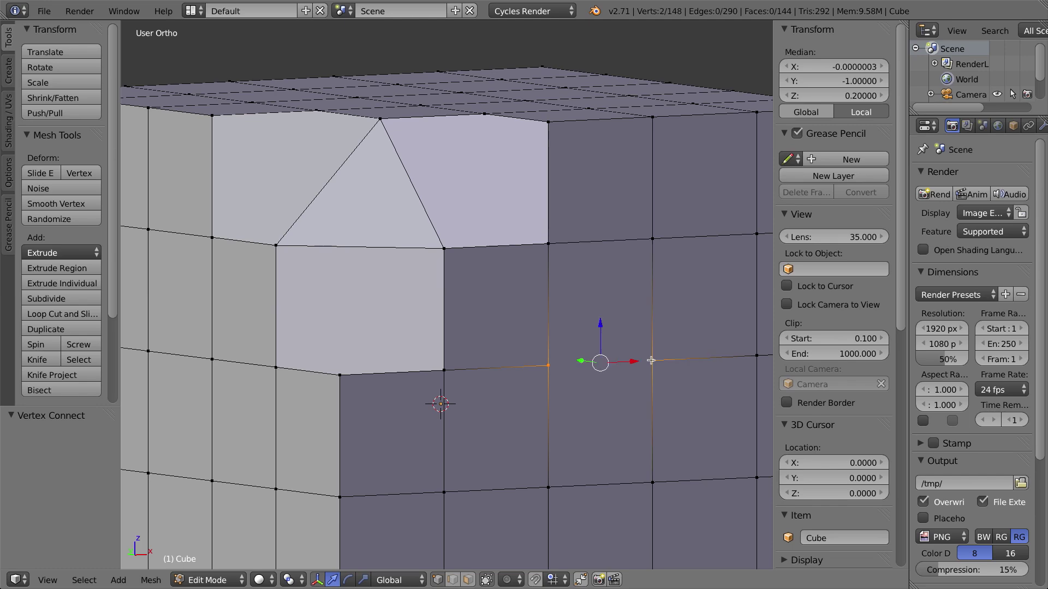
pyautogui.press('j')
# Subdivide the triangle's diagonal edge once and select its new midpoint vertex
pyautogui.moveTo(583, 325); pyautogui.dragTo(519, 307, button='middle')
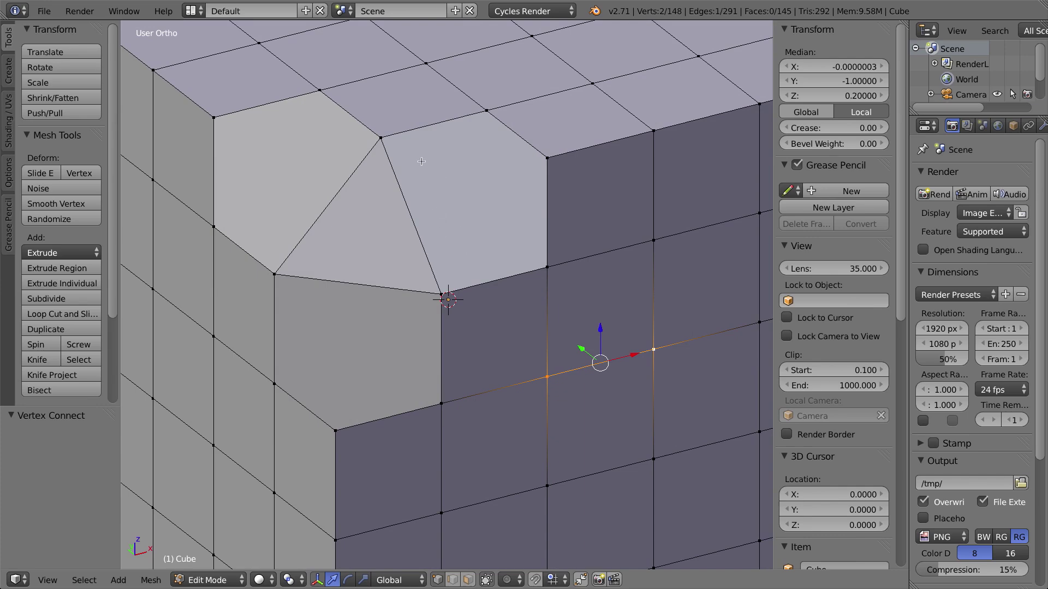
pyautogui.moveTo(421, 161); pyautogui.dragTo(477, 149, button='middle')
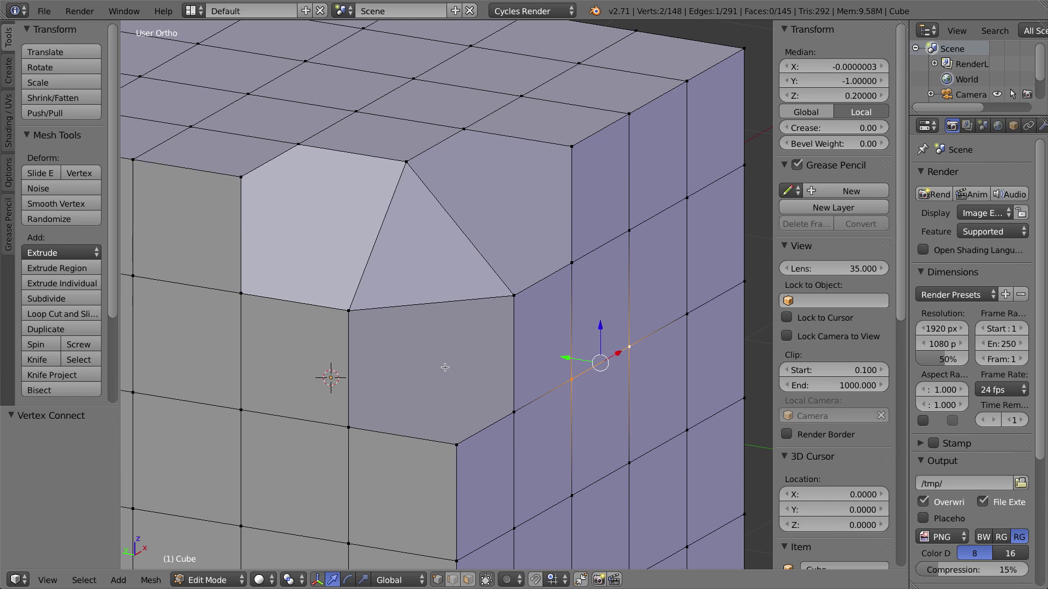
pyautogui.rightClick(446, 225)
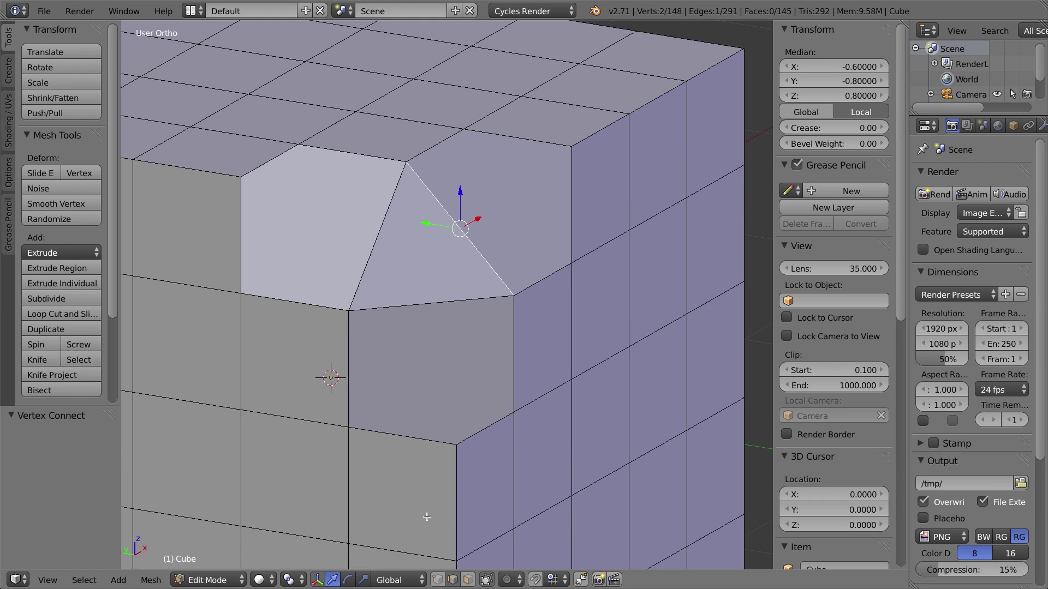
pyautogui.press('w')
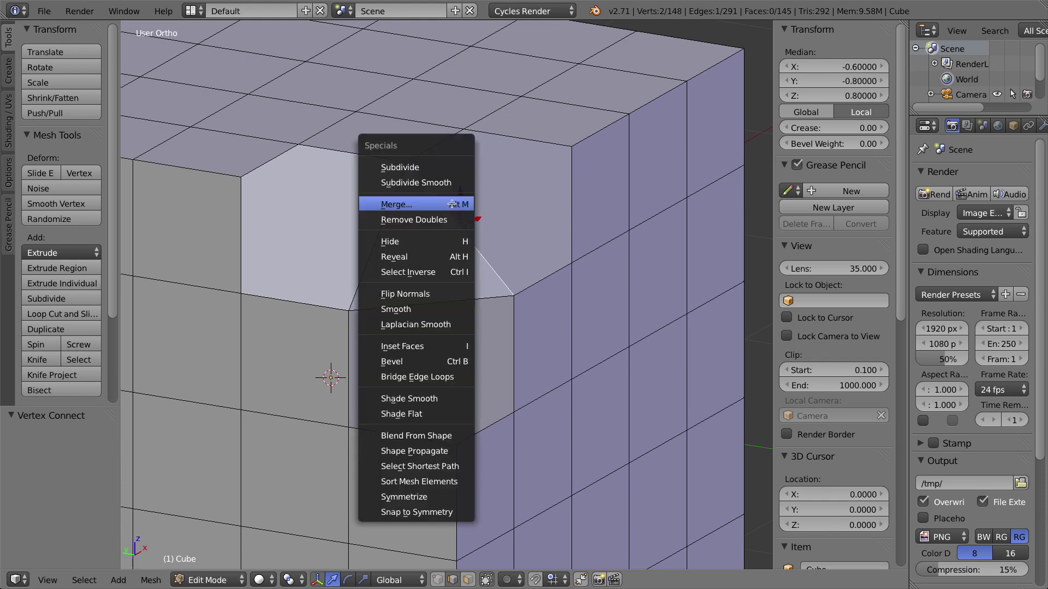
pyautogui.click(434, 169)
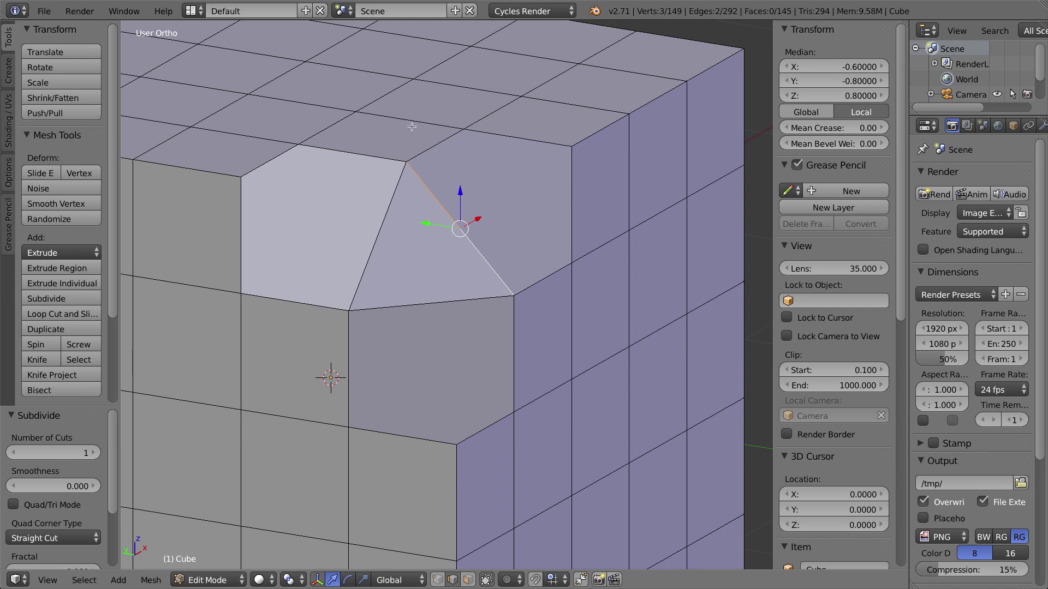
pyautogui.click(424, 197)
pyautogui.click(485, 260)
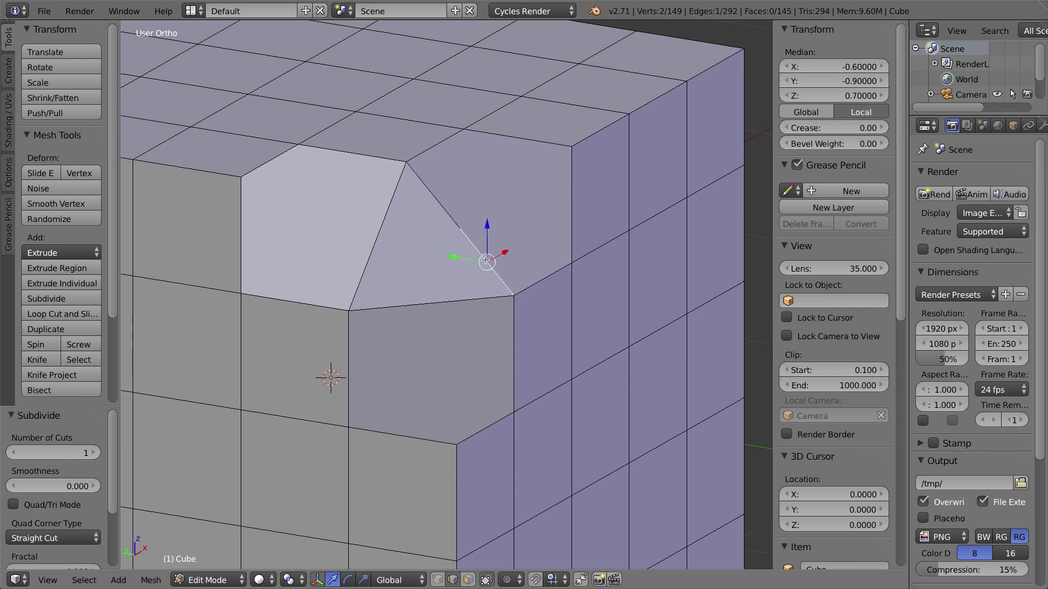
pyautogui.click(437, 579)
pyautogui.rightClick(462, 230)
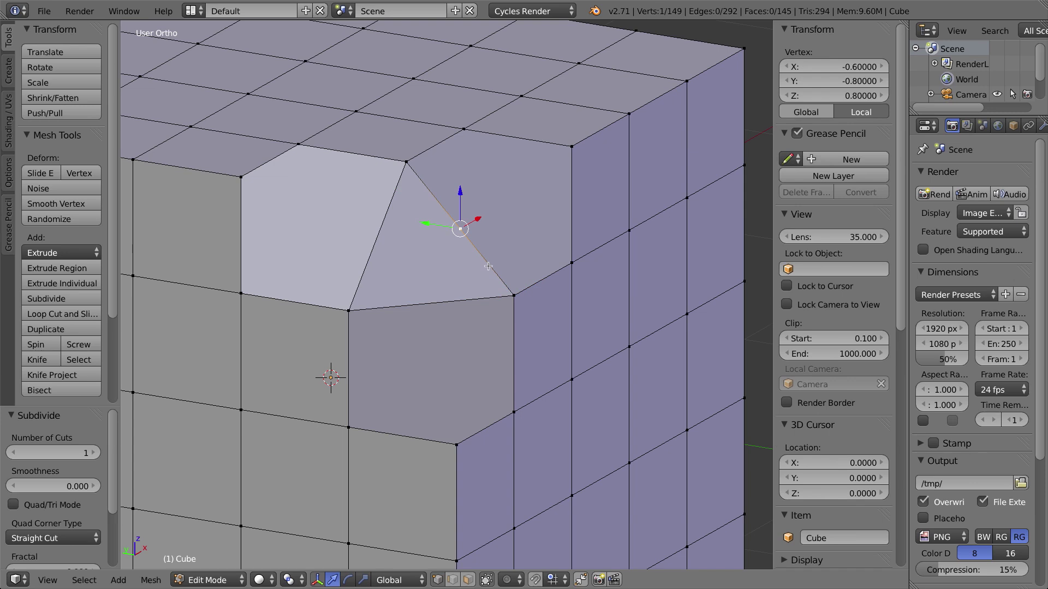
pyautogui.press('ctrl+KP_3')
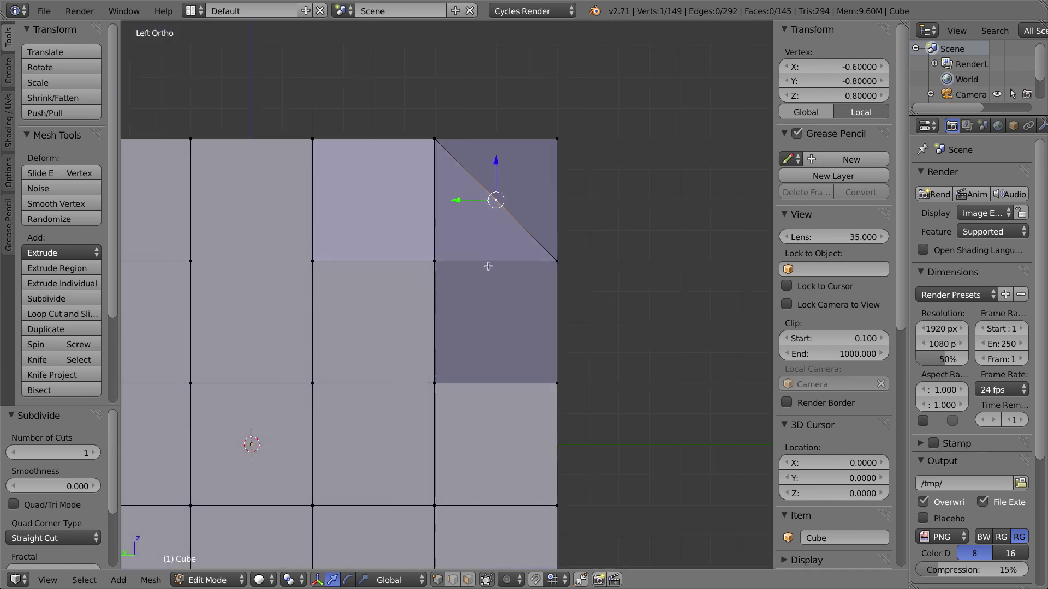
pyautogui.rightClick(556, 139)
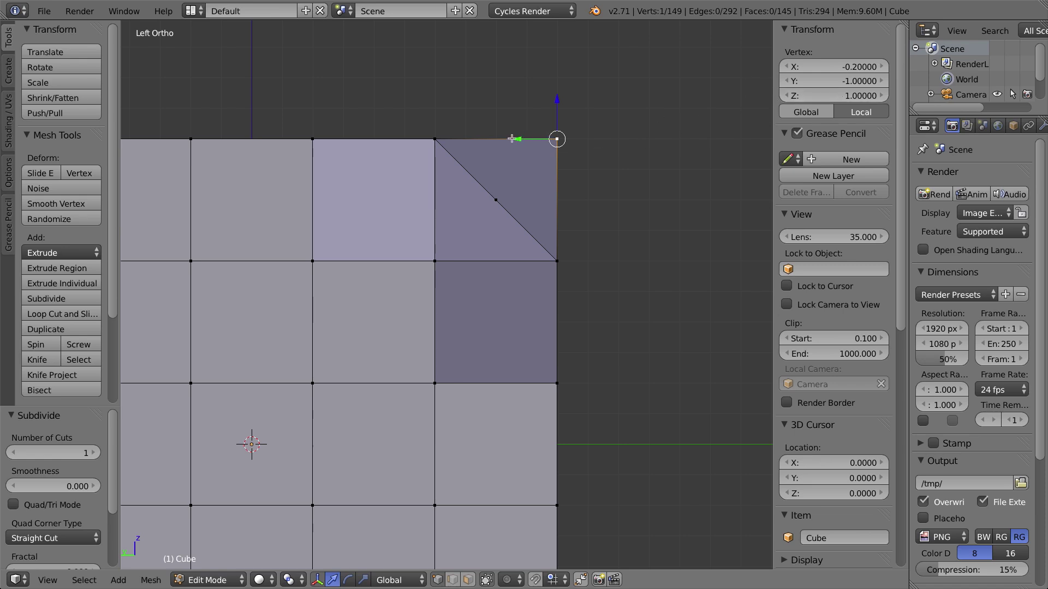
pyautogui.rightClick(496, 200)
pyautogui.click(819, 81)
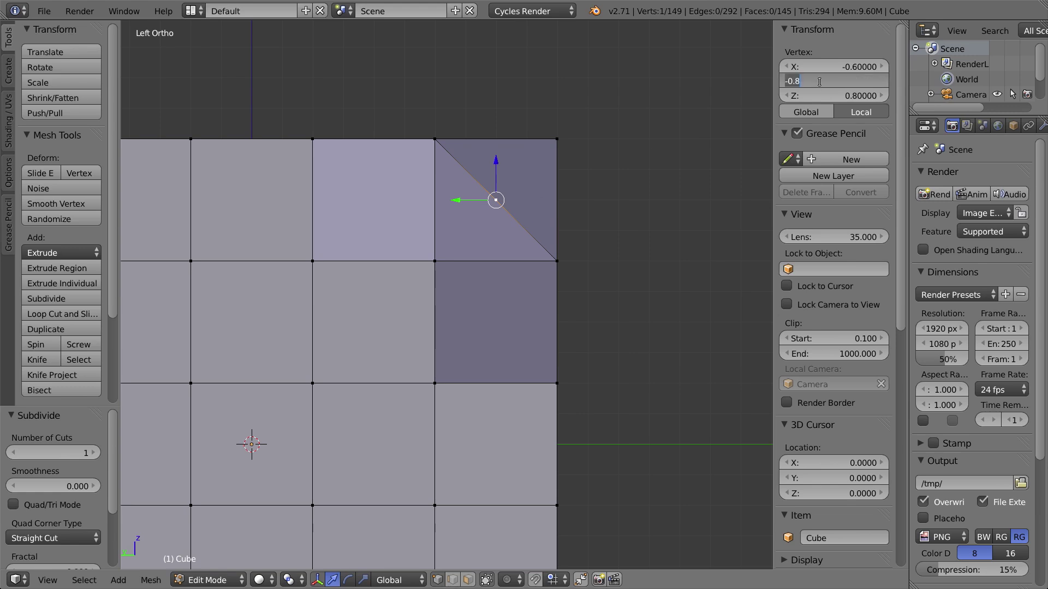
pyautogui.write('-1')
pyautogui.press('Return')
pyautogui.rightClick(556, 139)
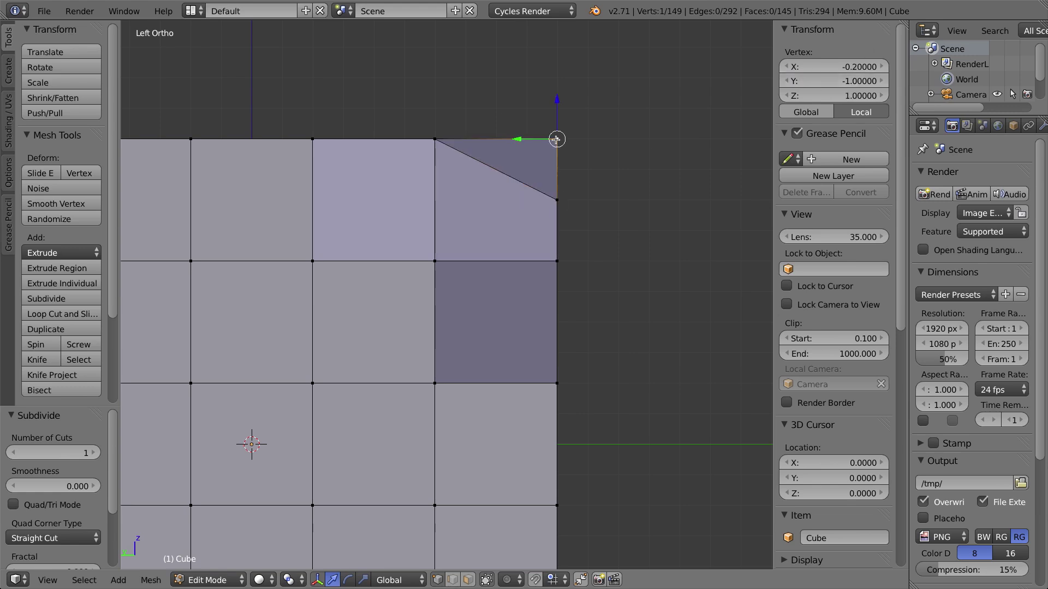
pyautogui.rightClick(557, 200)
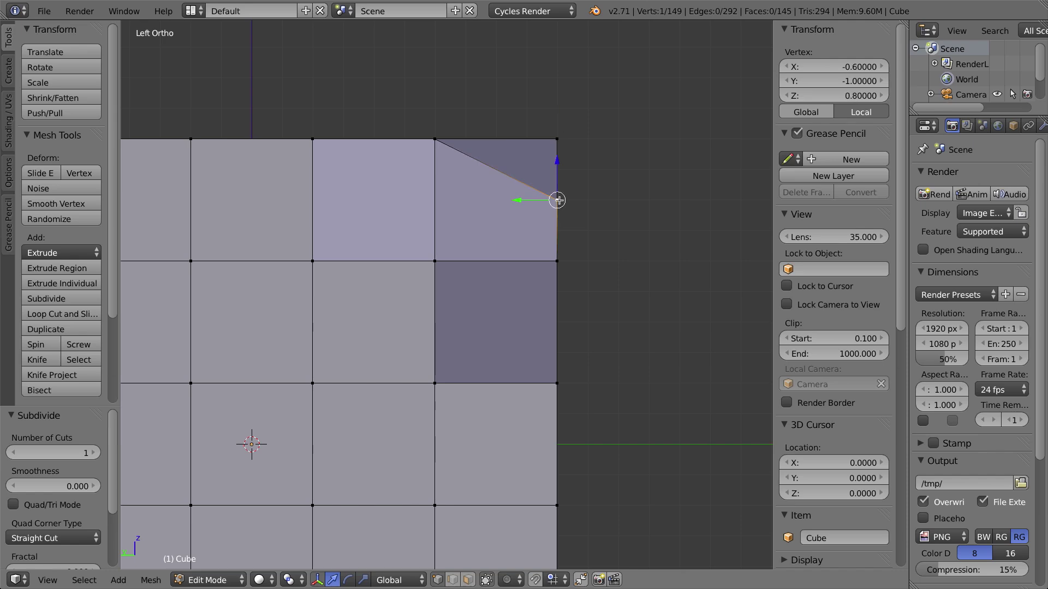
pyautogui.click(852, 97)
pyautogui.write('1')
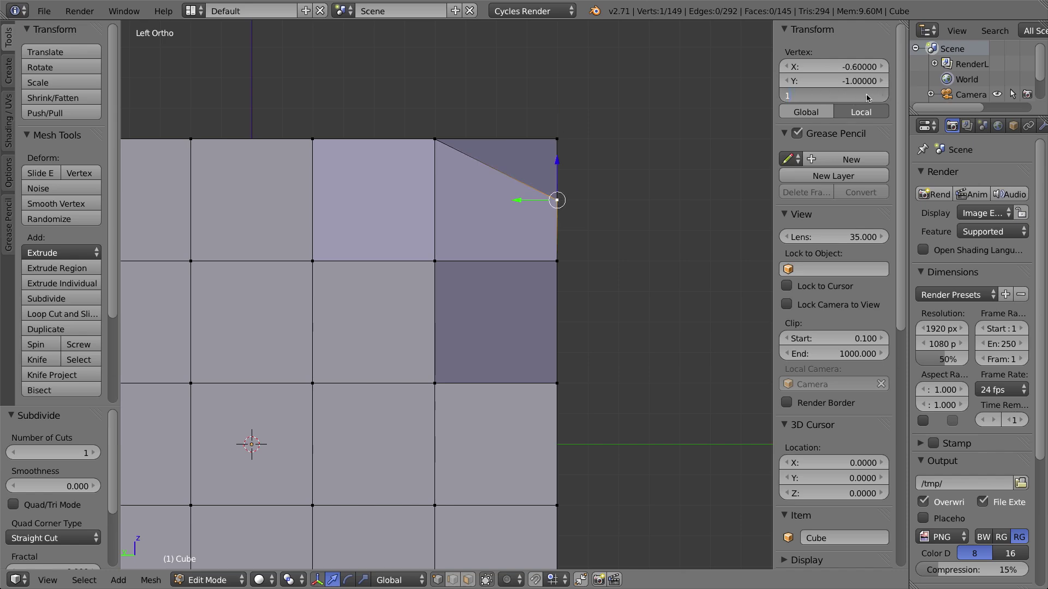
pyautogui.press('Return')
pyautogui.moveTo(686, 95); pyautogui.dragTo(688, 125, button='middle')
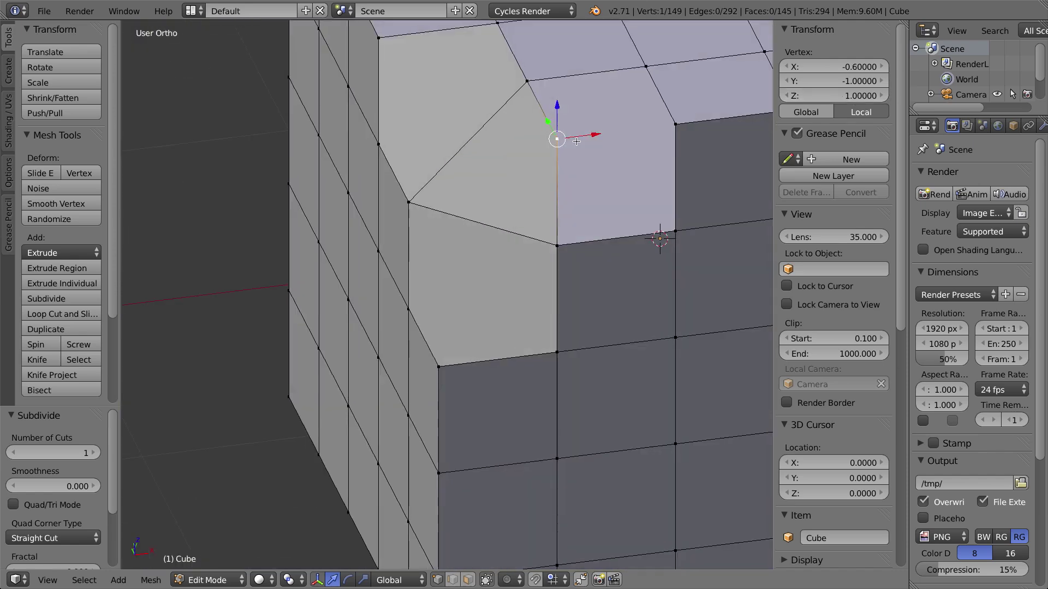
pyautogui.keyDown('shift'); pyautogui.rightClick(681, 121); pyautogui.keyUp('shift')
pyautogui.press('j')
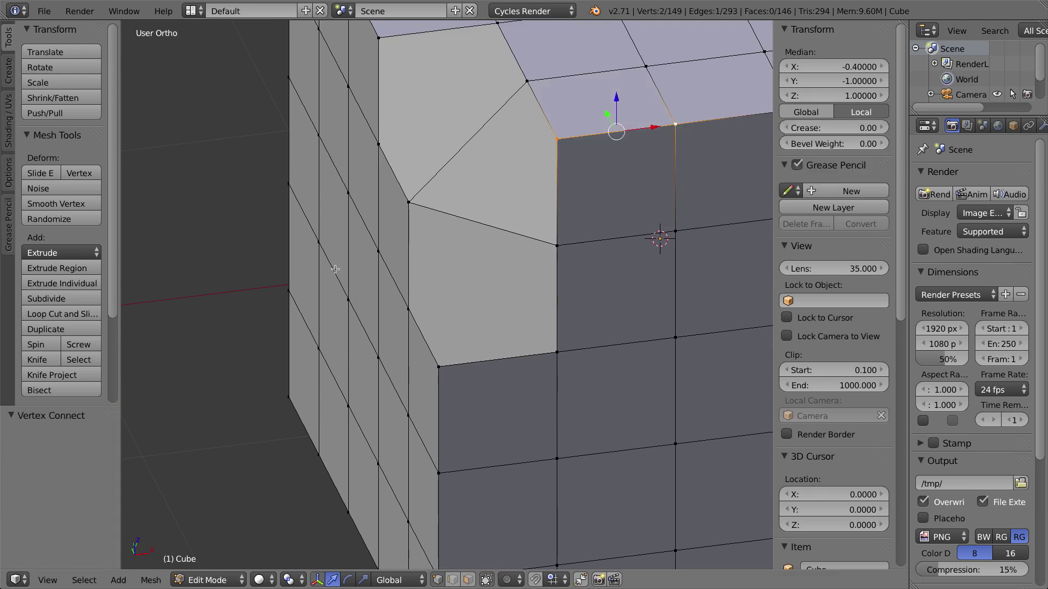
pyautogui.moveTo(411, 239); pyautogui.dragTo(481, 252, button='middle')
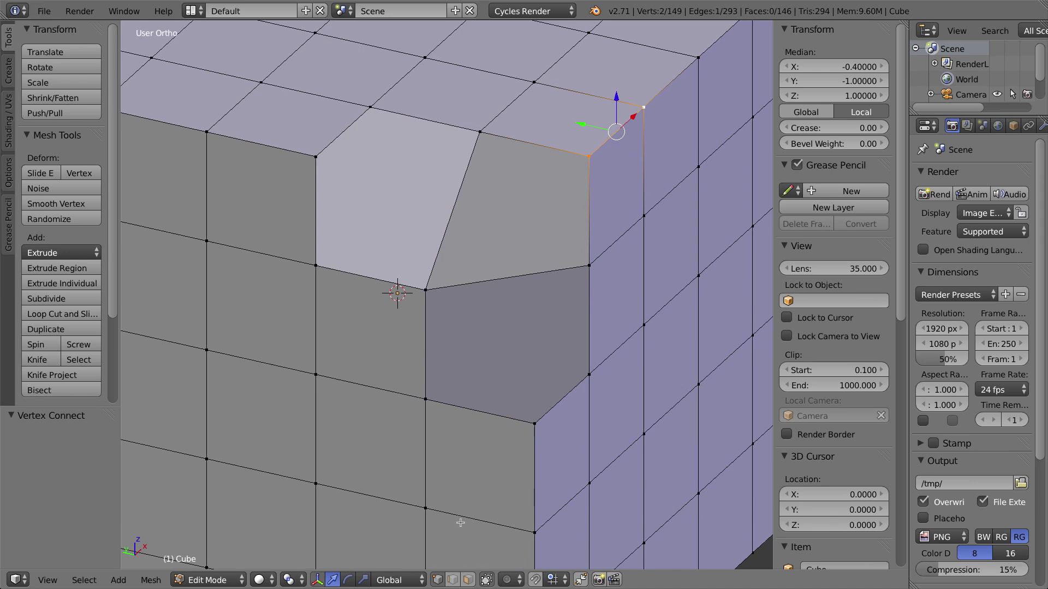
pyautogui.rightClick(495, 273)
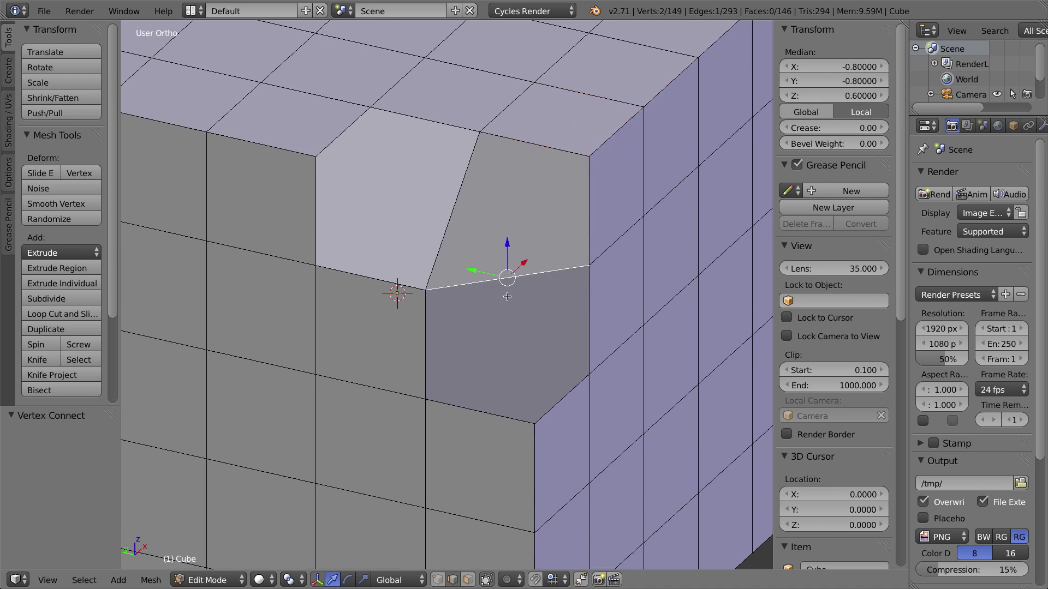
pyautogui.press('w')
pyautogui.press('Escape')
pyautogui.moveTo(516, 216); pyautogui.dragTo(522, 286, button='middle')
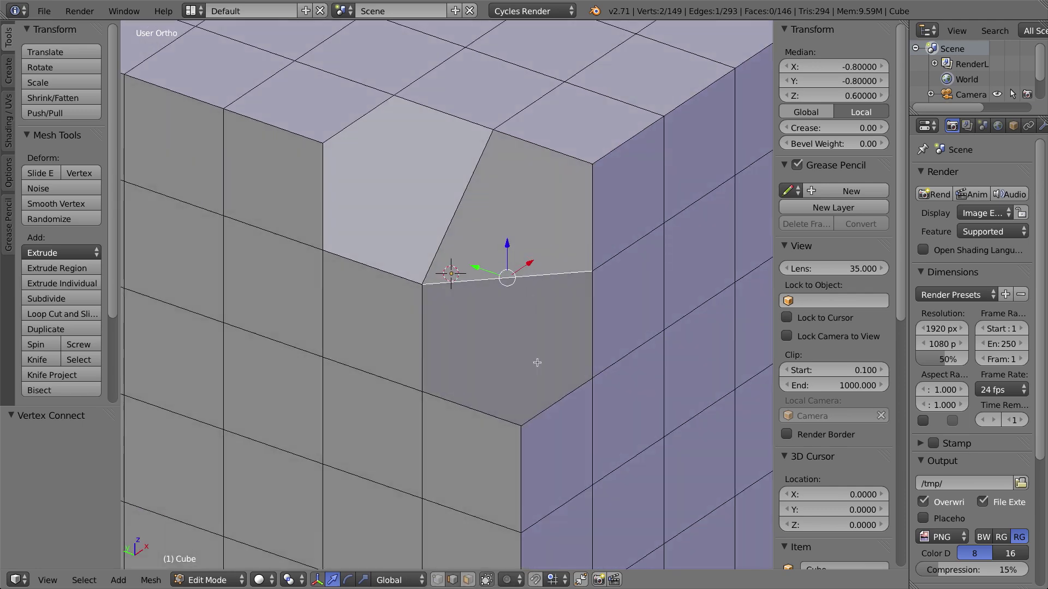
# Delete the pentagonal face in the notch, leaving a hole
pyautogui.click(467, 580)
pyautogui.click(511, 327)
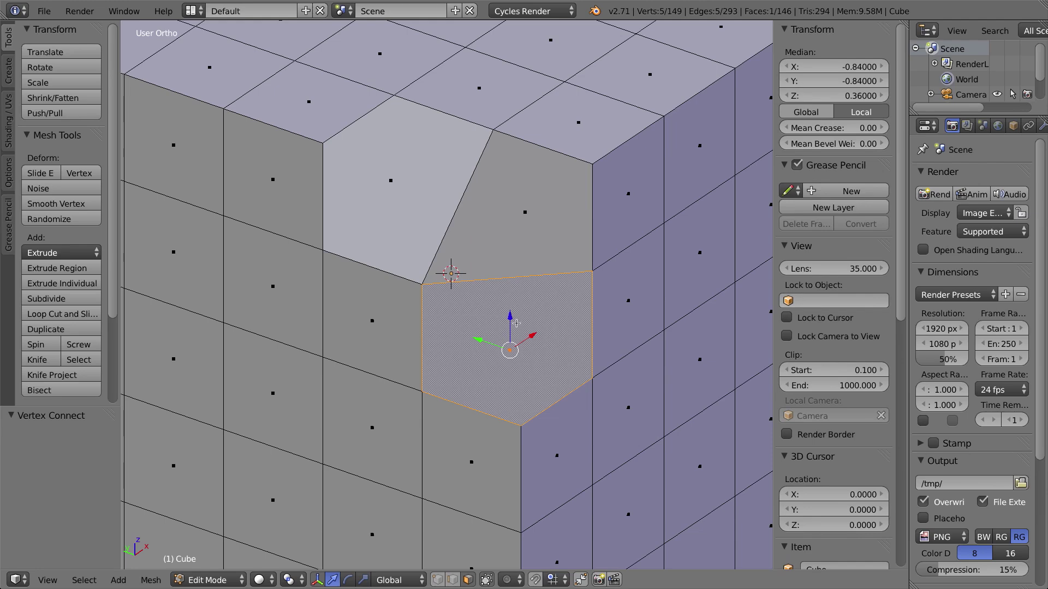
pyautogui.press('x')
pyautogui.click(497, 318)
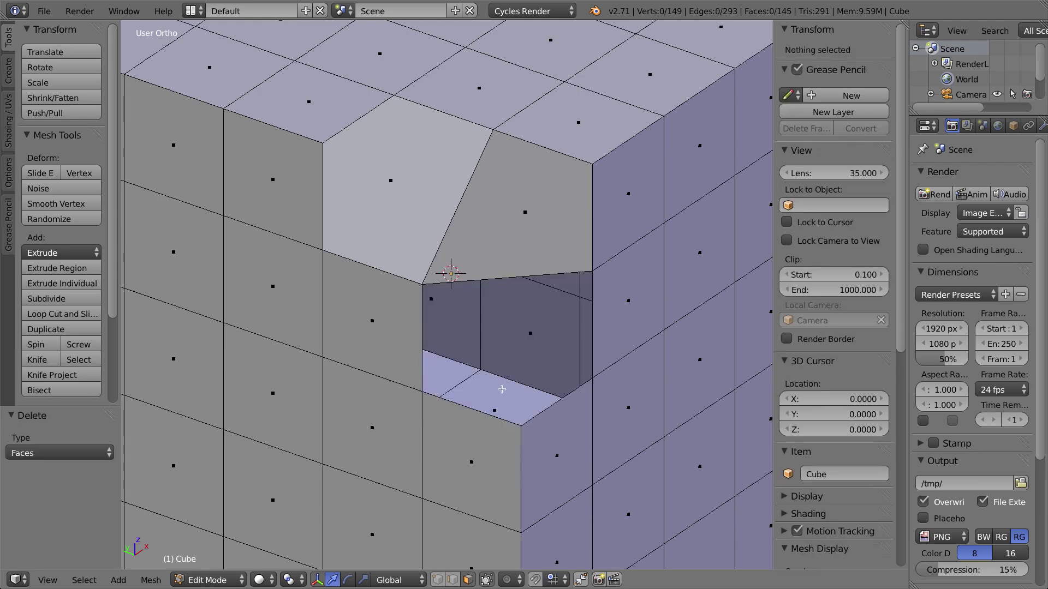
# Extrude the hole's bottom edge straight up along Z into a new face
pyautogui.moveTo(493, 408); pyautogui.dragTo(517, 401, button='middle')
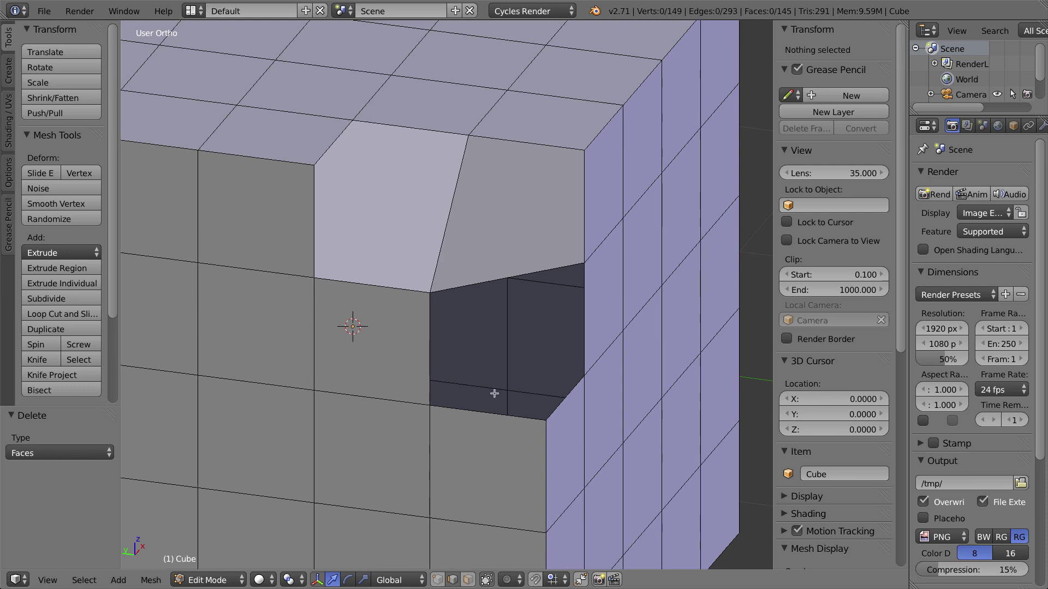
pyautogui.rightClick(488, 413)
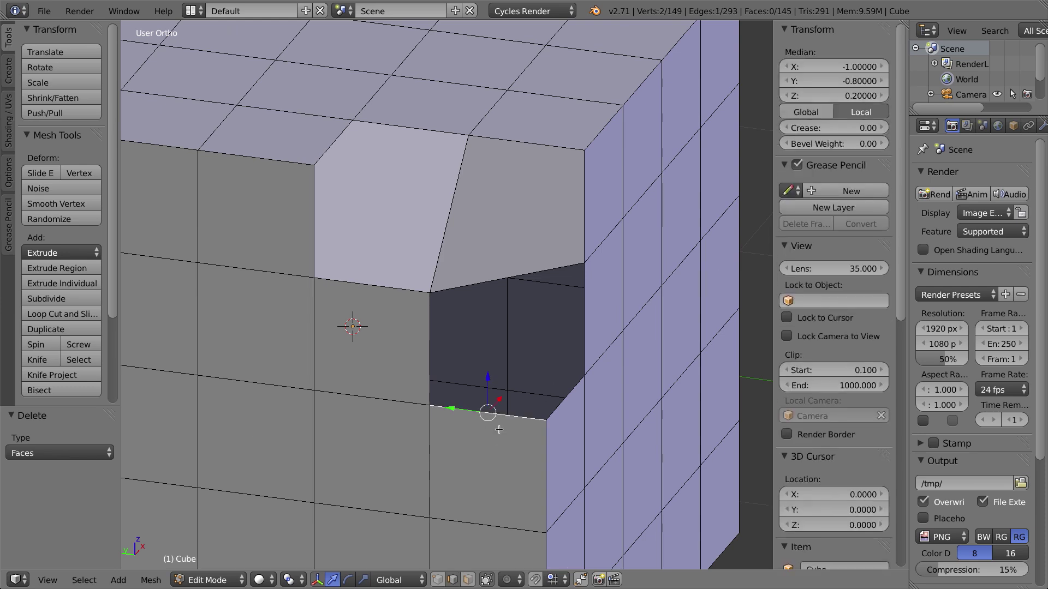
pyautogui.press('e')
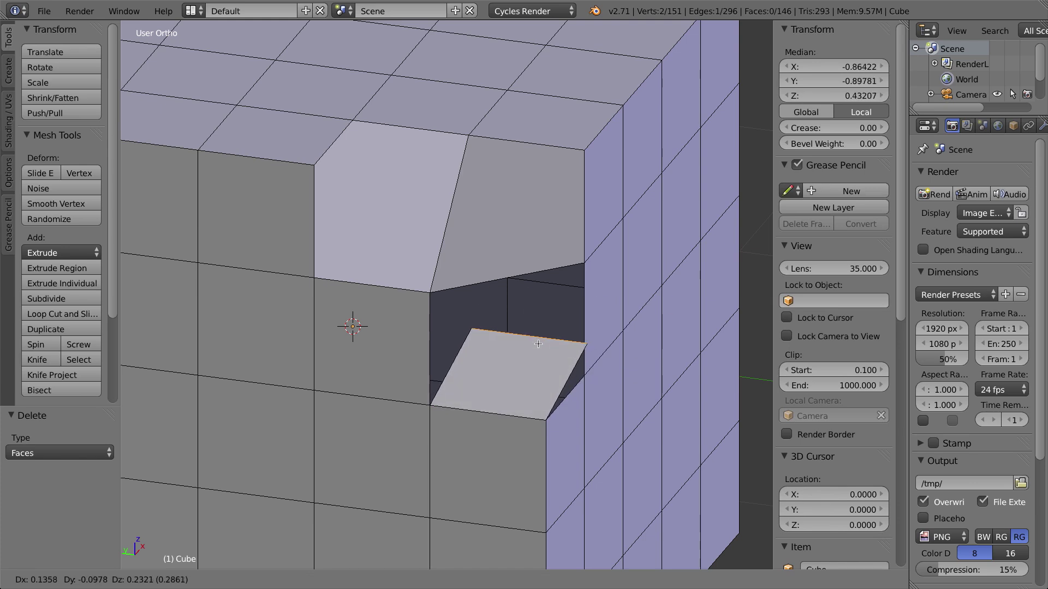
pyautogui.press('z')
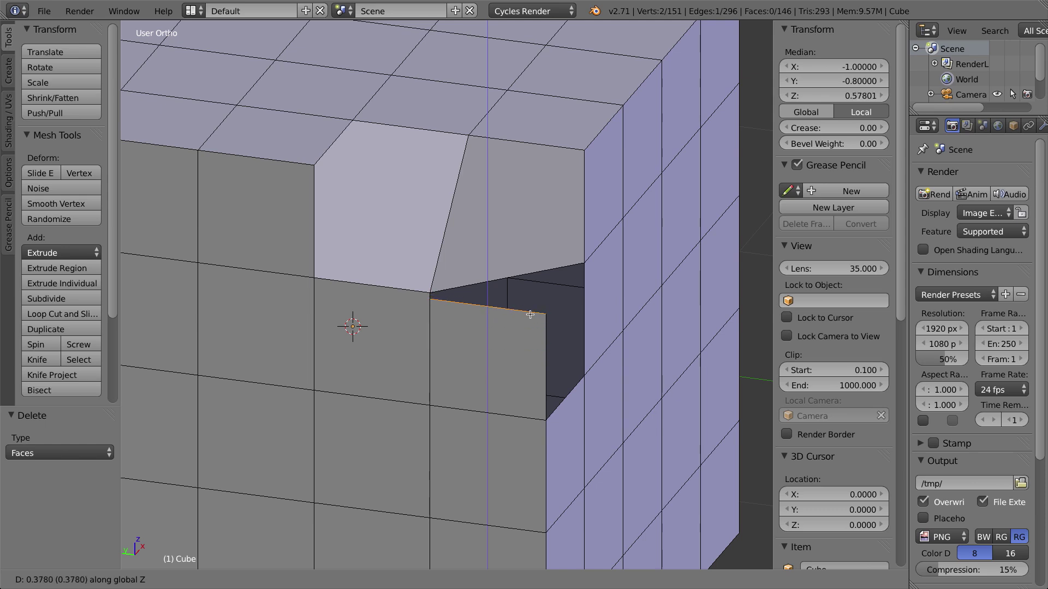
pyautogui.click(528, 316)
# Merge the new face's corner vertex into its neighbour with Merge At Last
pyautogui.click(437, 580)
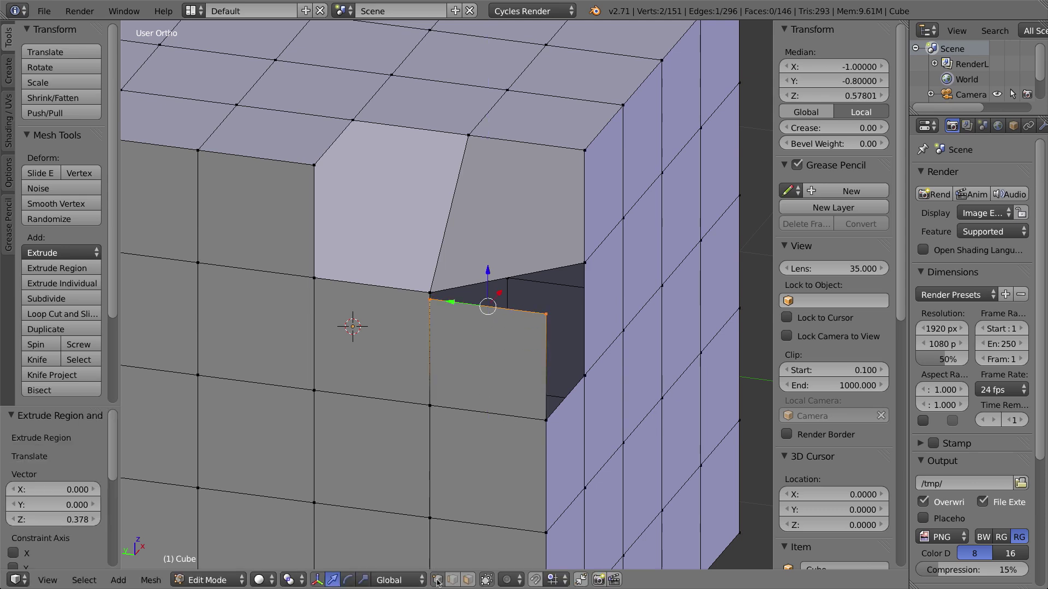
pyautogui.rightClick(434, 299)
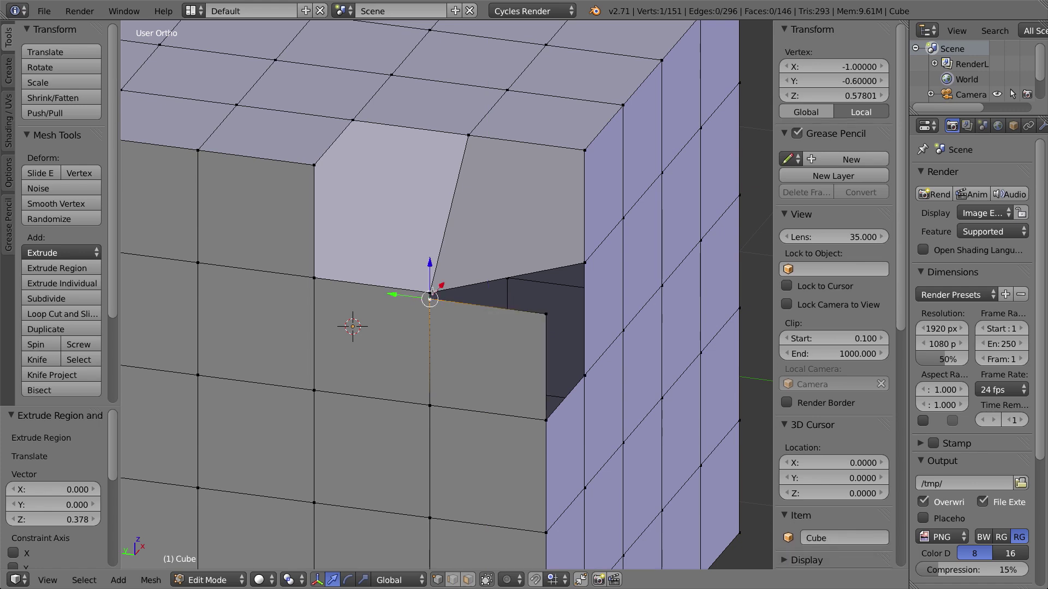
pyautogui.press('w')
pyautogui.click(453, 273)
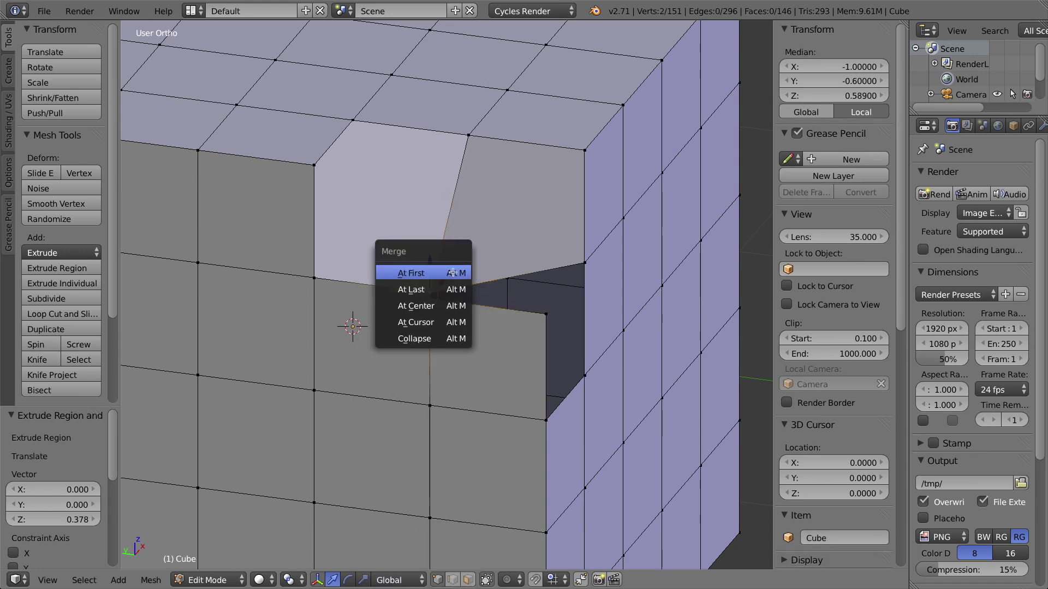
pyautogui.click(447, 295)
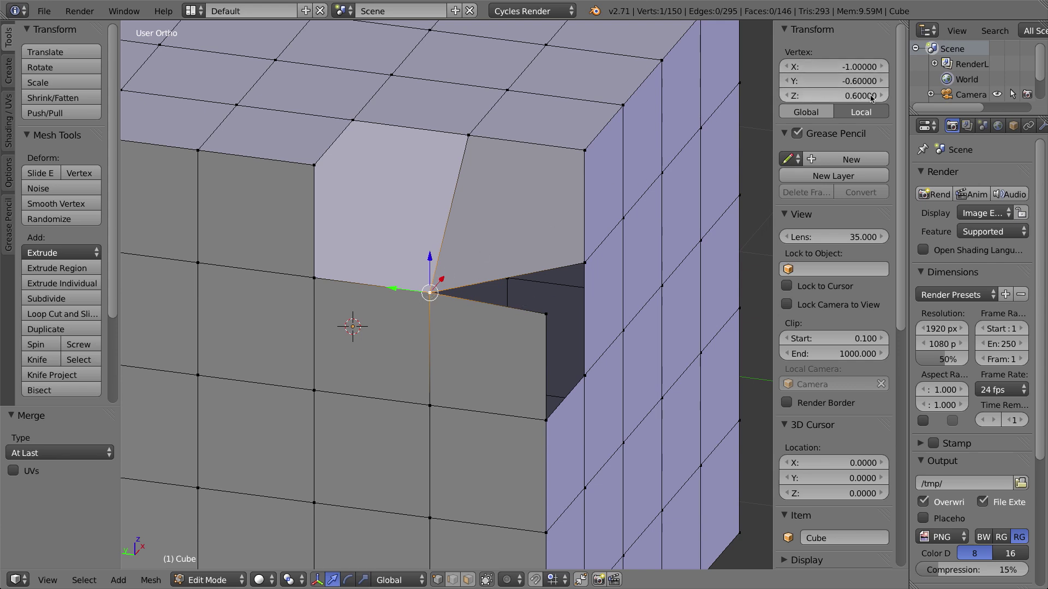
# Set the new face's outer top vertex to Z 0.6
pyautogui.rightClick(546, 314)
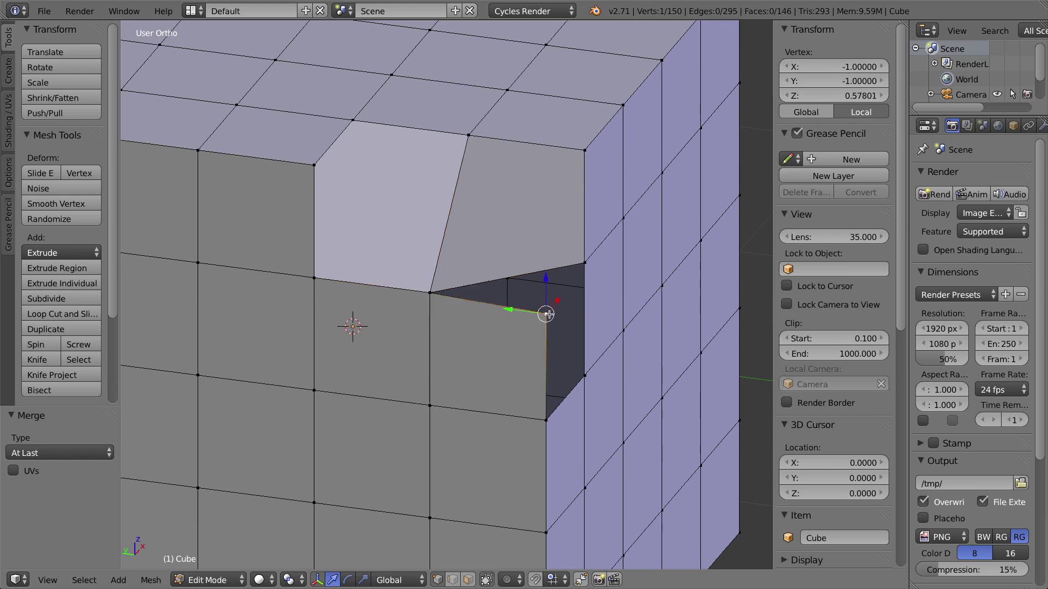
pyautogui.click(854, 94)
pyautogui.write('0.6')
pyautogui.press('Return')
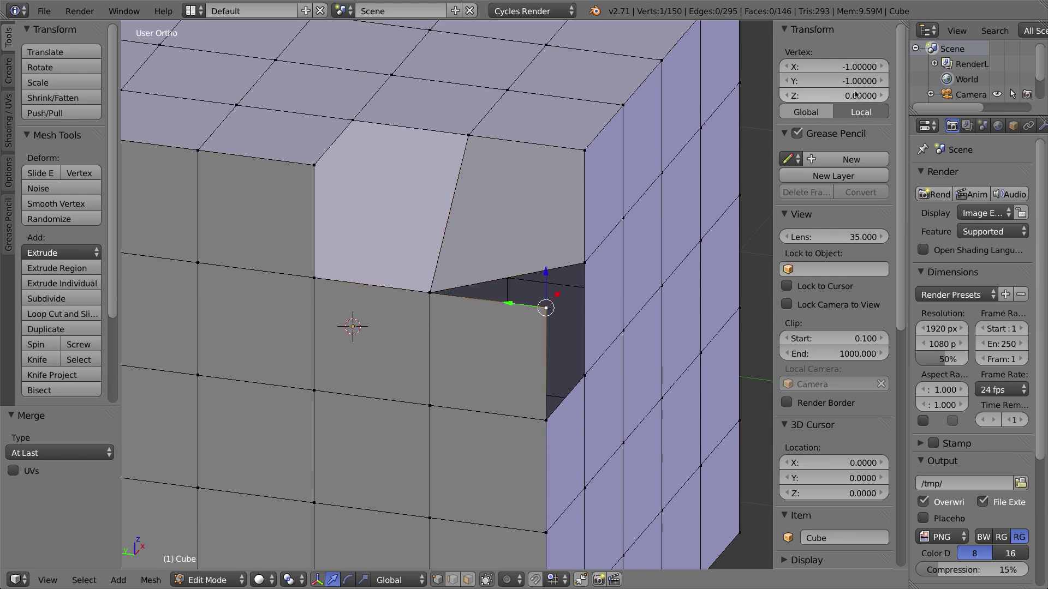
# Fill a face between the two vertical edges of the remaining gap
pyautogui.moveTo(602, 336); pyautogui.dragTo(567, 330, button='middle')
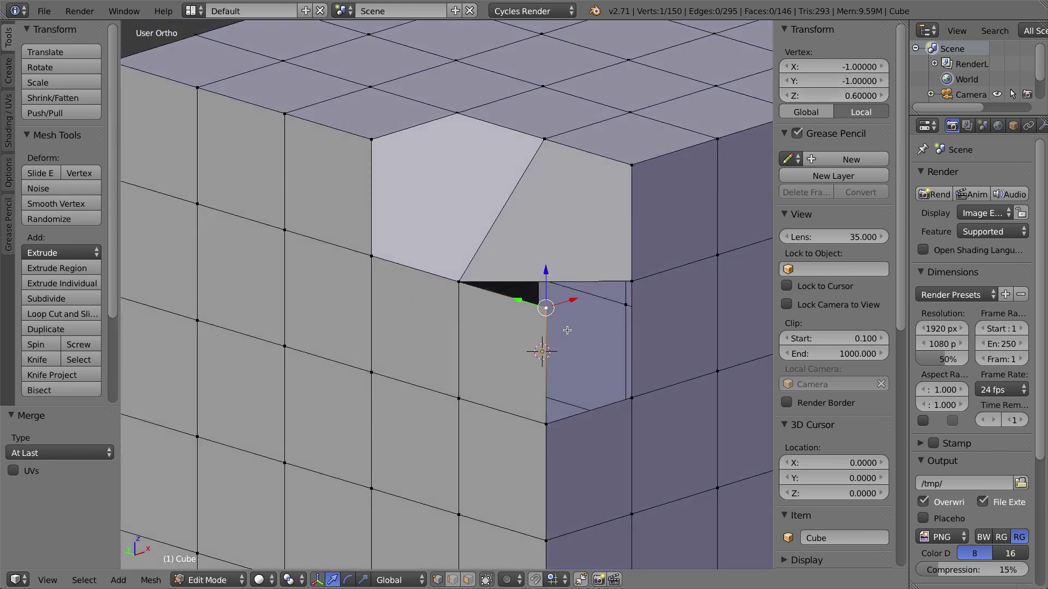
pyautogui.click(452, 580)
pyautogui.rightClick(541, 350)
pyautogui.keyDown('shift'); pyautogui.rightClick(628, 307); pyautogui.keyUp('shift')
pyautogui.moveTo(643, 381); pyautogui.dragTo(579, 295, button='middle')
pyautogui.press('f')
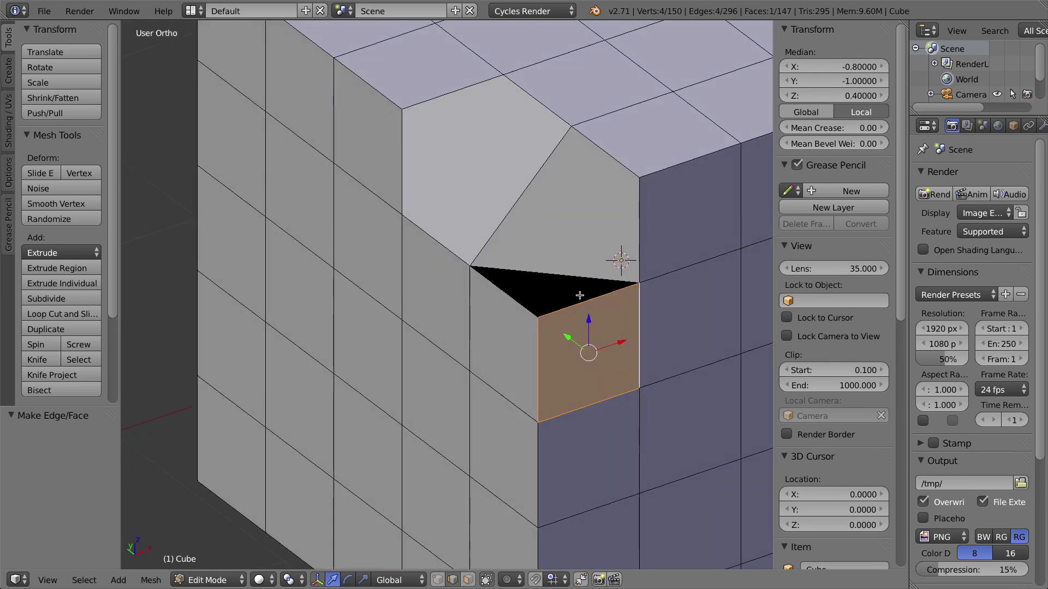
# Select the two slanted faces at the top corner
pyautogui.click(467, 580)
pyautogui.rightClick(568, 210)
pyautogui.keyDown('shift'); pyautogui.rightClick(496, 166); pyautogui.keyUp('shift')
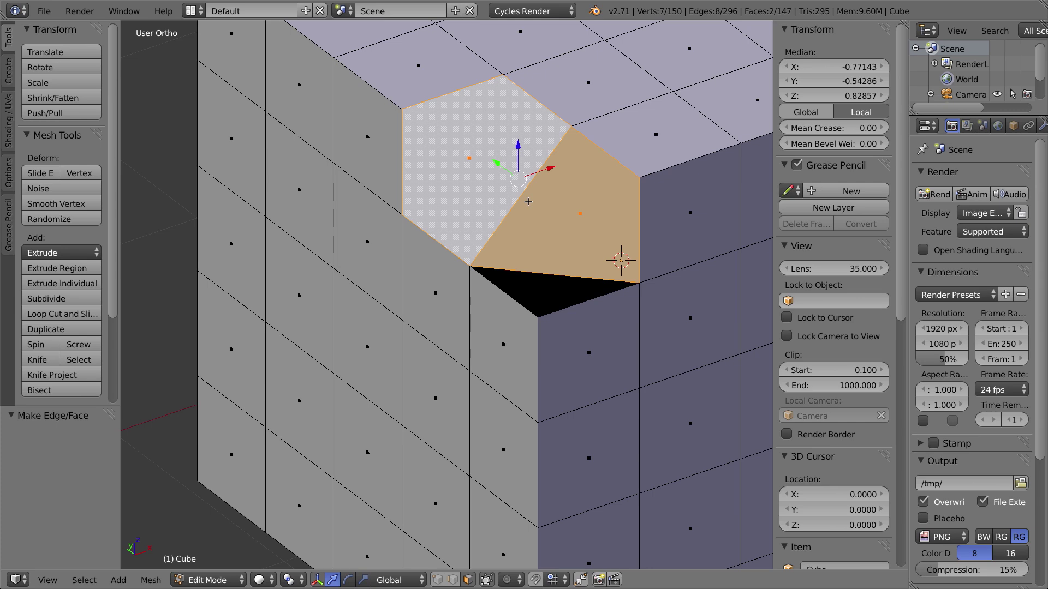
# Delete the two slanted top faces and extrude the three hole edges upward
pyautogui.press('x')
pyautogui.click(530, 173)
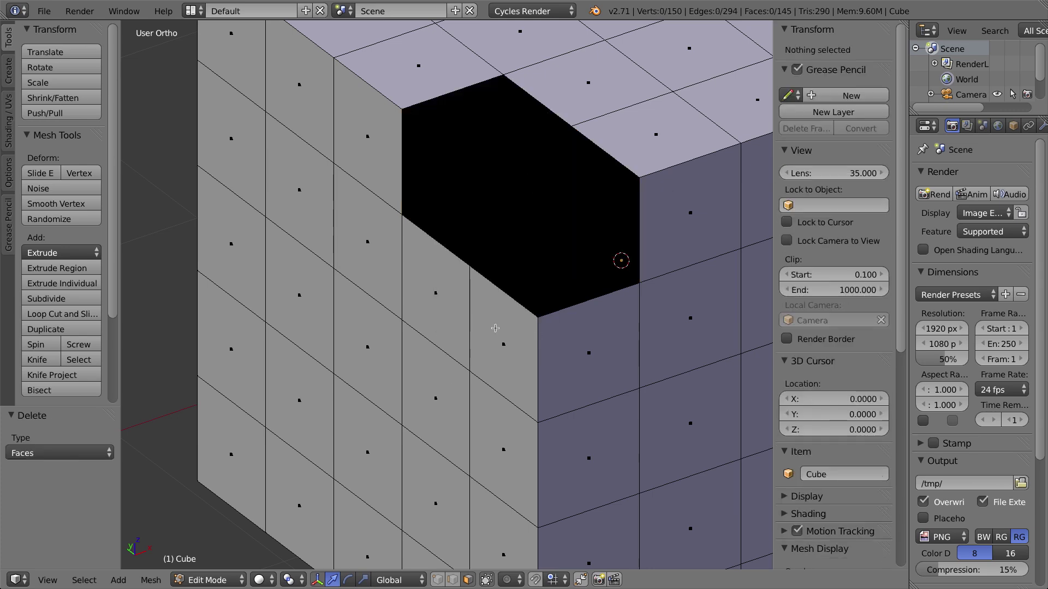
pyautogui.rightClick(580, 296)
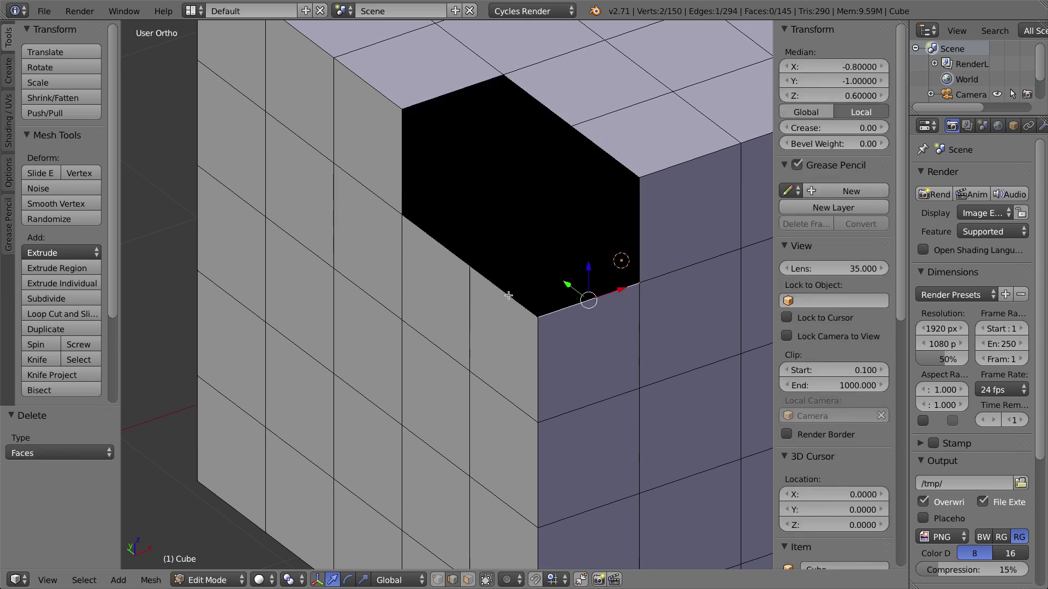
pyautogui.keyDown('shift'); pyautogui.rightClick(508, 294); pyautogui.keyUp('shift')
pyautogui.keyDown('shift'); pyautogui.rightClick(445, 244); pyautogui.keyUp('shift')
pyautogui.press('e')
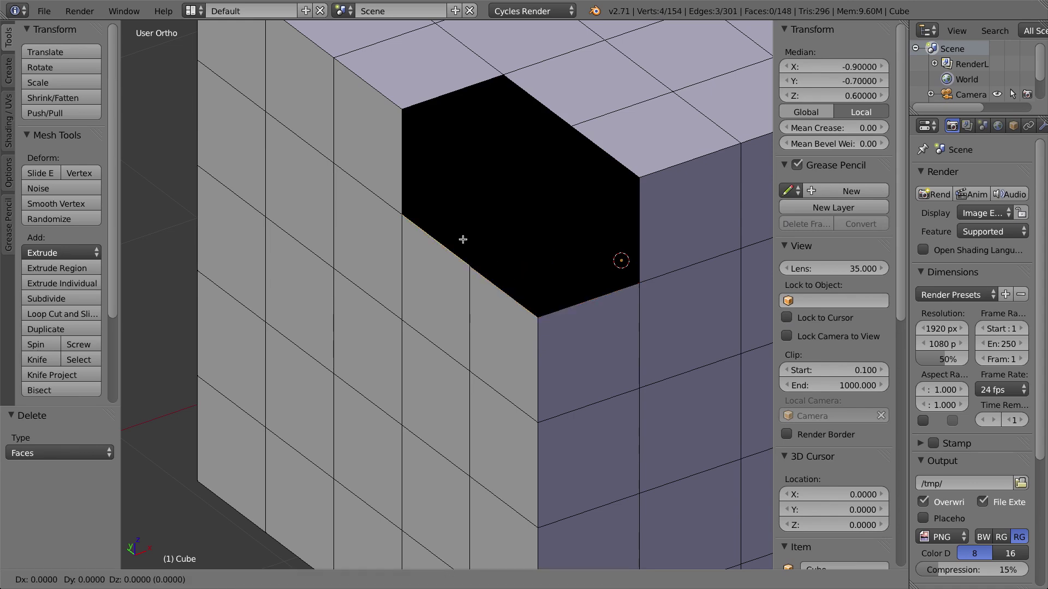
pyautogui.click(480, 142)
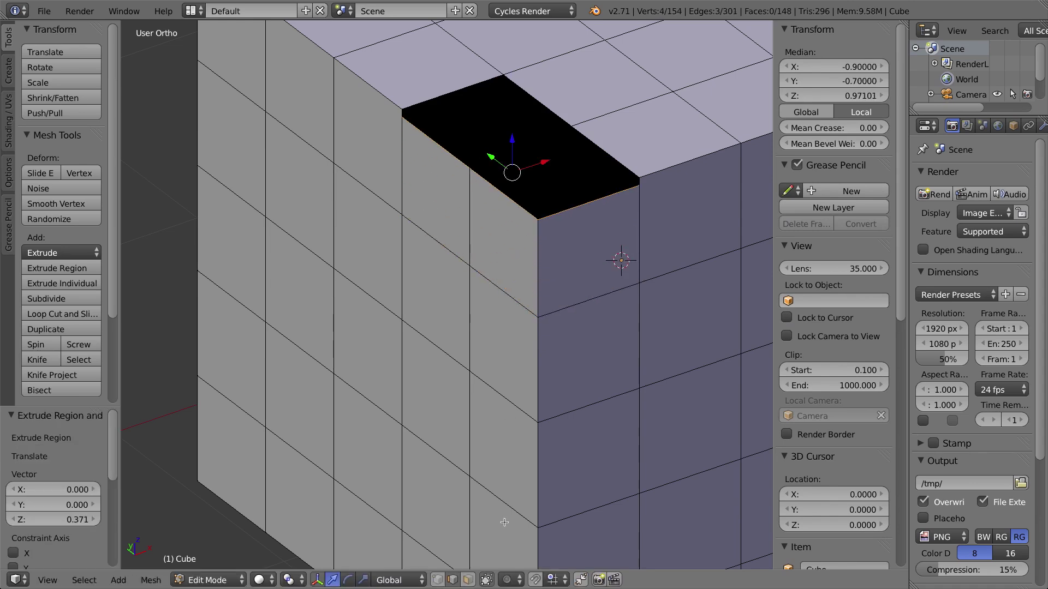
# Merge the stray corner vertices at the last selected vertex, twice
pyautogui.click(437, 579)
pyautogui.rightClick(639, 183)
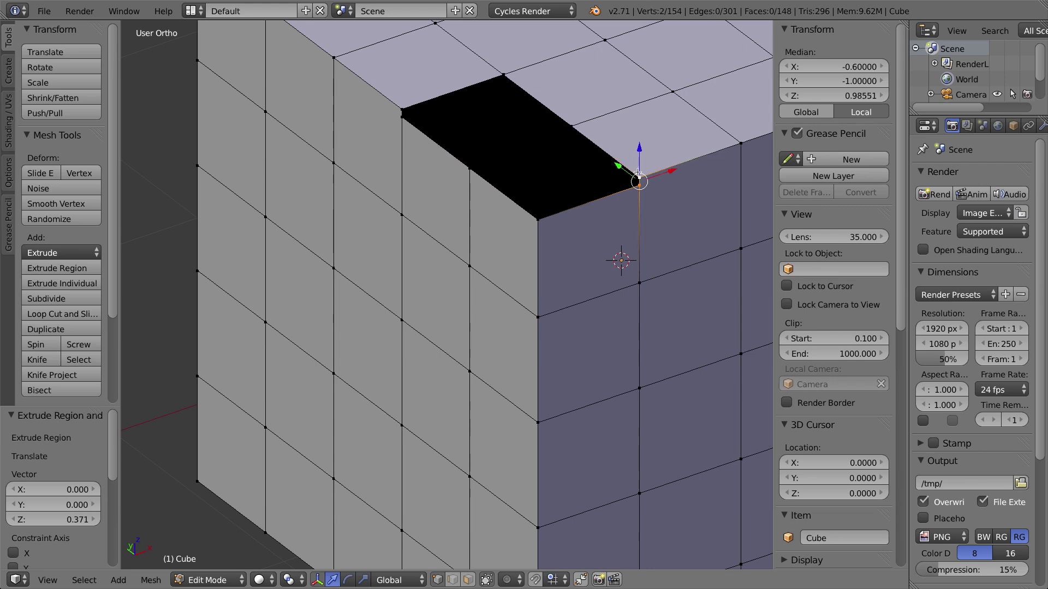
pyautogui.press('w')
pyautogui.click(606, 175)
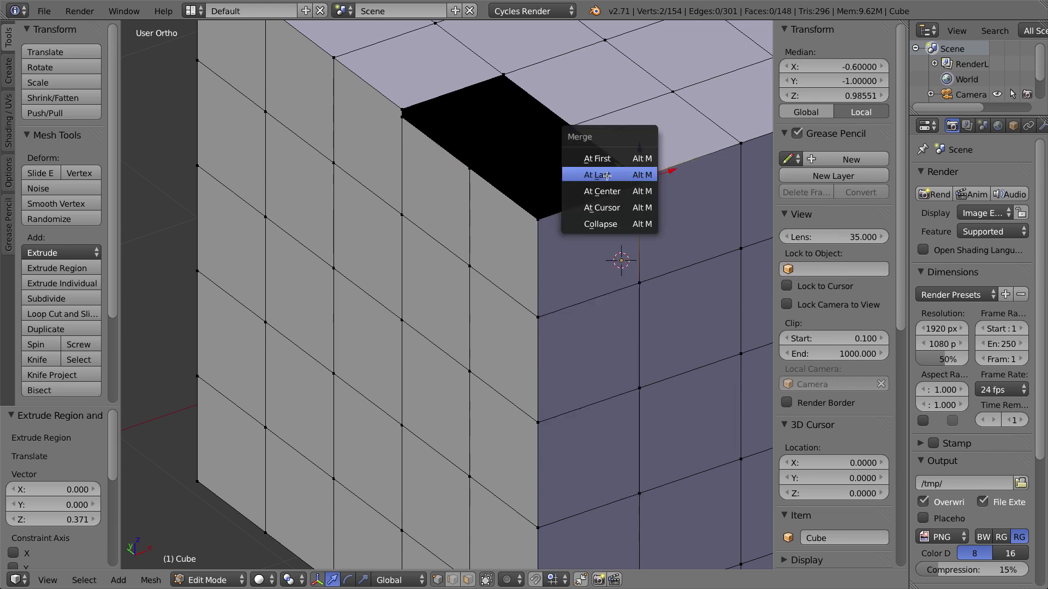
pyautogui.click(607, 175)
pyautogui.rightClick(402, 114)
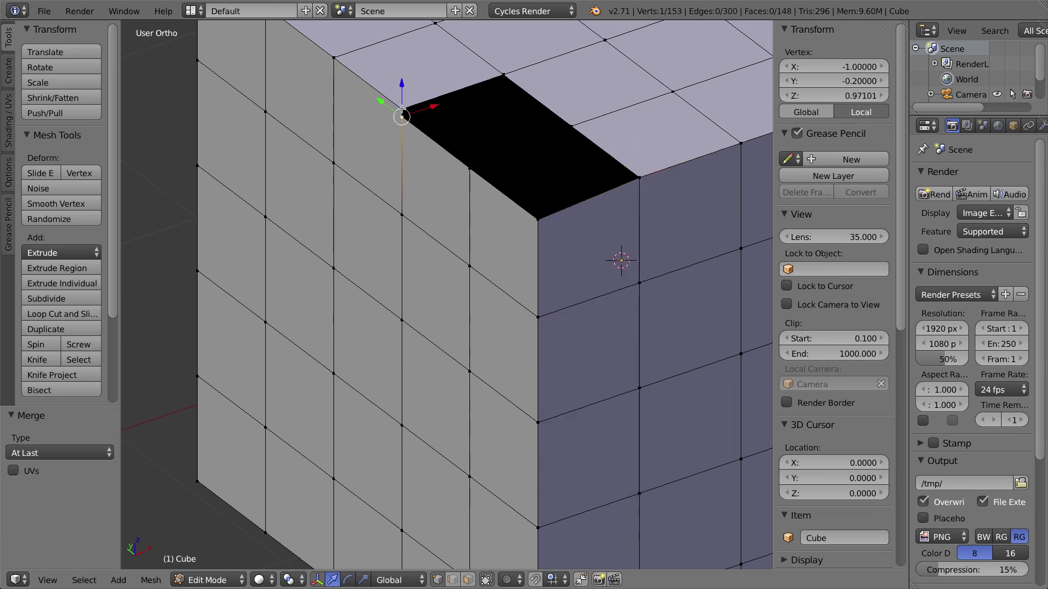
pyautogui.keyDown('shift'); pyautogui.rightClick(402, 109); pyautogui.keyUp('shift')
pyautogui.press('w')
pyautogui.click(401, 108)
pyautogui.click(402, 109)
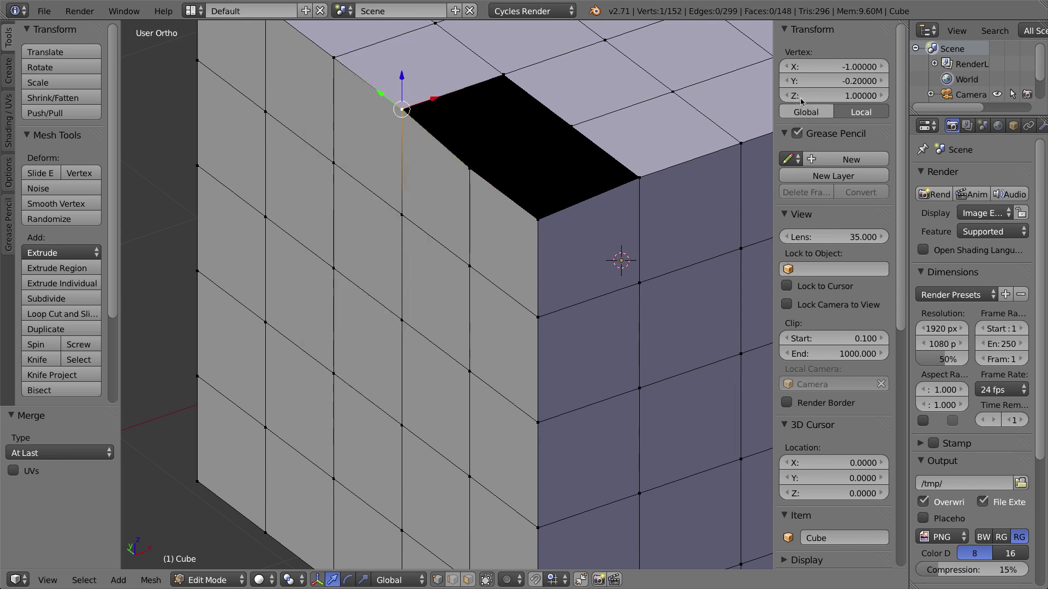
# Set the two low top-edge vertices to Z 1
pyautogui.press('g')
pyautogui.click(469, 167)
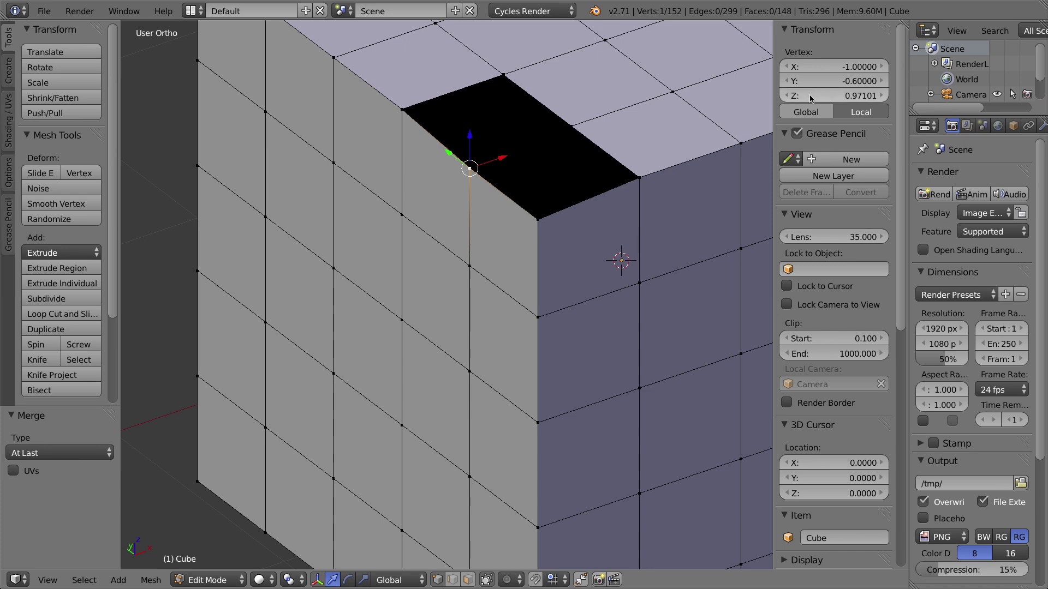
pyautogui.click(810, 95)
pyautogui.write('1')
pyautogui.press('Return')
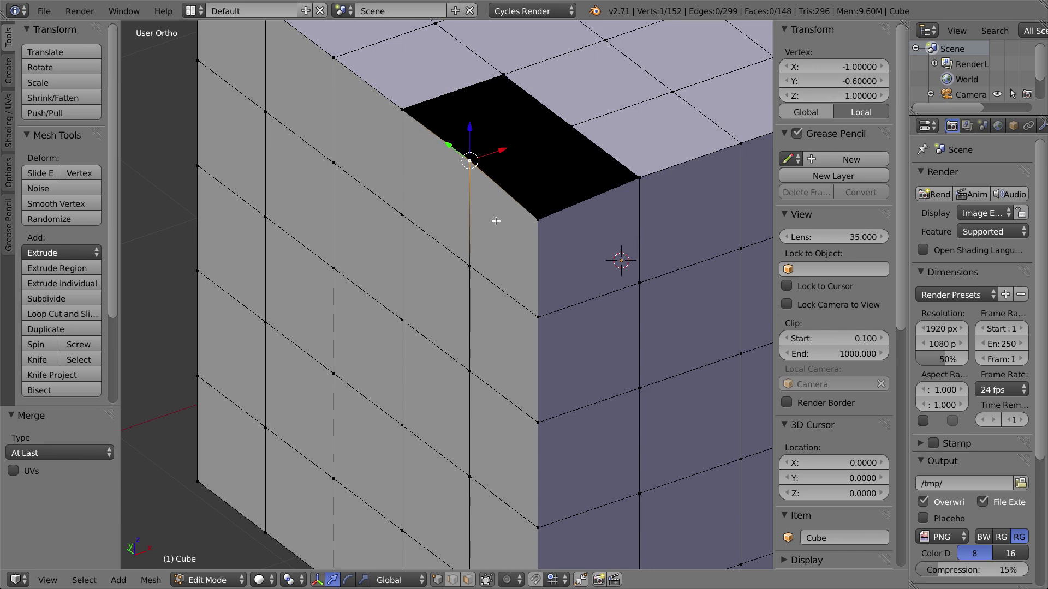
pyautogui.press('g')
pyautogui.click(543, 219)
pyautogui.click(855, 94)
pyautogui.write('1')
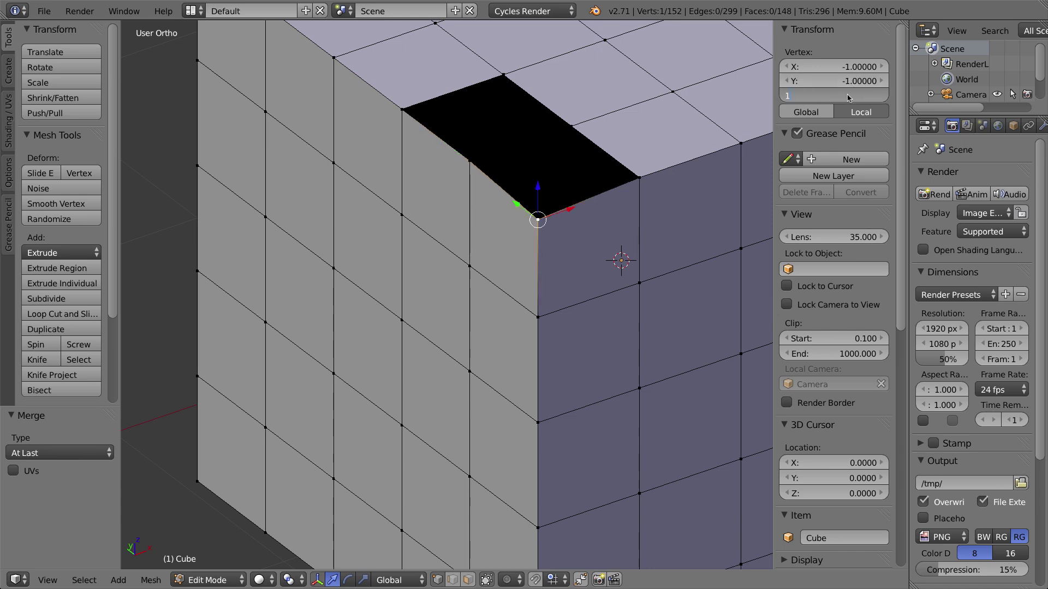
pyautogui.press('Return')
# Fill the top corner hole with two faces between opposite edges, then deselect all
pyautogui.click(452, 579)
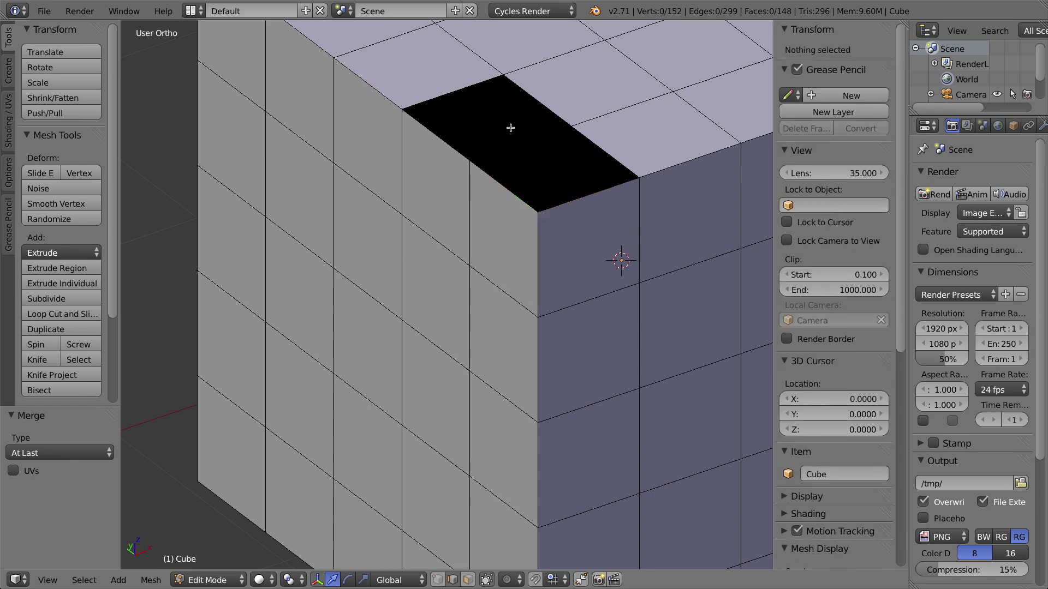
pyautogui.click(454, 157)
pyautogui.keyDown('shift'); pyautogui.click(548, 104); pyautogui.keyUp('shift')
pyautogui.press('f')
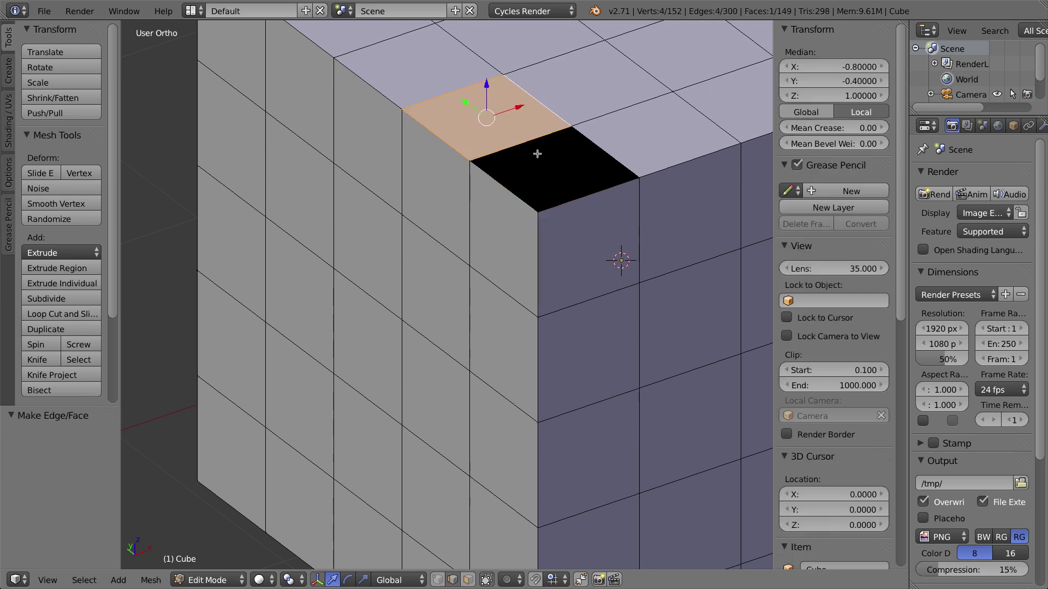
pyautogui.click(539, 155)
pyautogui.keyDown('shift'); pyautogui.click(603, 148); pyautogui.keyUp('shift')
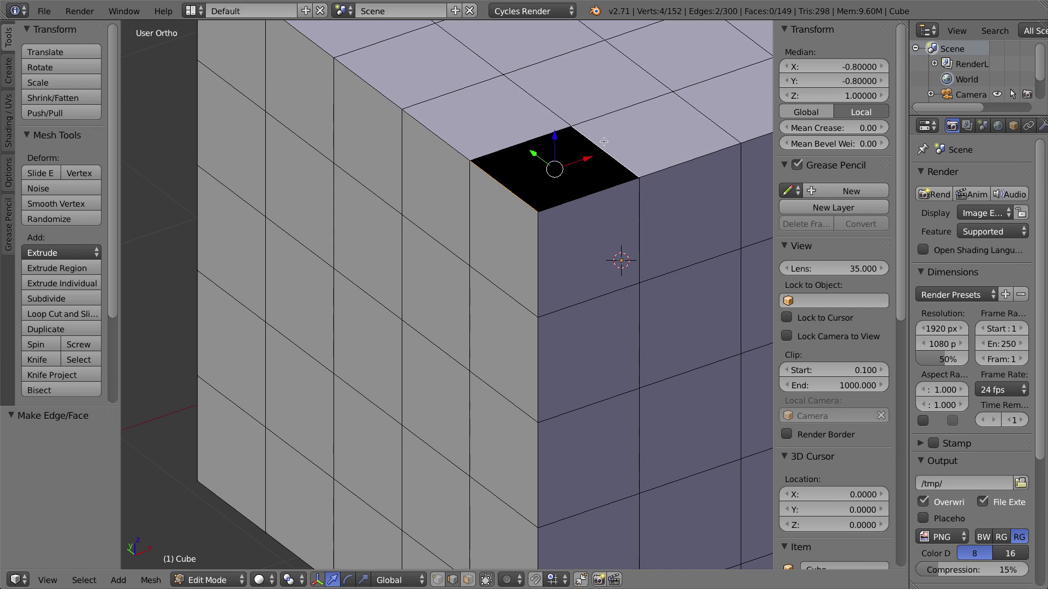
pyautogui.press('f')
pyautogui.press('a')
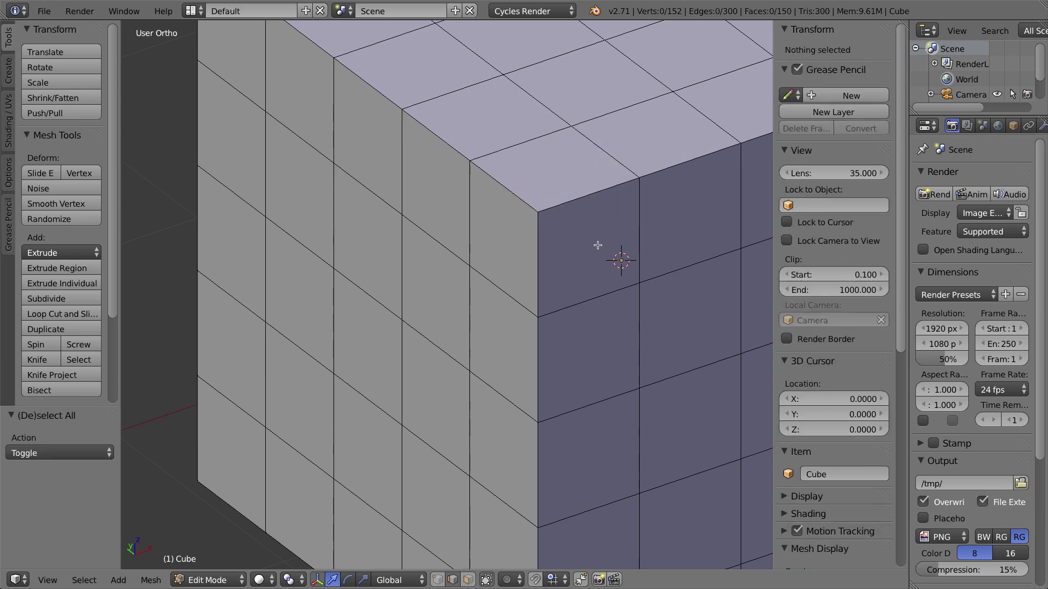
pyautogui.click(437, 580)
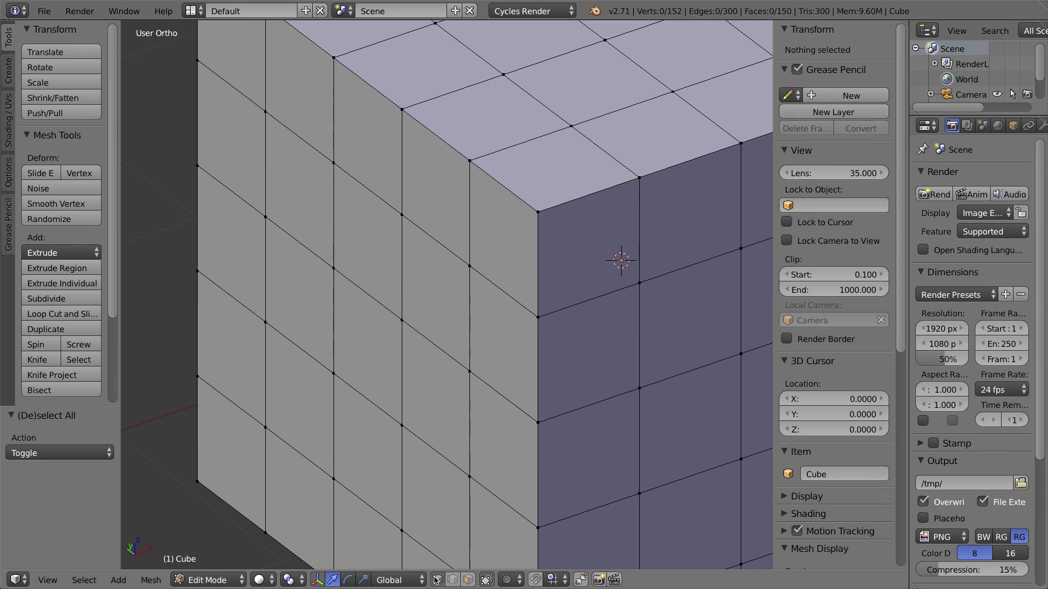
pyautogui.rightClick(486, 149)
pyautogui.press('g')
pyautogui.press('Escape')
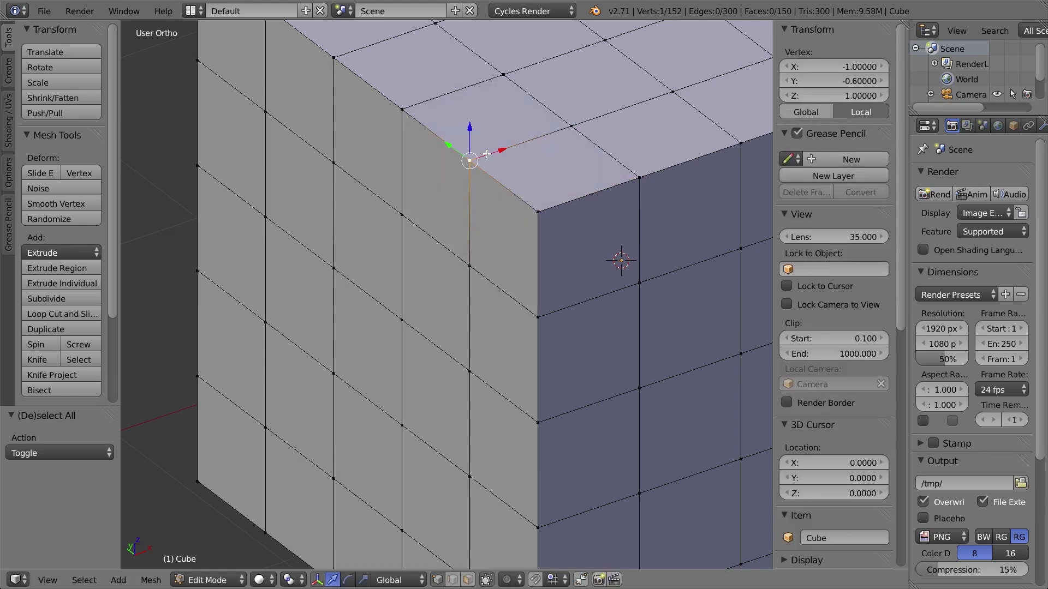
pyautogui.rightClick(574, 126)
pyautogui.press('g')
pyautogui.press('Escape')
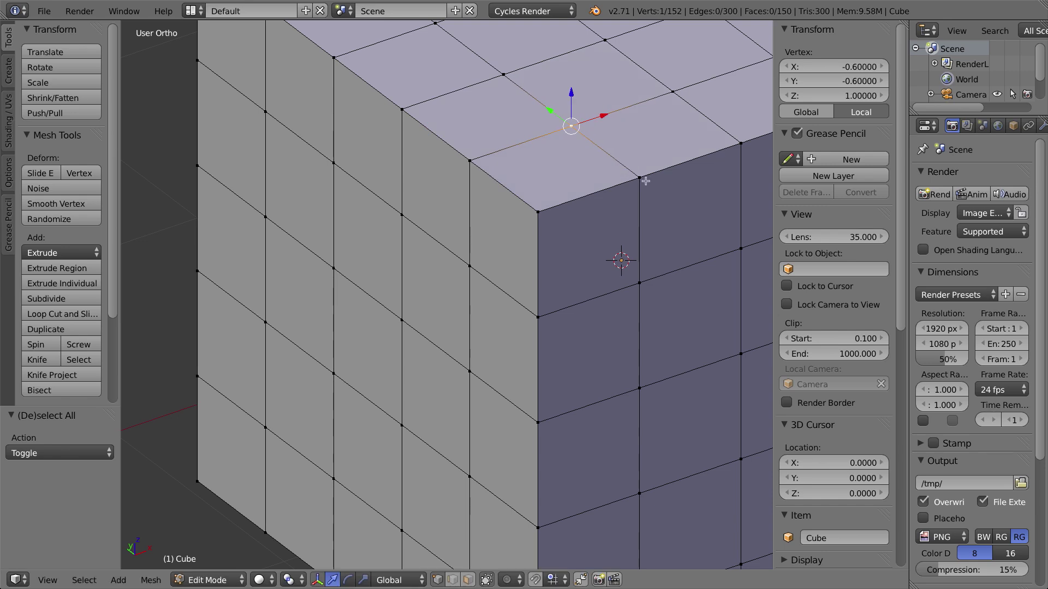
pyautogui.rightClick(639, 177)
pyautogui.press('g')
pyautogui.press('Escape')
pyautogui.press('g')
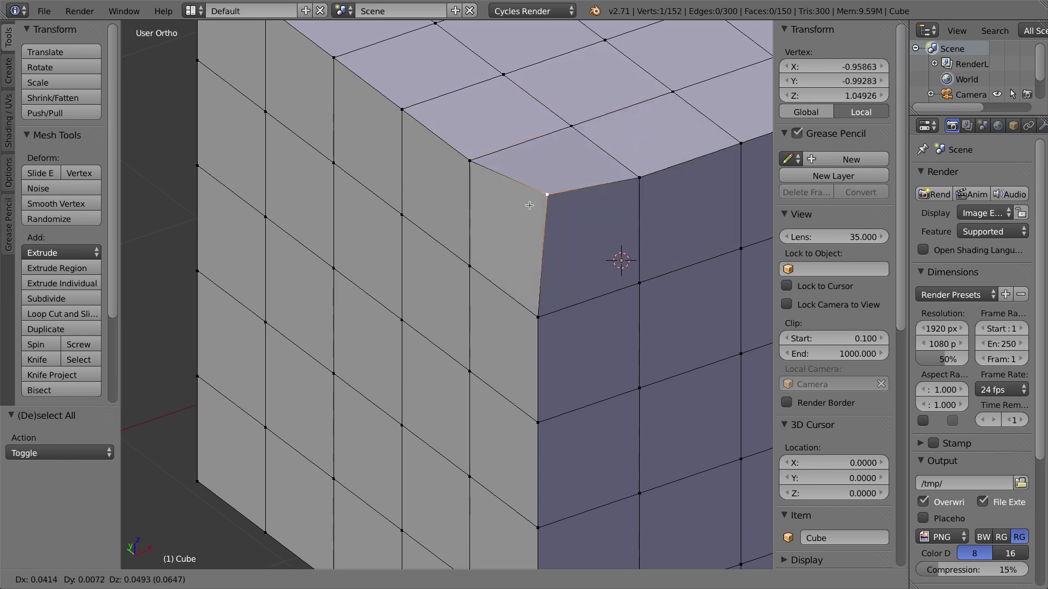
pyautogui.press('Escape')
pyautogui.rightClick(538, 212)
pyautogui.rightClick(469, 266)
pyautogui.press('g')
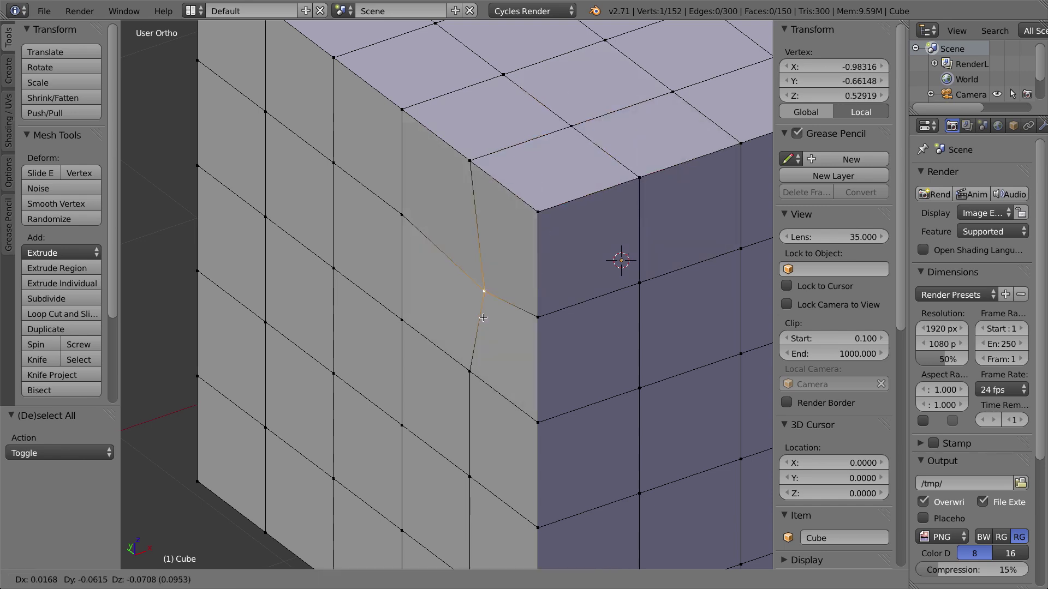
pyautogui.press('Escape')
pyautogui.rightClick(538, 317)
pyautogui.press('g')
pyautogui.press('Escape')
pyautogui.rightClick(647, 281)
pyautogui.press('g')
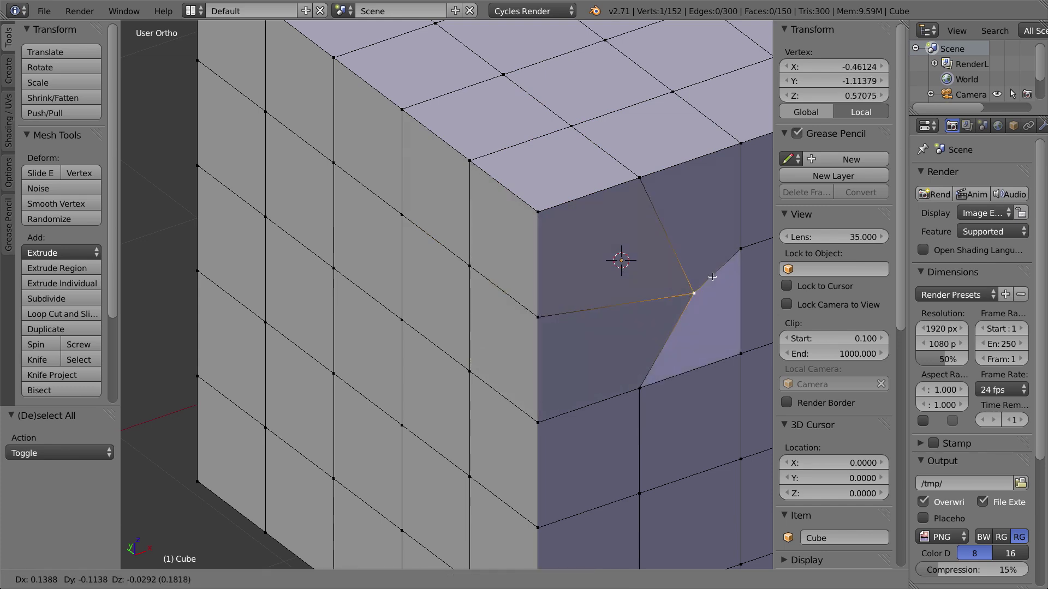
pyautogui.press('Escape')
pyautogui.rightClick(641, 385)
pyautogui.press('g')
pyautogui.press('Escape')
pyautogui.press('g')
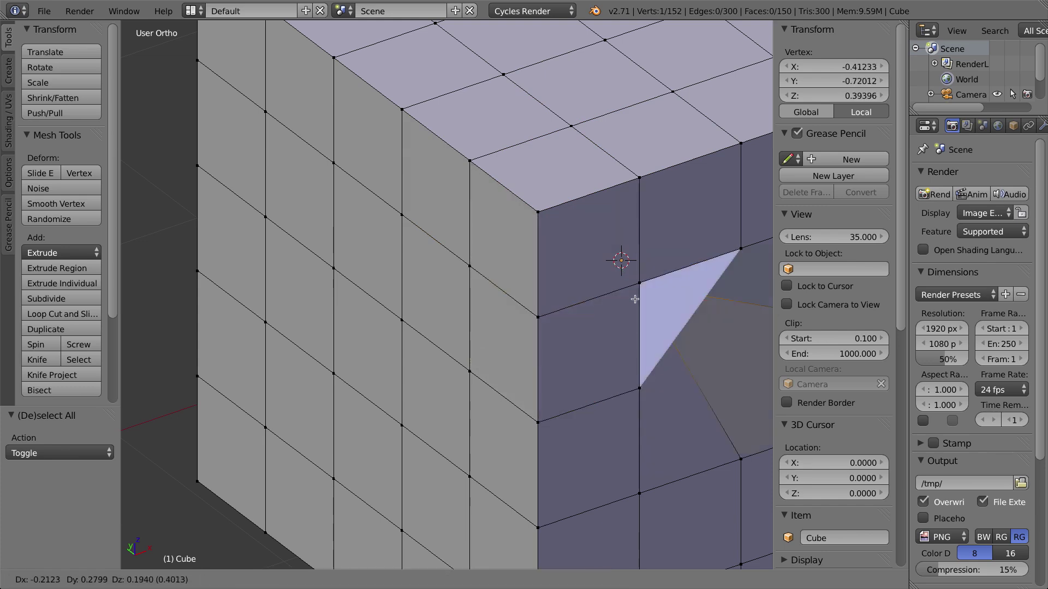
pyautogui.press('Escape')
pyautogui.rightClick(739, 352)
pyautogui.rightClick(642, 494)
pyautogui.press('g')
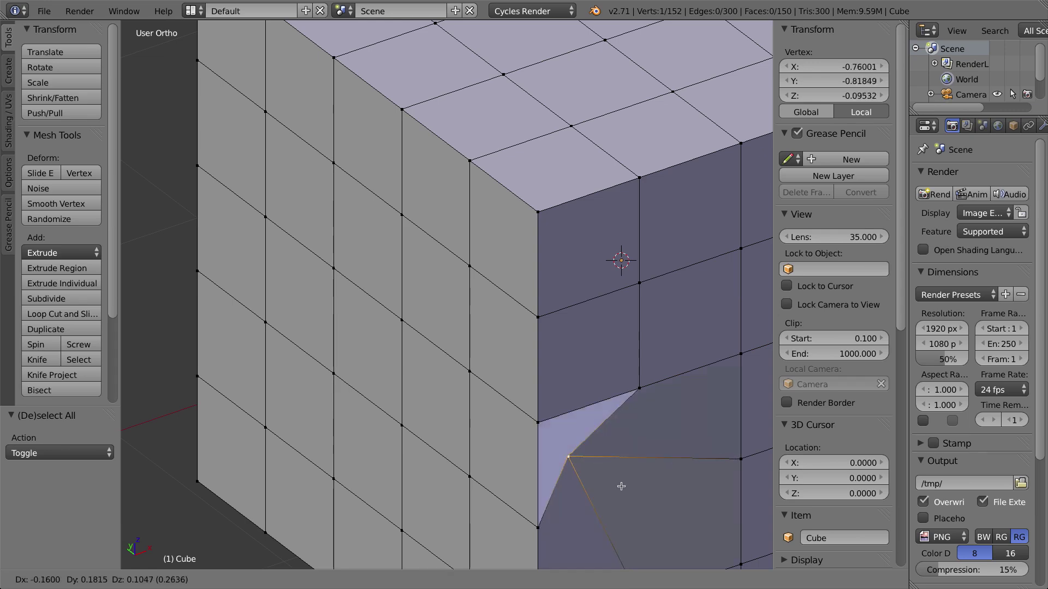
pyautogui.press('Escape')
pyautogui.rightClick(741, 460)
pyautogui.press('g')
pyautogui.press('Escape')
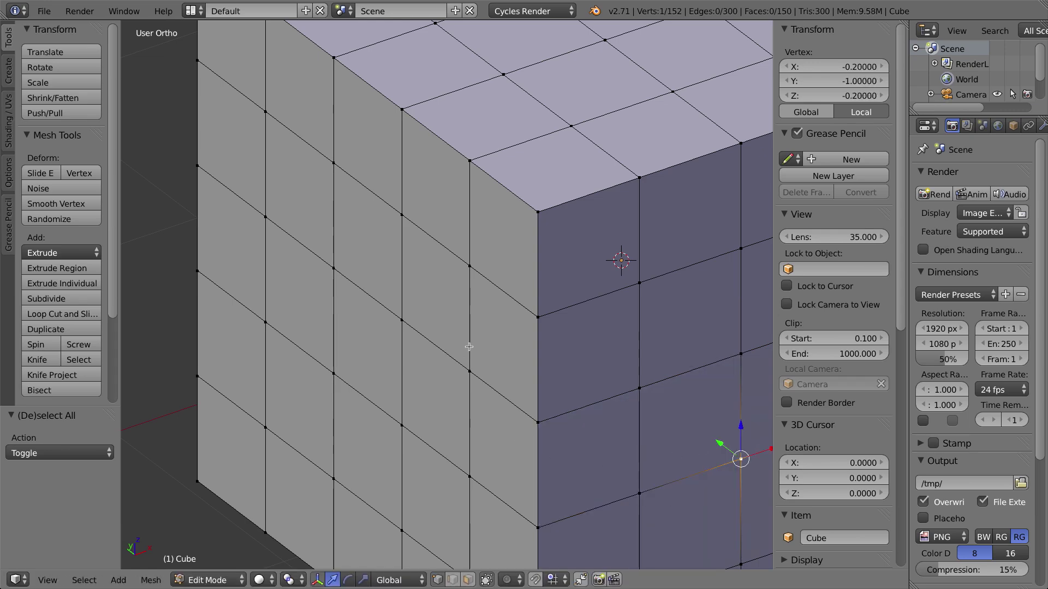
pyautogui.scroll(2, 725, 437)
pyautogui.moveTo(726, 436); pyautogui.dragTo(590, 379, button='middle')
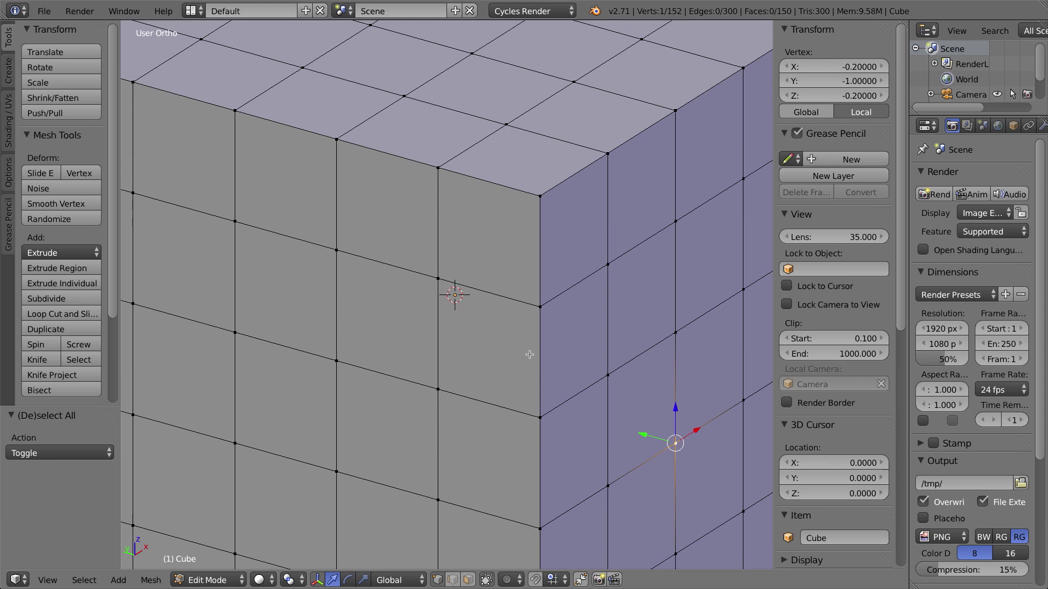
# Select the upper-right corner face on the cube's front and orbit to face it
pyautogui.click(467, 579)
pyautogui.rightClick(582, 183)
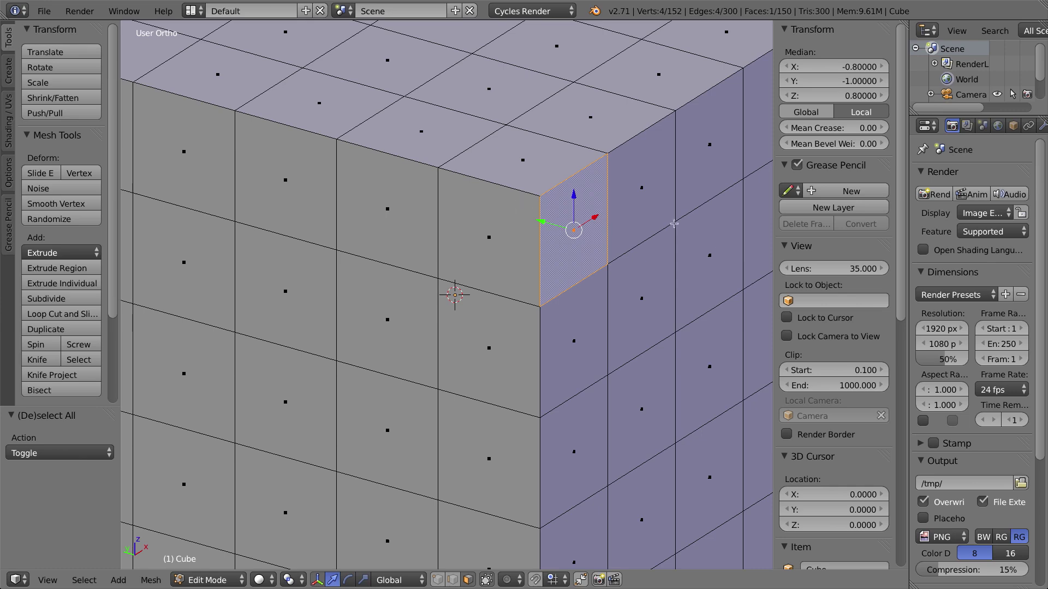
pyautogui.moveTo(600, 233); pyautogui.dragTo(625, 222, button='middle')
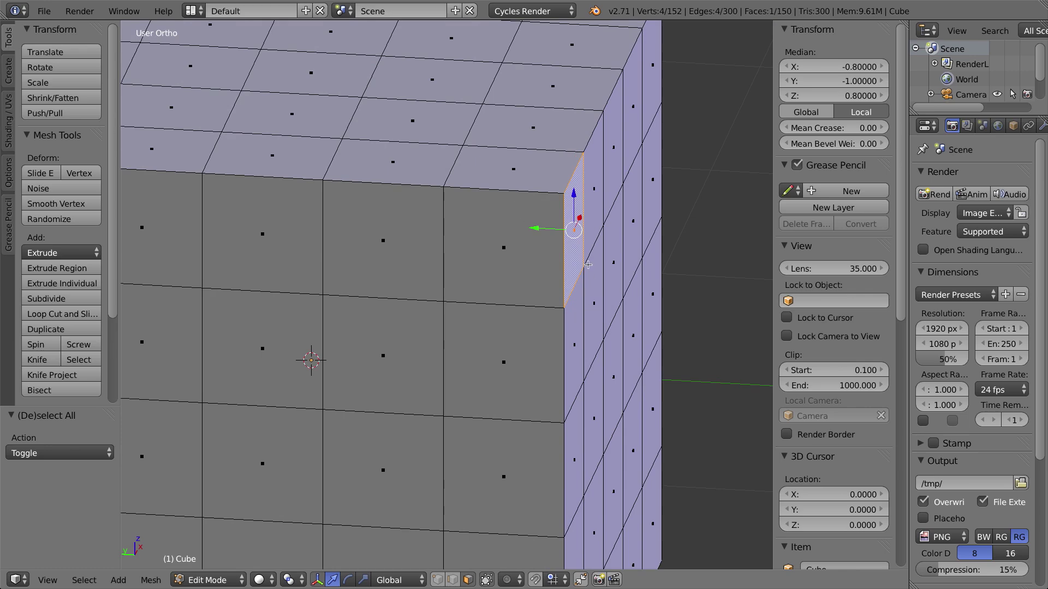
pyautogui.moveTo(581, 232); pyautogui.dragTo(568, 227, button='middle')
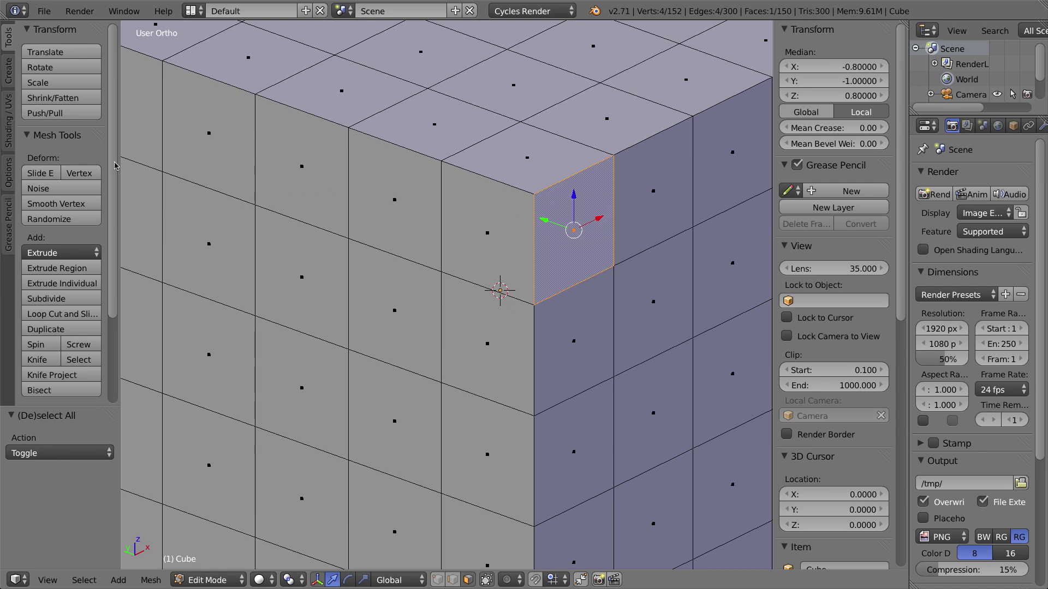
pyautogui.click(11, 113)
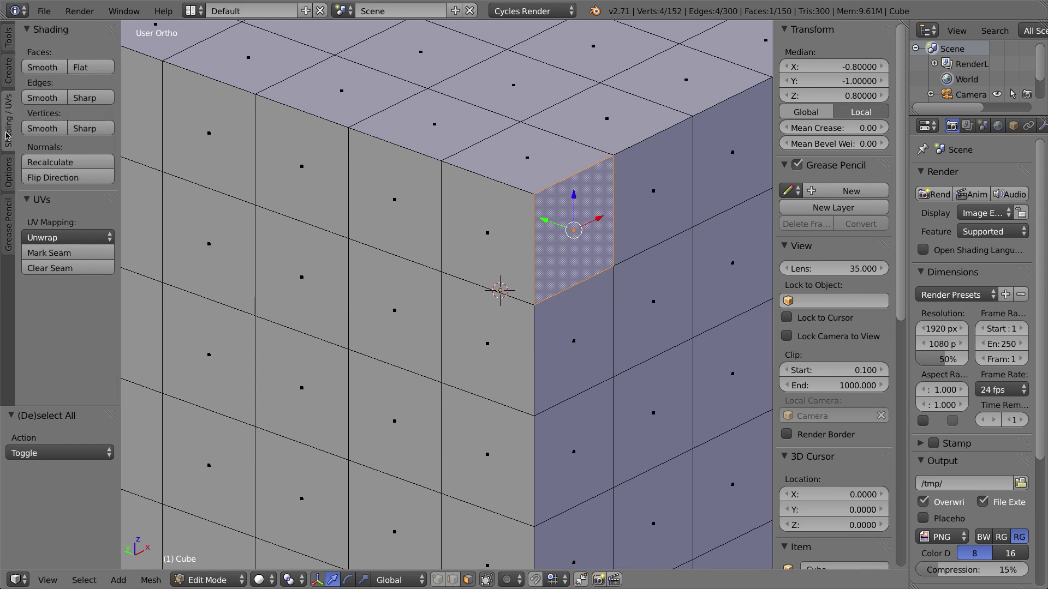
# Flip the selected corner face's normal and switch to perspective view
pyautogui.click(65, 179)
pyautogui.press('a')
pyautogui.moveTo(567, 264); pyautogui.dragTo(578, 315, button='middle')
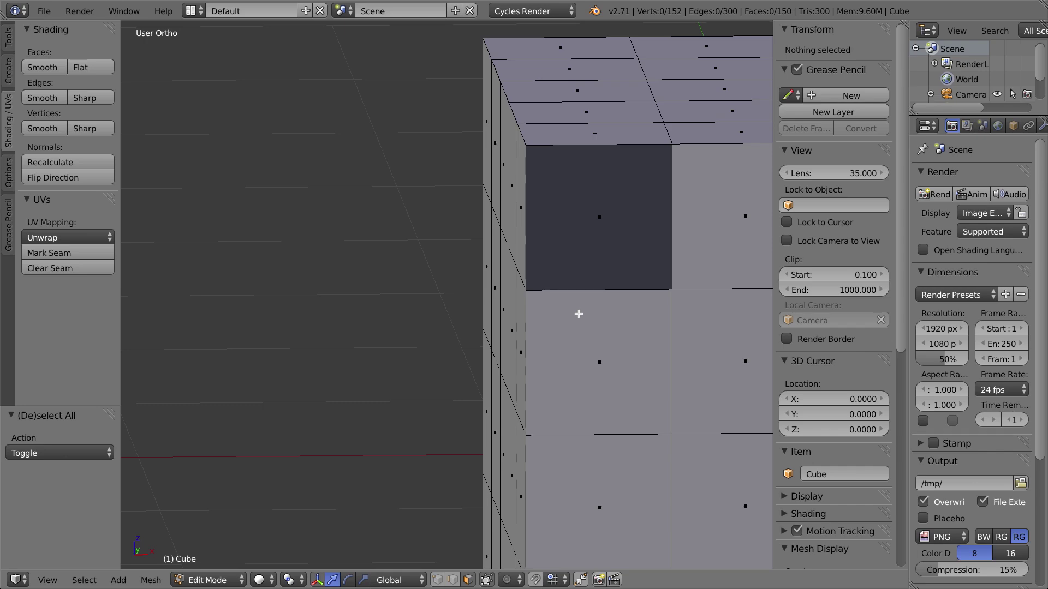
pyautogui.press('KP_5')
# Zoom in and reselect the dark corner face to inspect its shading
pyautogui.moveTo(579, 313); pyautogui.dragTo(475, 313, button='middle')
pyautogui.scroll(-1, 474, 313)
pyautogui.scroll(-2, 591, 339)
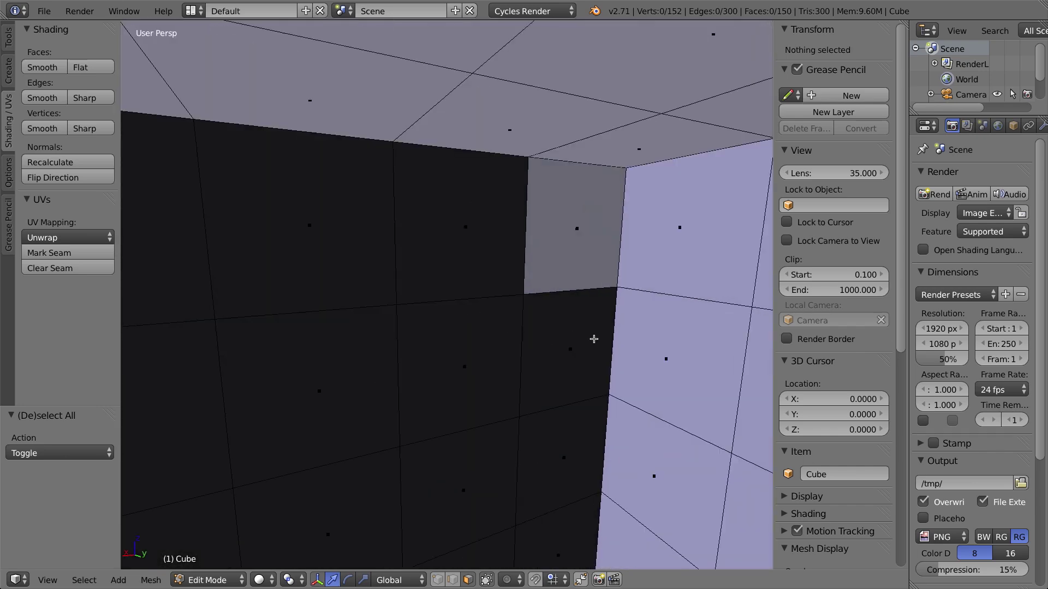
pyautogui.scroll(-2, 576, 334)
pyautogui.rightClick(525, 247)
pyautogui.moveTo(525, 248); pyautogui.dragTo(420, 236, button='middle')
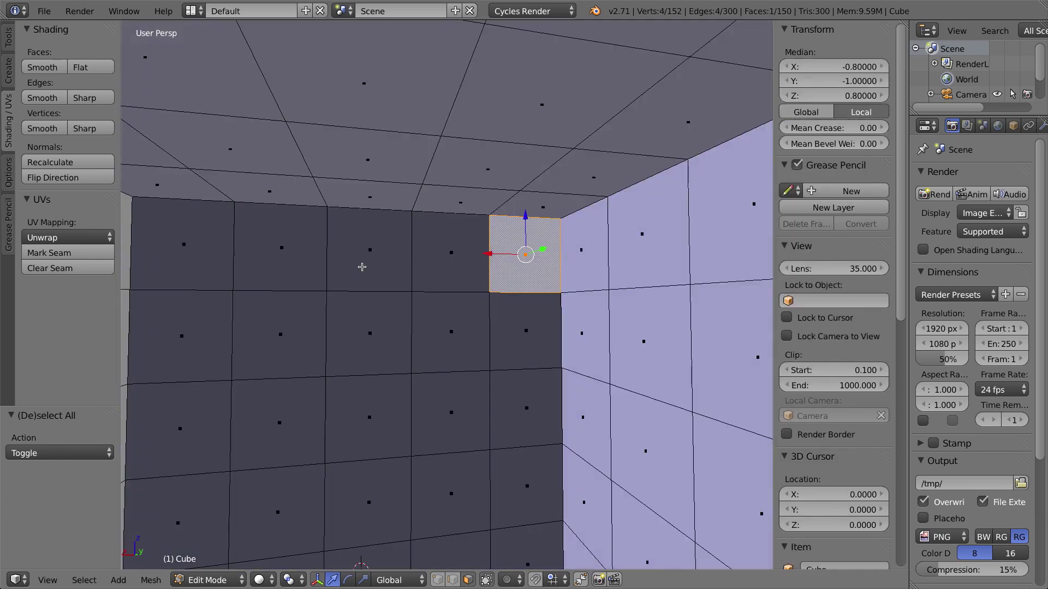
pyautogui.moveTo(360, 264); pyautogui.dragTo(667, 316, button='middle')
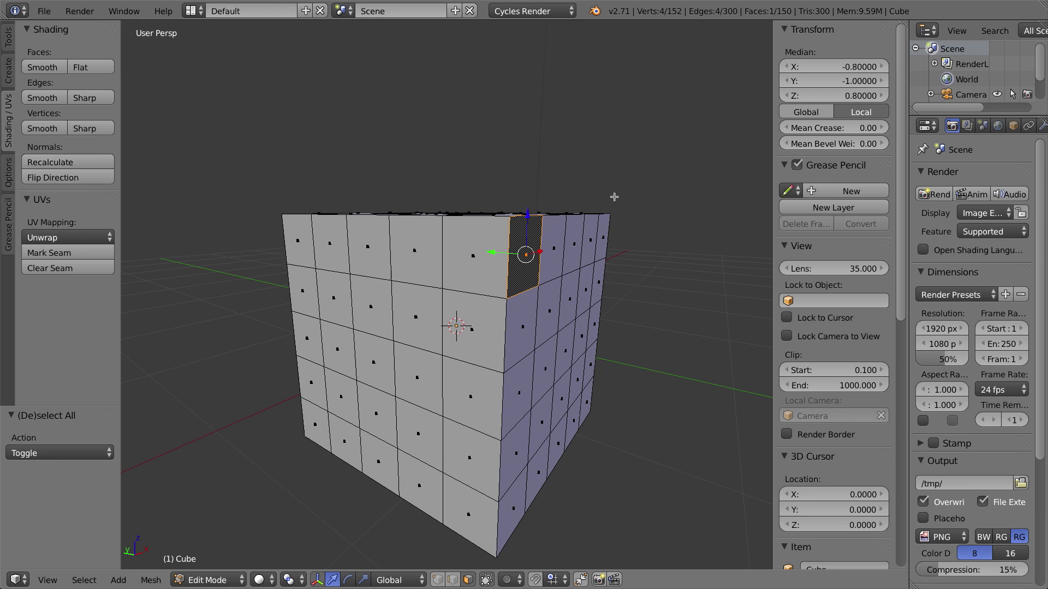
# Recalculate normals on the whole mesh and check the corner face's shading
pyautogui.press('a')
pyautogui.press('a')
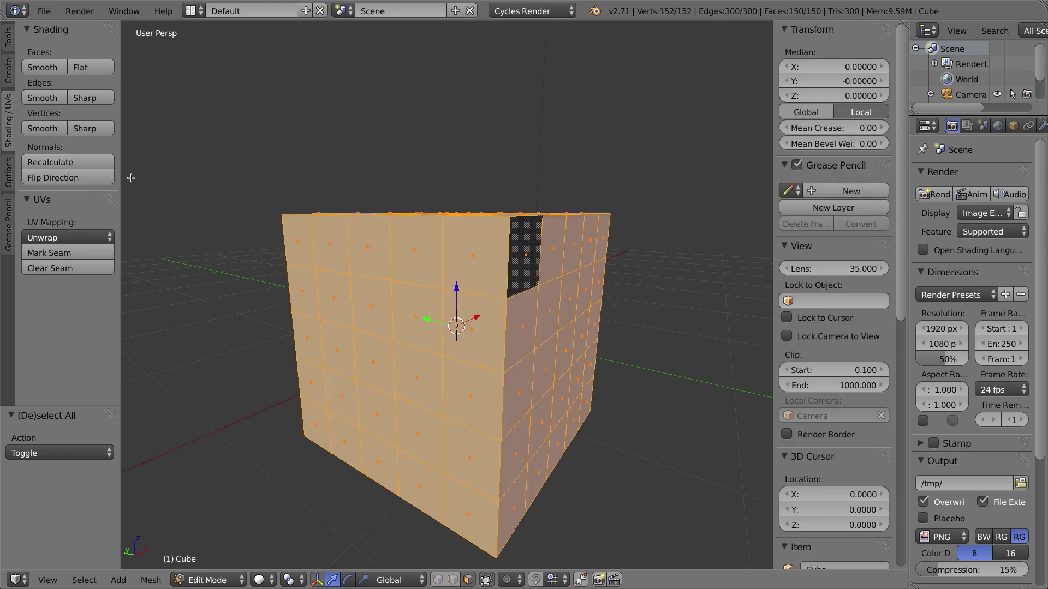
pyautogui.click(42, 166)
pyautogui.press('a')
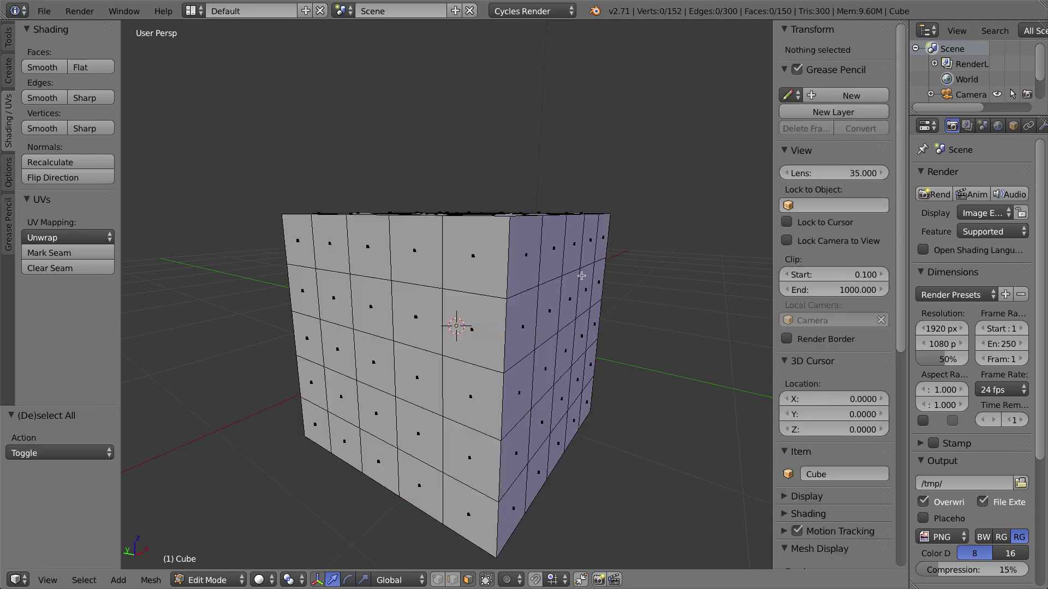
pyautogui.rightClick(526, 252)
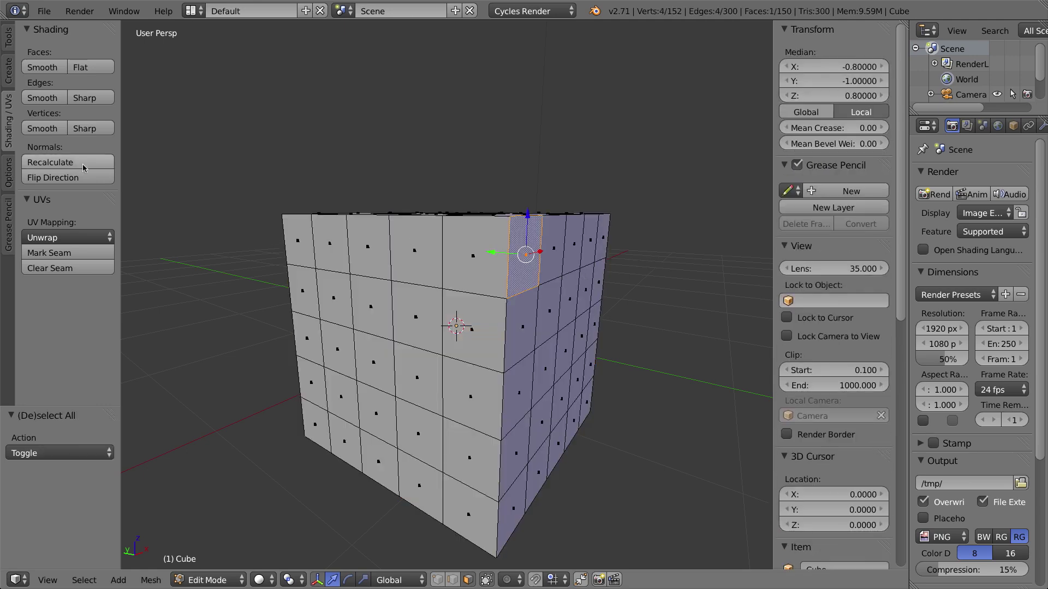
# Return the cube to Object Mode and orbit to view the finished corner
pyautogui.press('Tab')
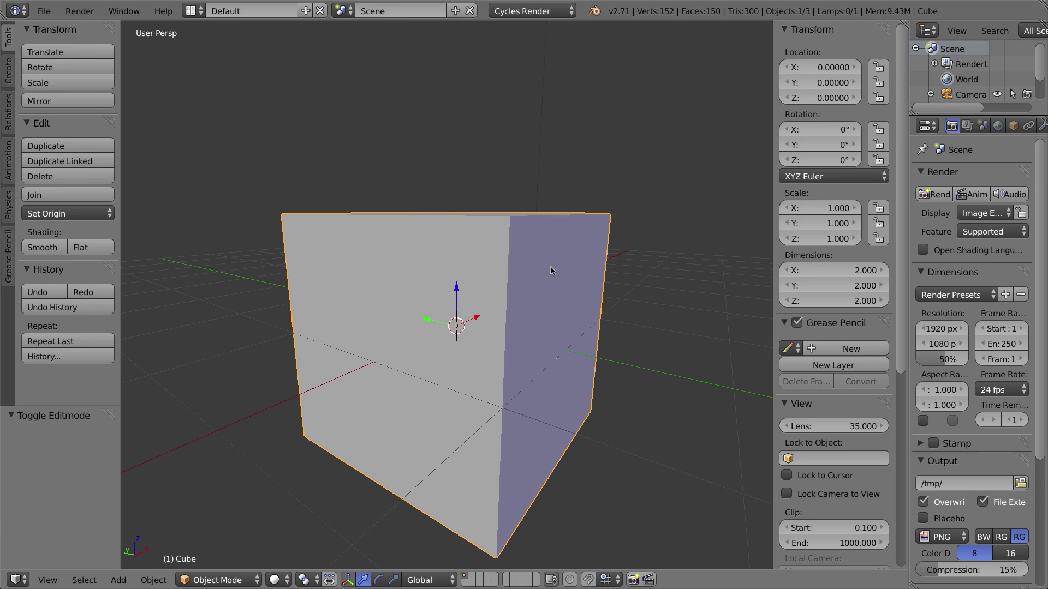
pyautogui.moveTo(608, 294)
pyautogui.mouseDown(button='middle')
pyautogui.moveTo(352, 282)
pyautogui.moveTo(404, 187)
pyautogui.moveTo(541, 286)
pyautogui.moveTo(613, 311)
pyautogui.mouseUp(button='middle')
pyautogui.moveTo(489, 311); pyautogui.dragTo(493, 305, button='middle')
pyautogui.press('Tab')
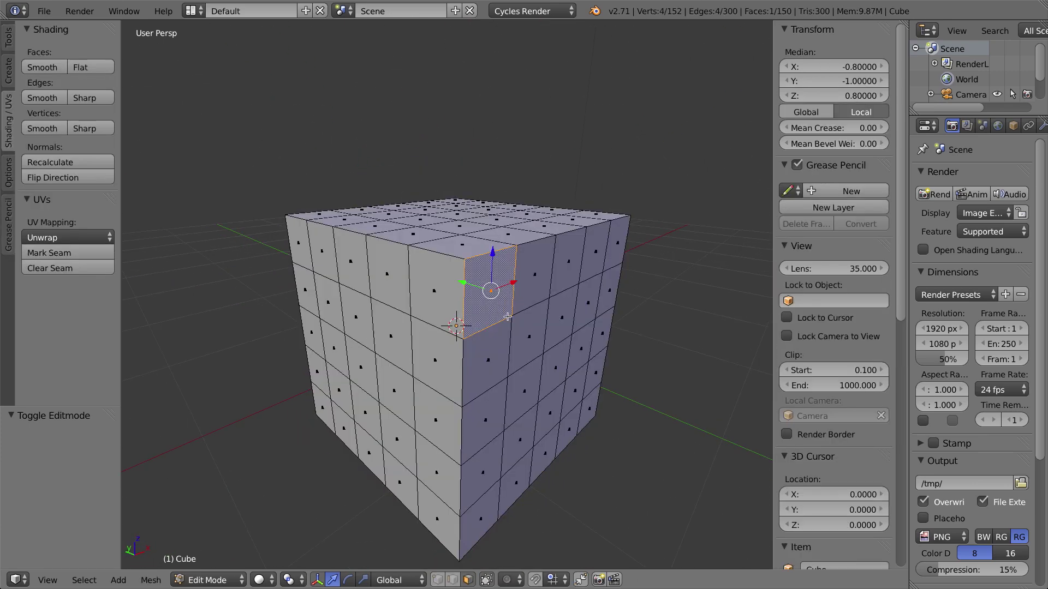
pyautogui.press('Tab')
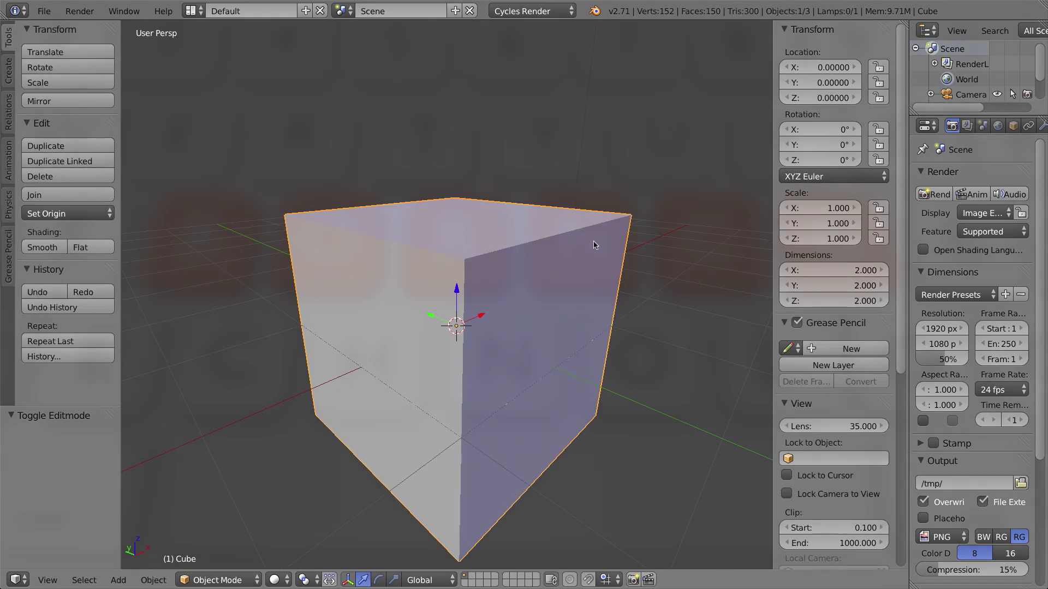